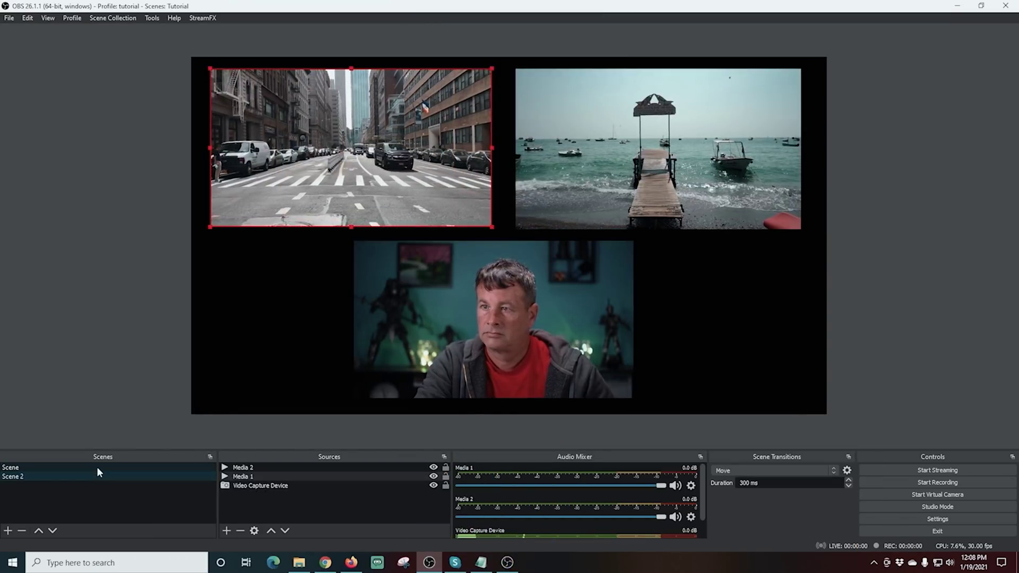
# Switch between Scene and Scene 2 to watch the current Move transition.
pyautogui.click(96, 467)
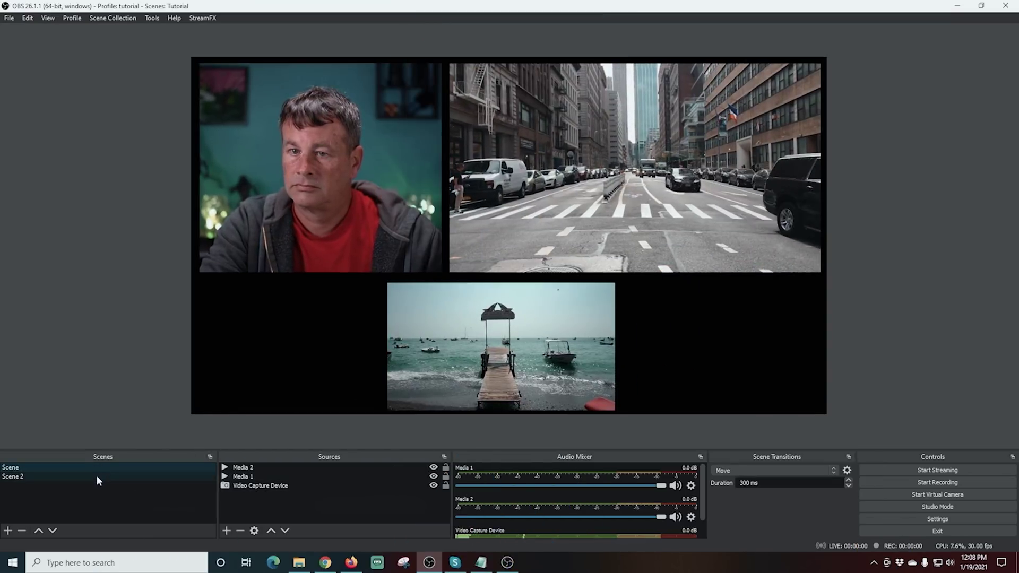
pyautogui.click(96, 476)
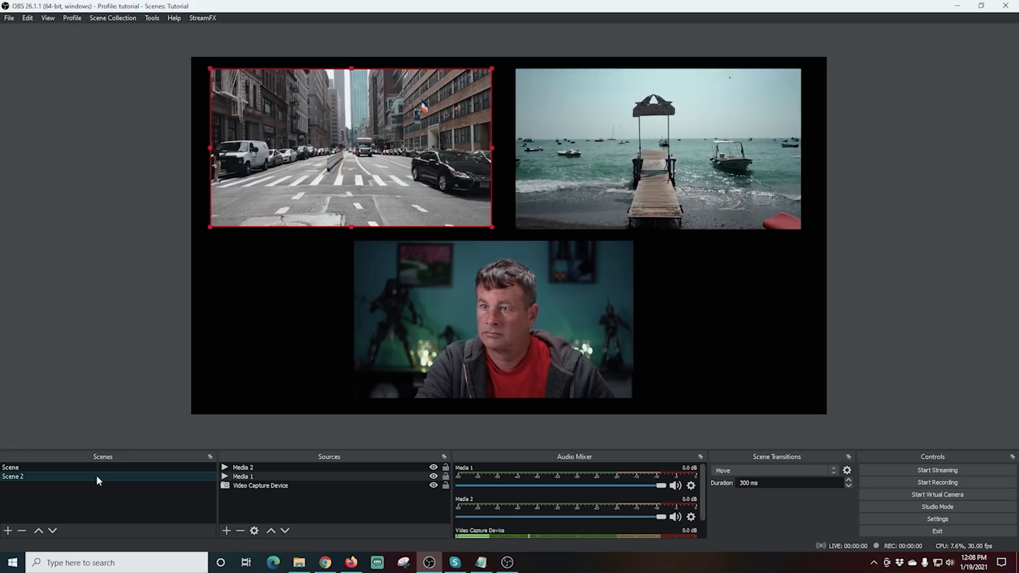
pyautogui.click(103, 466)
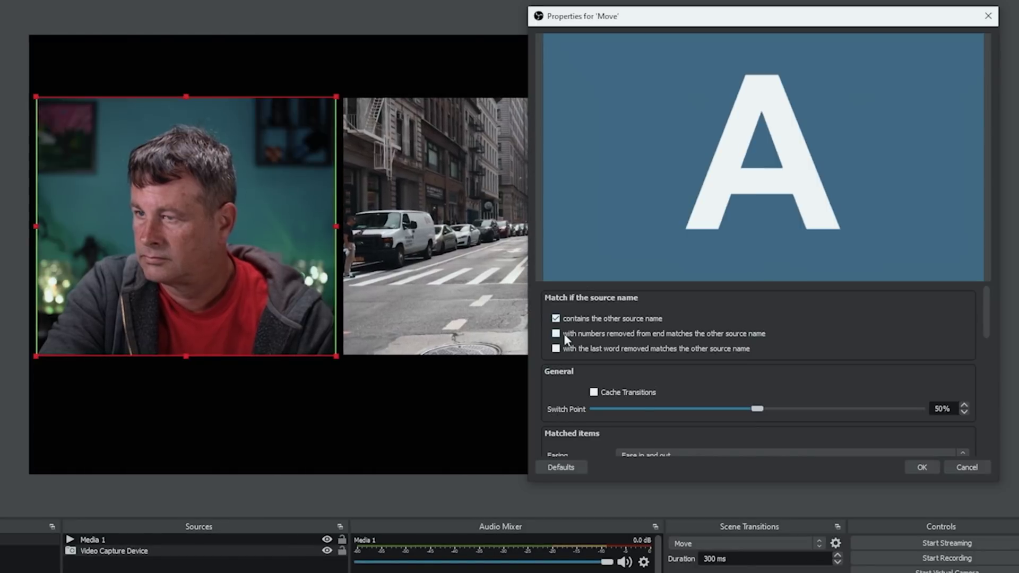
# Enable Cache Transitions and give matched items Ease in and out with no sub-transition.
pyautogui.scroll(-3, 988, 330)
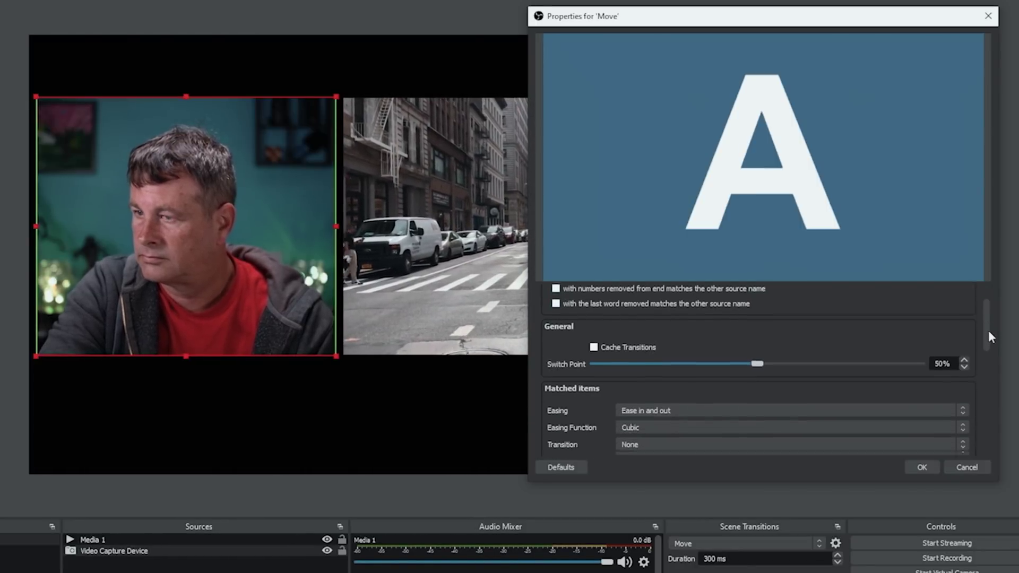
pyautogui.click(603, 325)
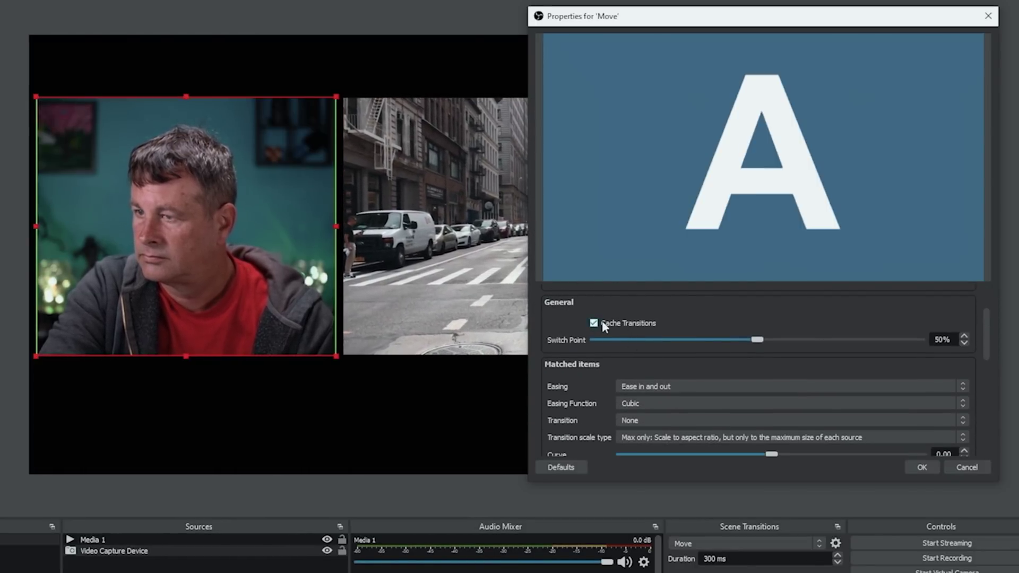
pyautogui.scroll(-2, 985, 349)
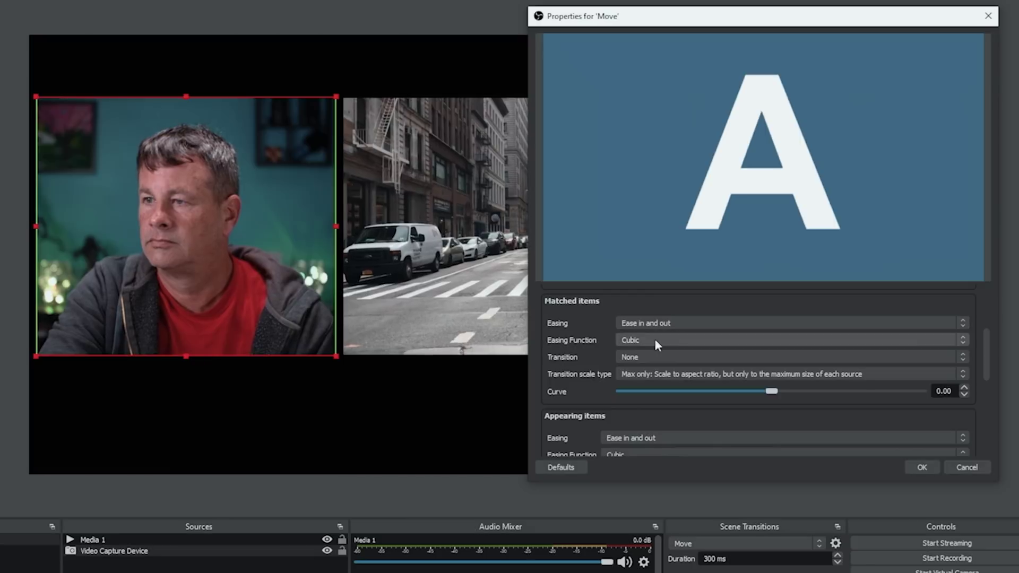
pyautogui.click(914, 326)
pyautogui.click(684, 359)
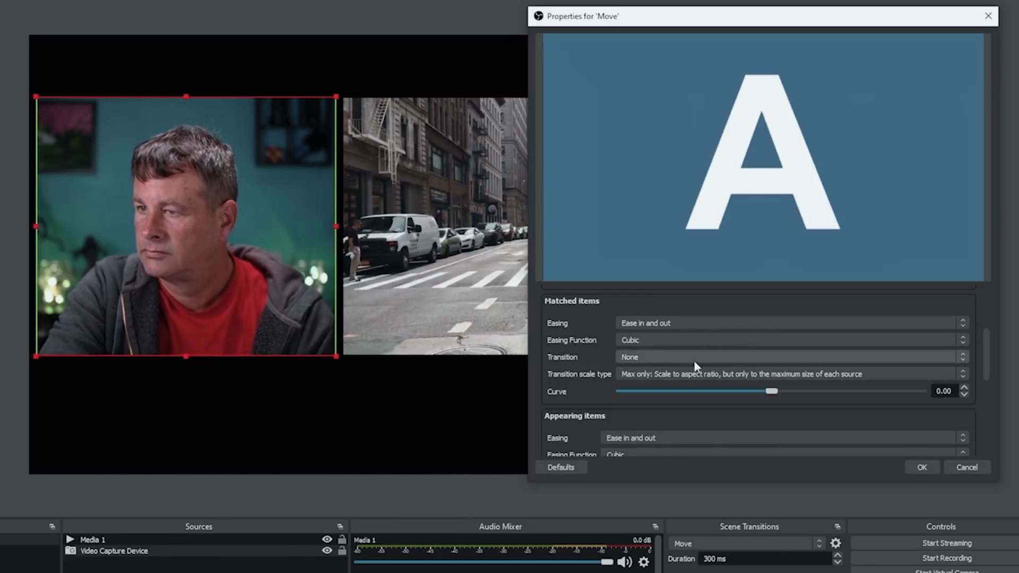
pyautogui.click(962, 357)
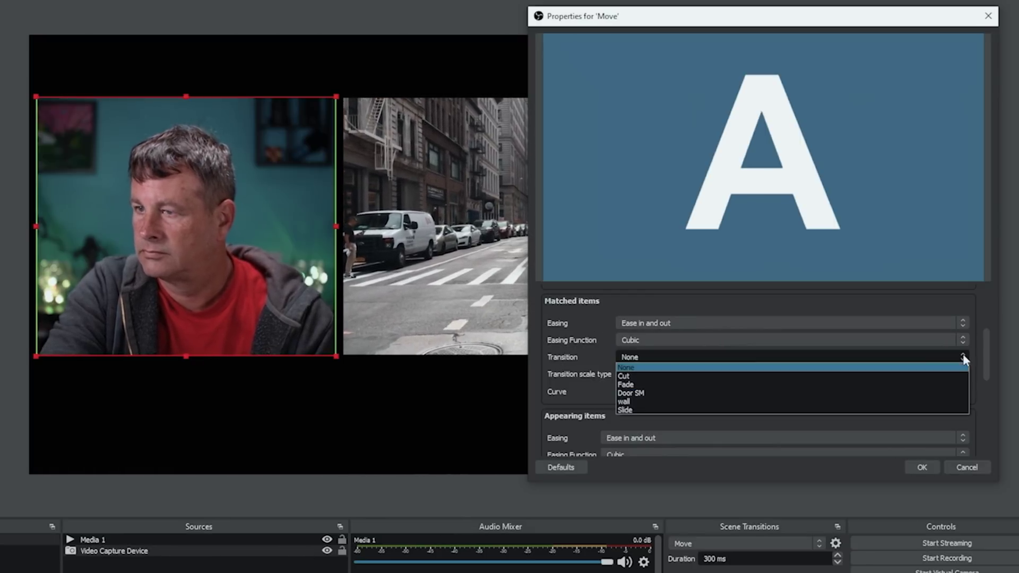
pyautogui.click(590, 359)
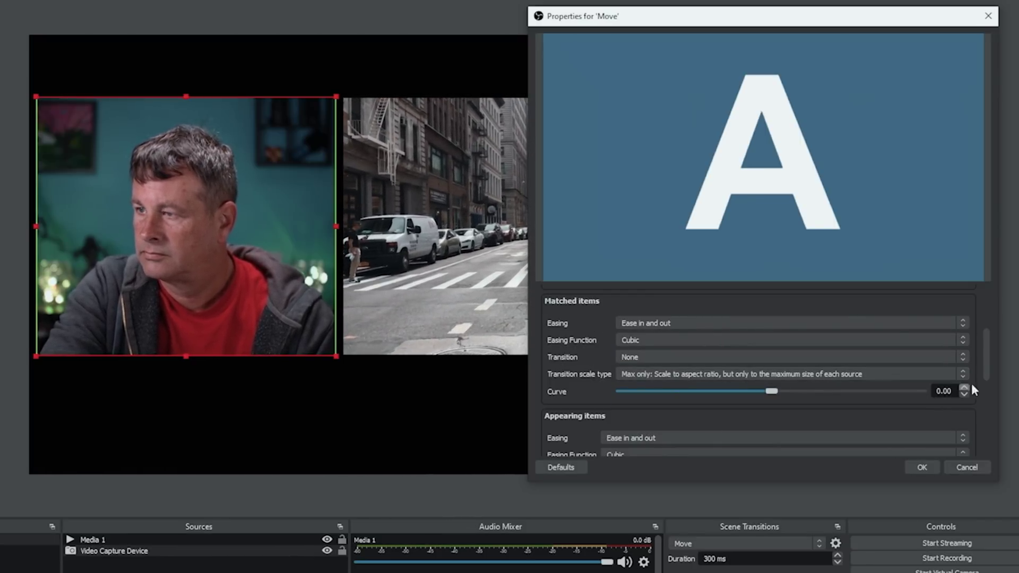
# Set appearing and disappearing positions to Right with no sub-transition, preview, and save.
pyautogui.scroll(-4, 980, 358)
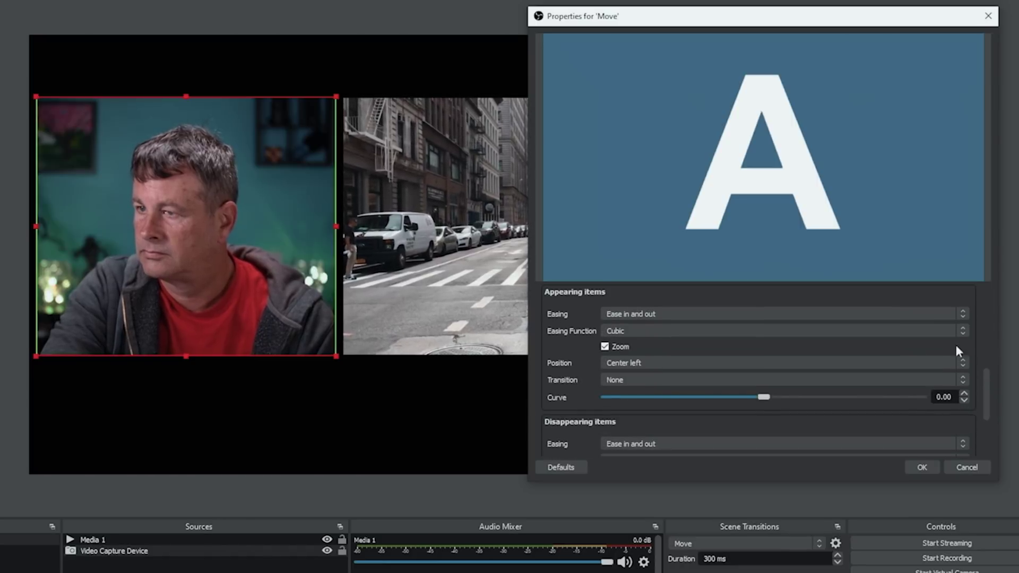
pyautogui.click(965, 364)
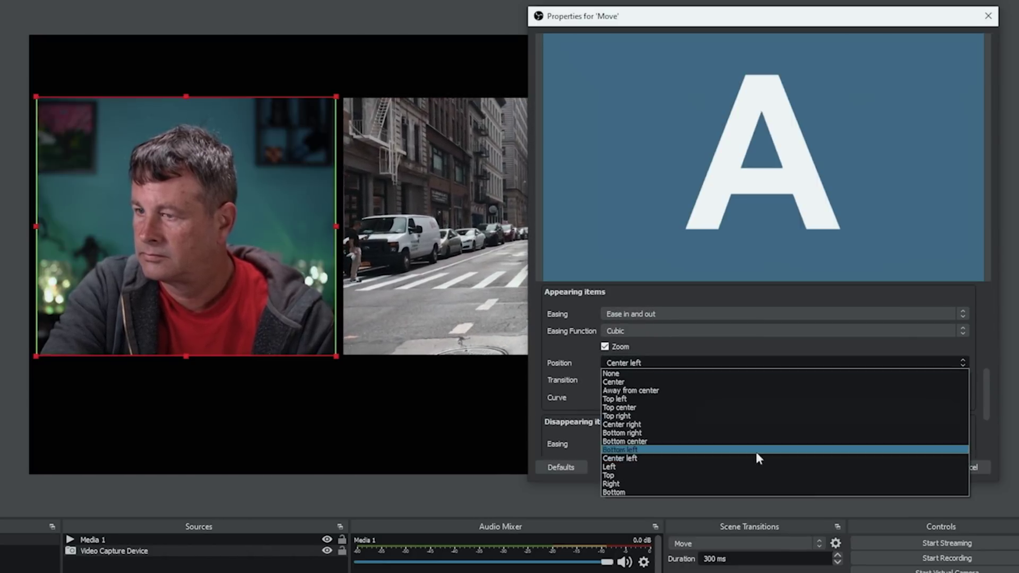
pyautogui.click(753, 483)
pyautogui.click(667, 379)
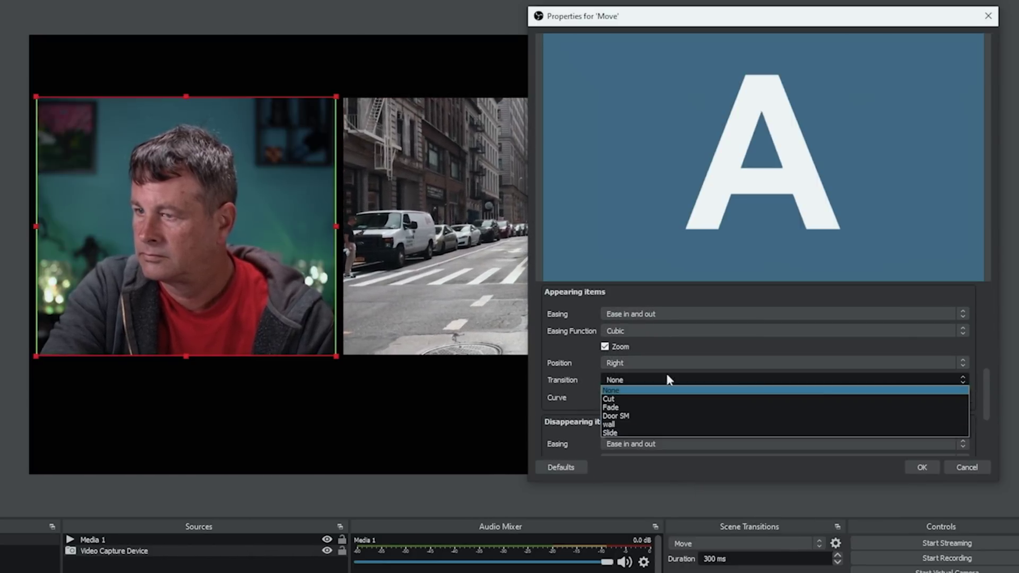
pyautogui.click(584, 370)
pyautogui.scroll(-1, 586, 417)
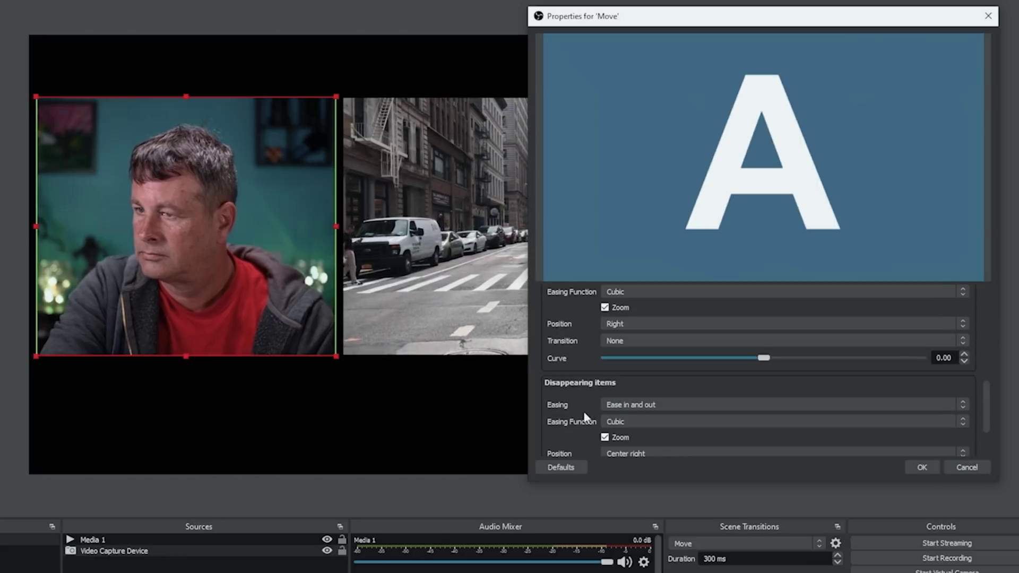
pyautogui.scroll(-2, 586, 417)
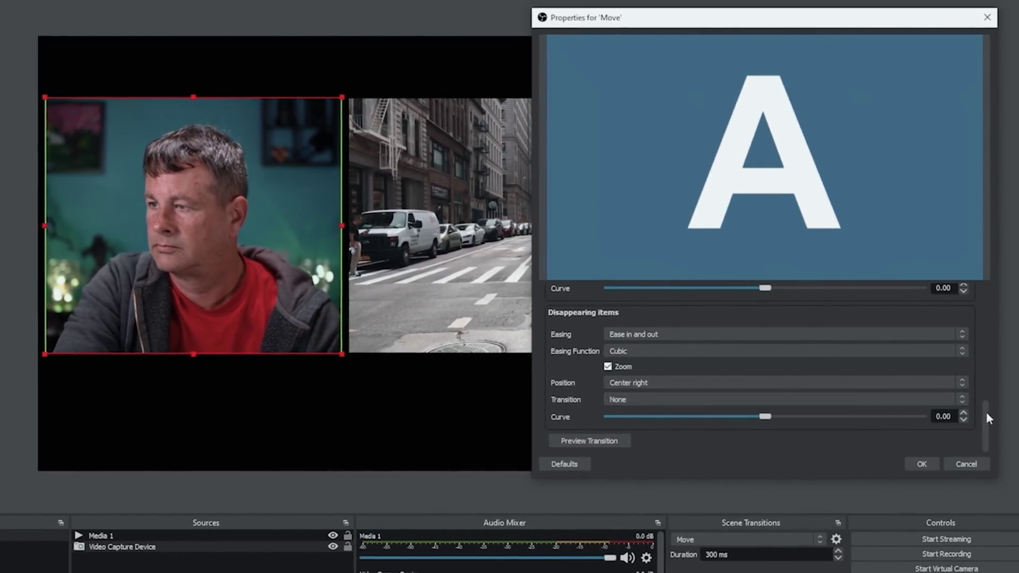
pyautogui.click(960, 382)
pyautogui.click(626, 507)
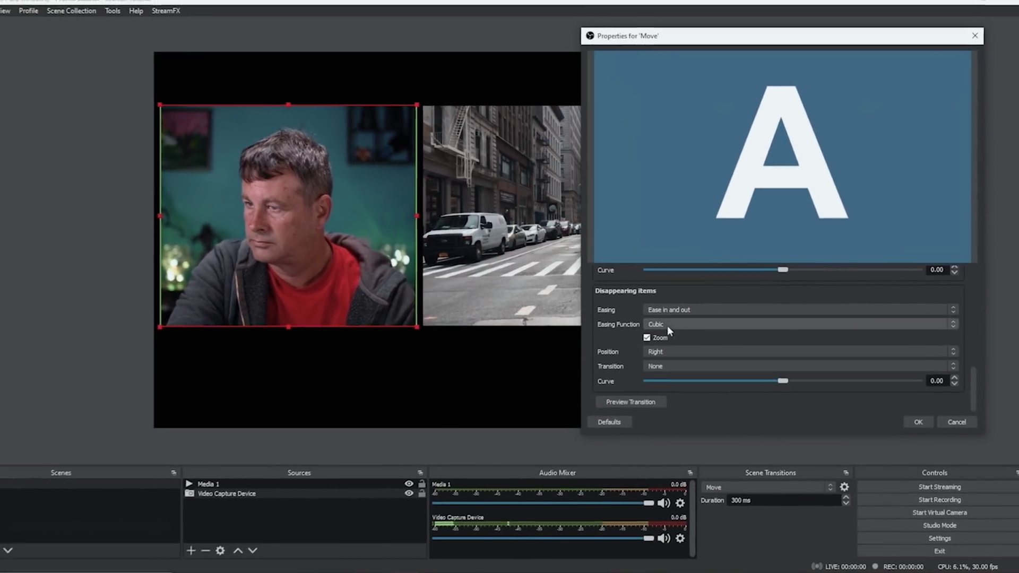
pyautogui.click(631, 401)
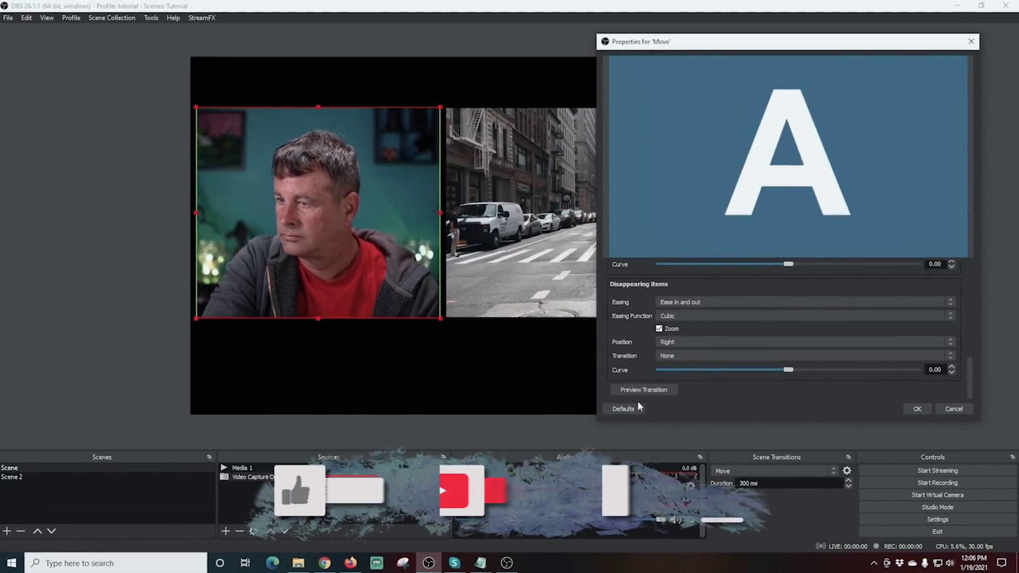
pyautogui.click(914, 409)
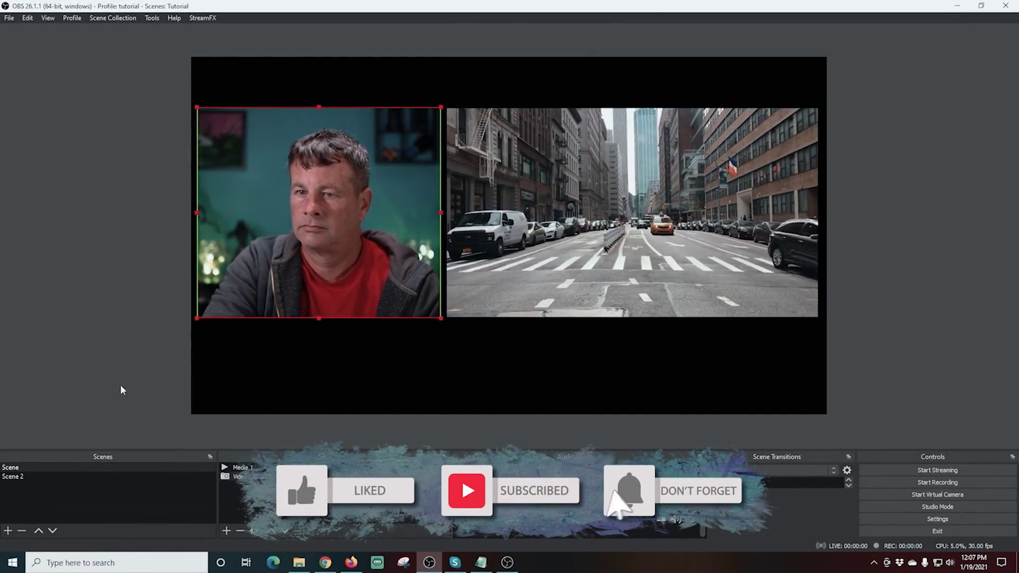
# Switch back and forth between Scene 2 and Scene to test the Move transition.
pyautogui.click(52, 476)
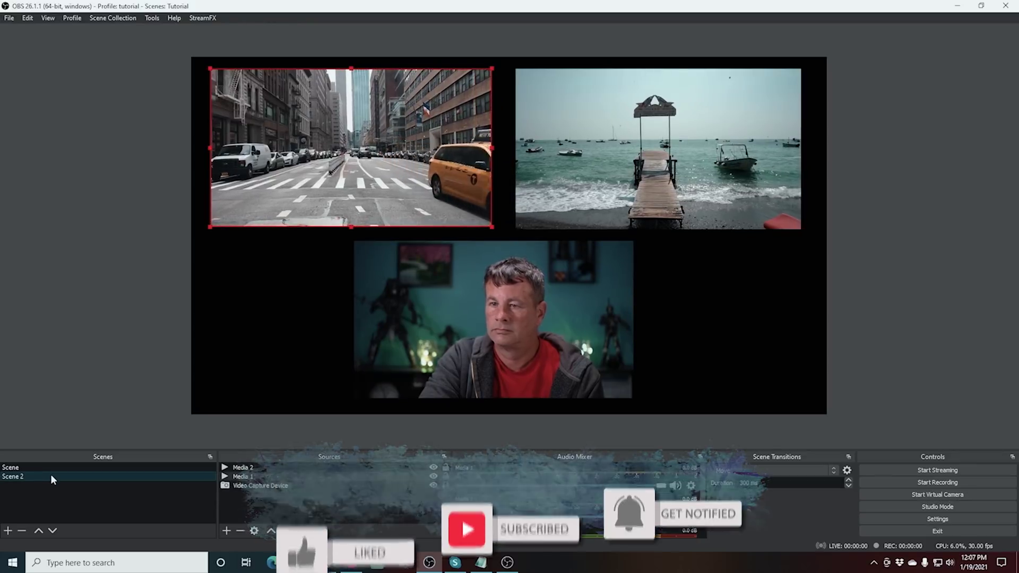
pyautogui.click(56, 468)
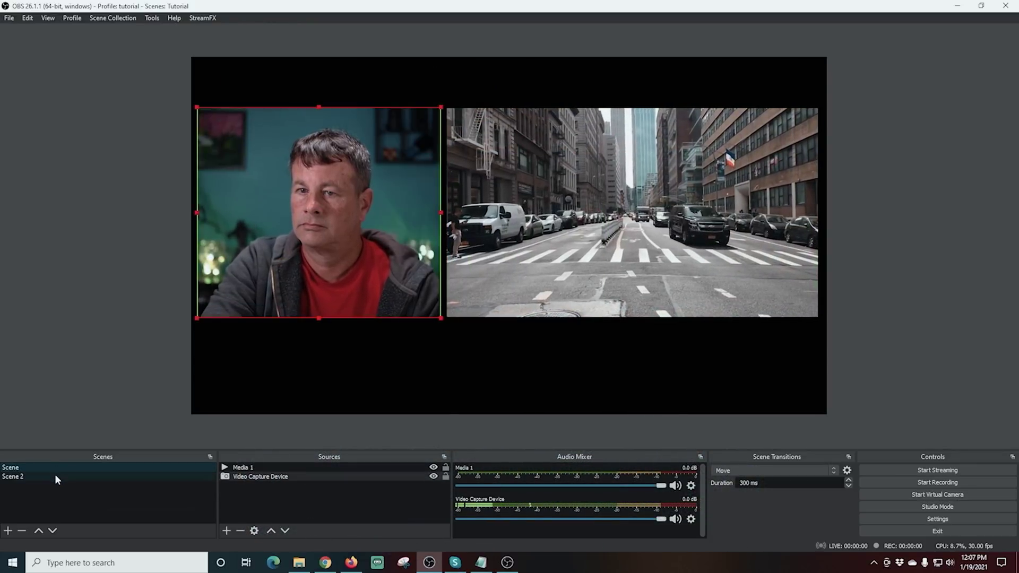
pyautogui.click(55, 475)
pyautogui.click(59, 468)
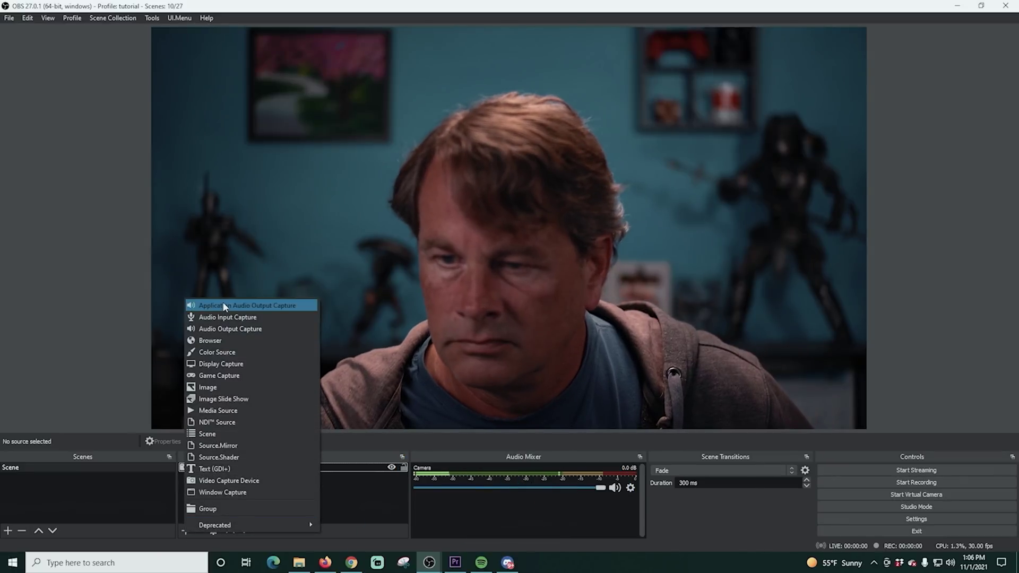
# Add an Application Audio Output Capture 'Discord' for [Discord.exe]: Discord, then start a Video Capture Device.
pyautogui.click(223, 306)
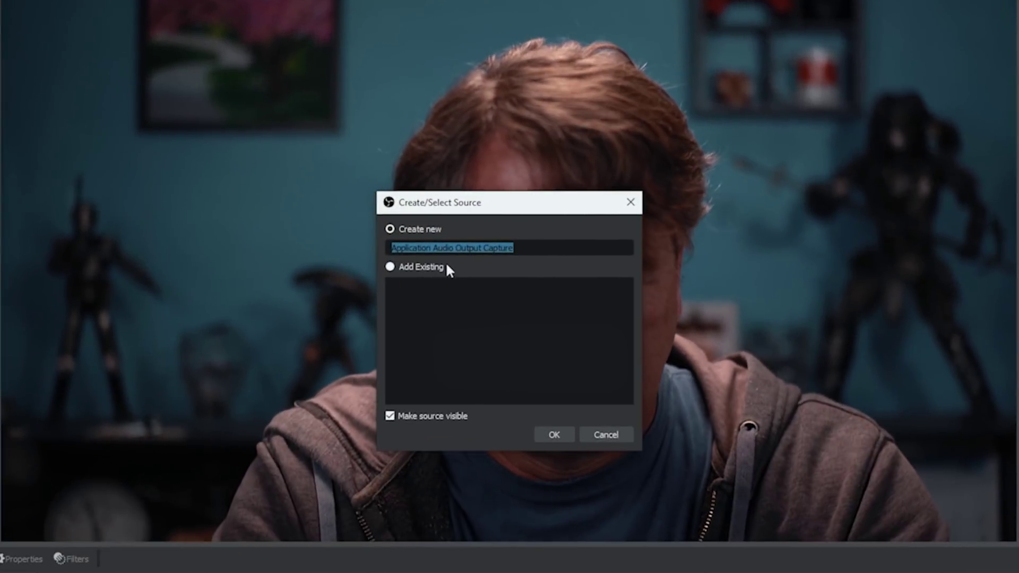
pyautogui.write('Discord')
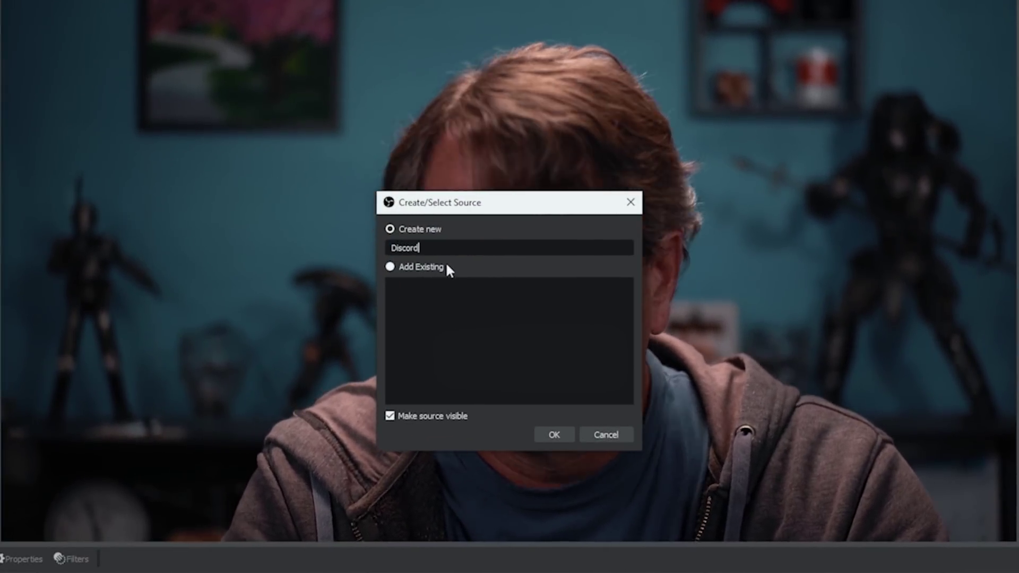
pyautogui.click(541, 434)
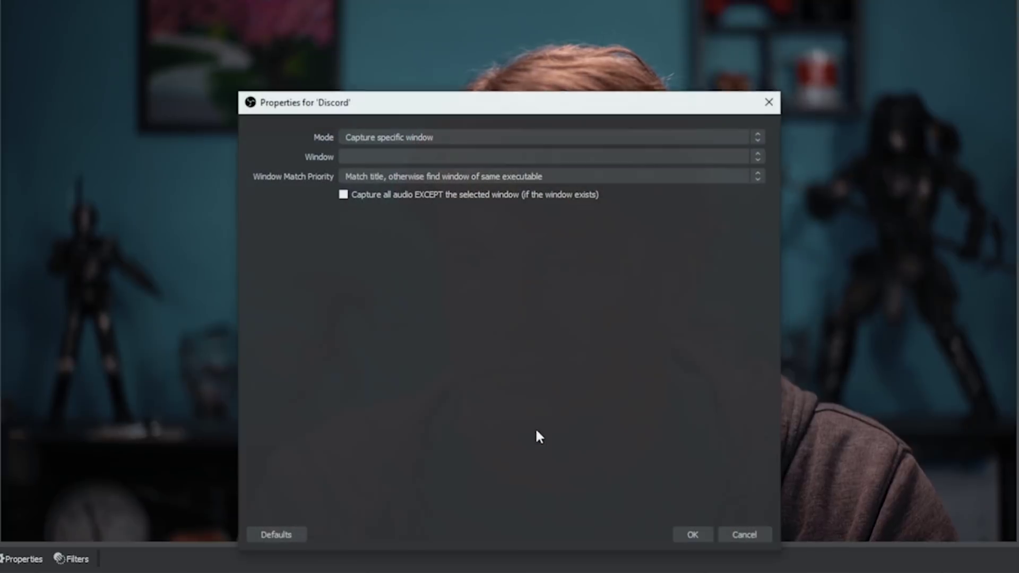
pyautogui.click(478, 156)
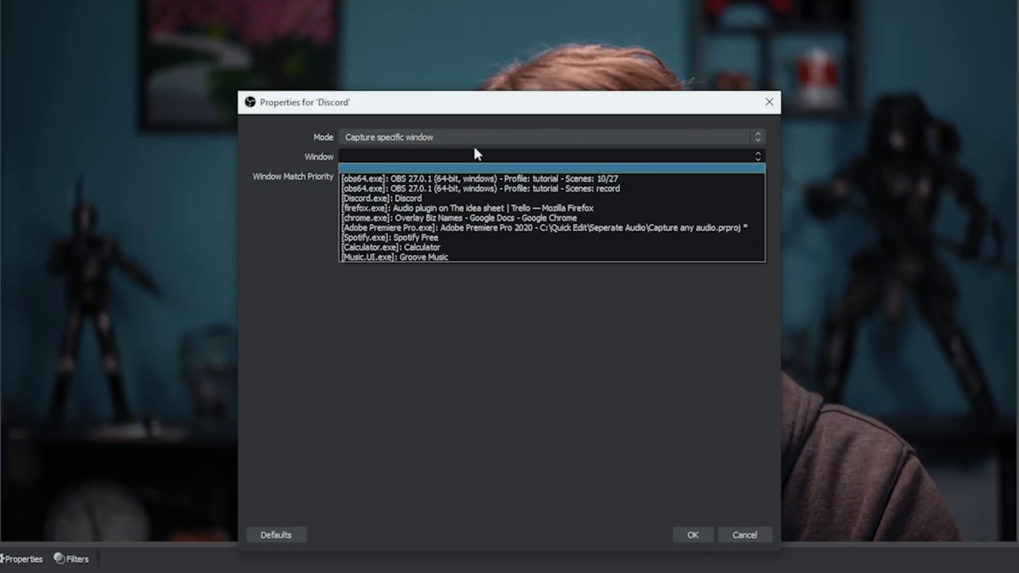
pyautogui.click(400, 197)
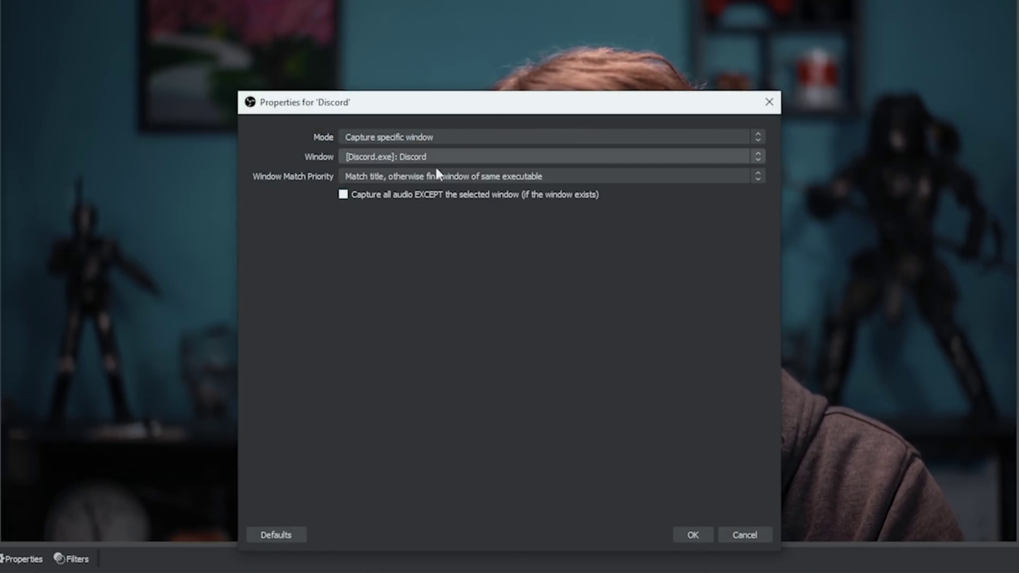
pyautogui.click(690, 535)
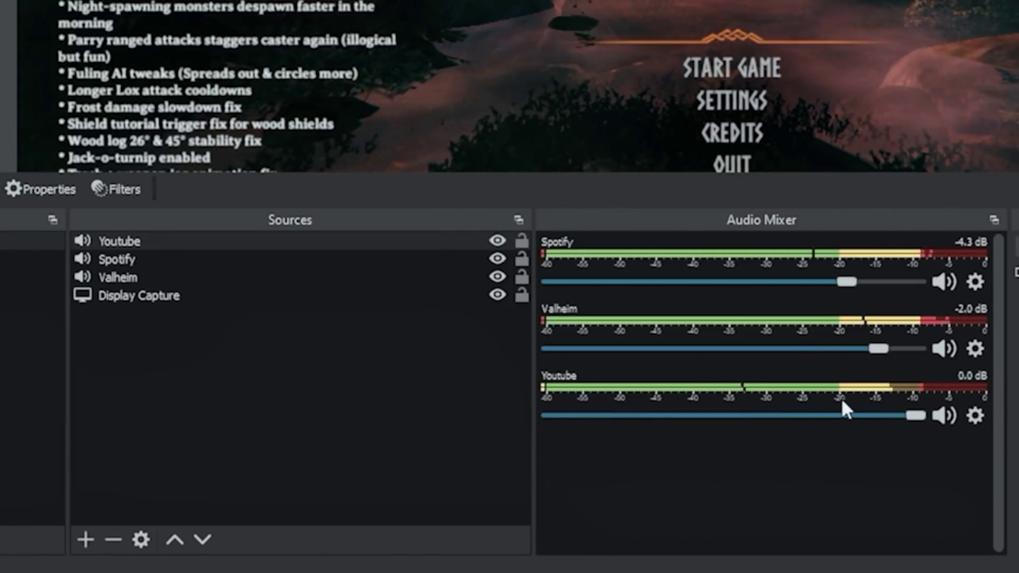
pyautogui.click(91, 536)
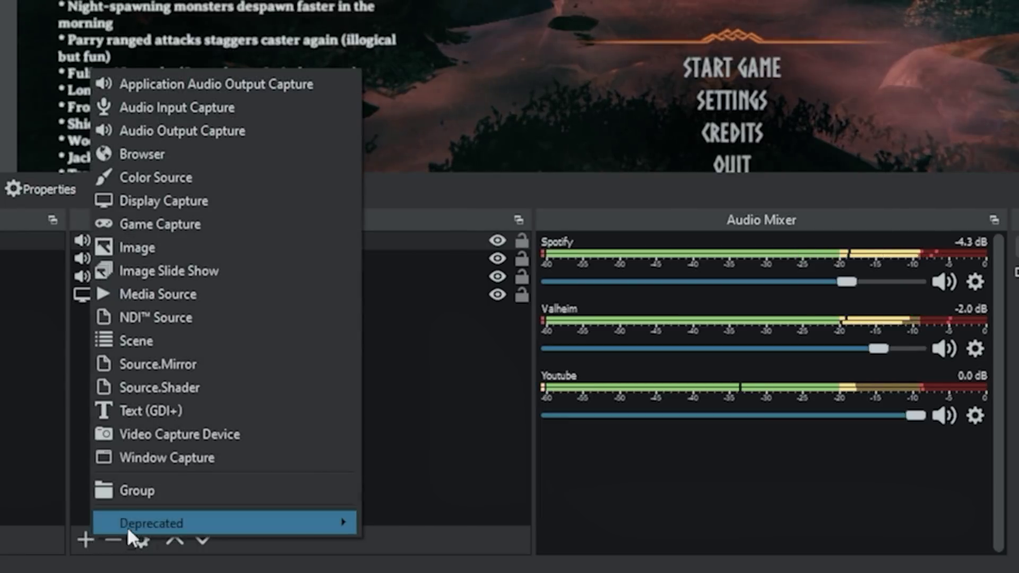
pyautogui.click(139, 431)
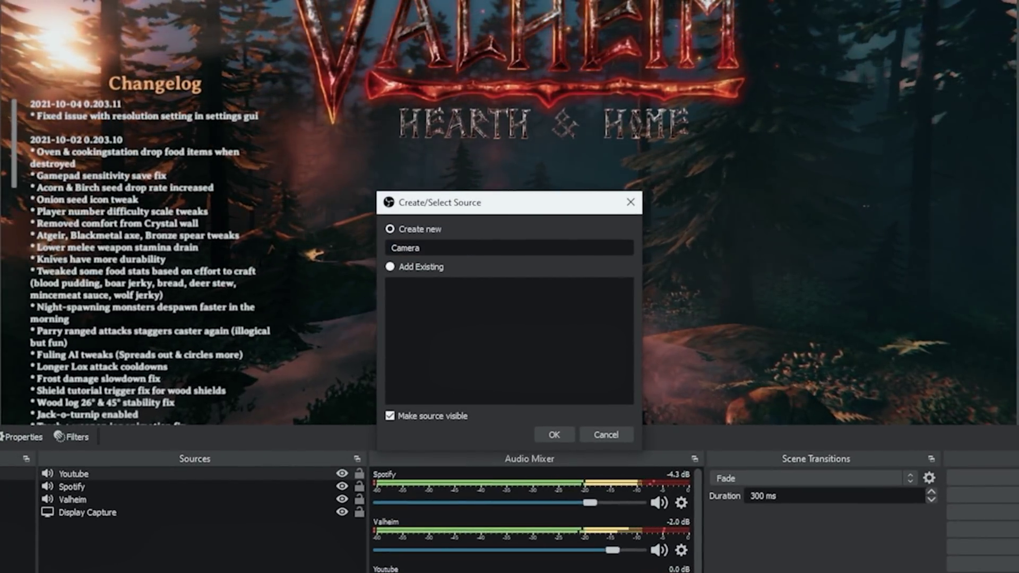
# Create the Camera source on Cam Link at custom 1920x1080 with Cam Link digital audio.
pyautogui.click(553, 434)
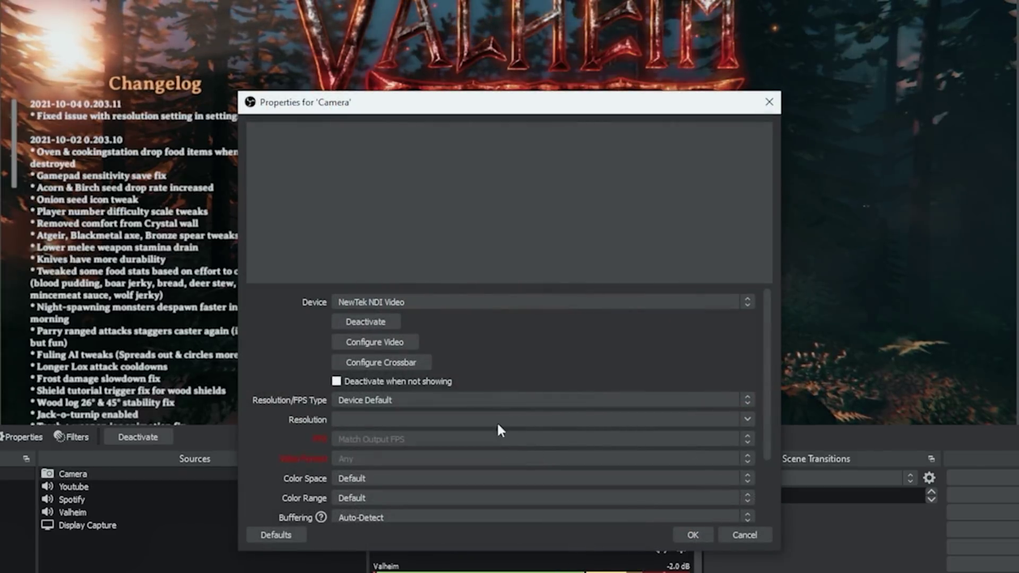
pyautogui.click(479, 299)
pyautogui.click(456, 319)
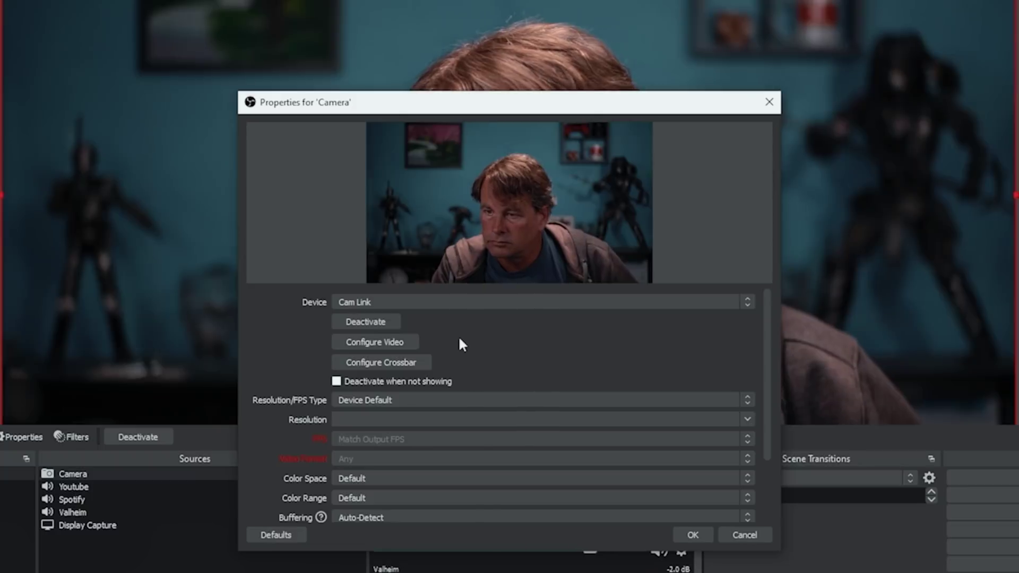
pyautogui.click(452, 400)
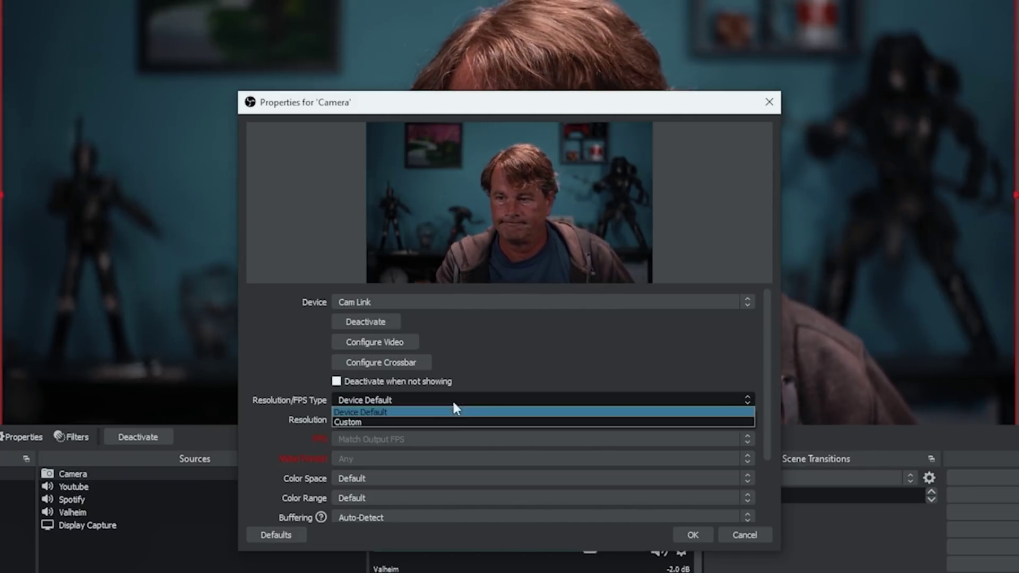
pyautogui.click(450, 420)
pyautogui.click(744, 417)
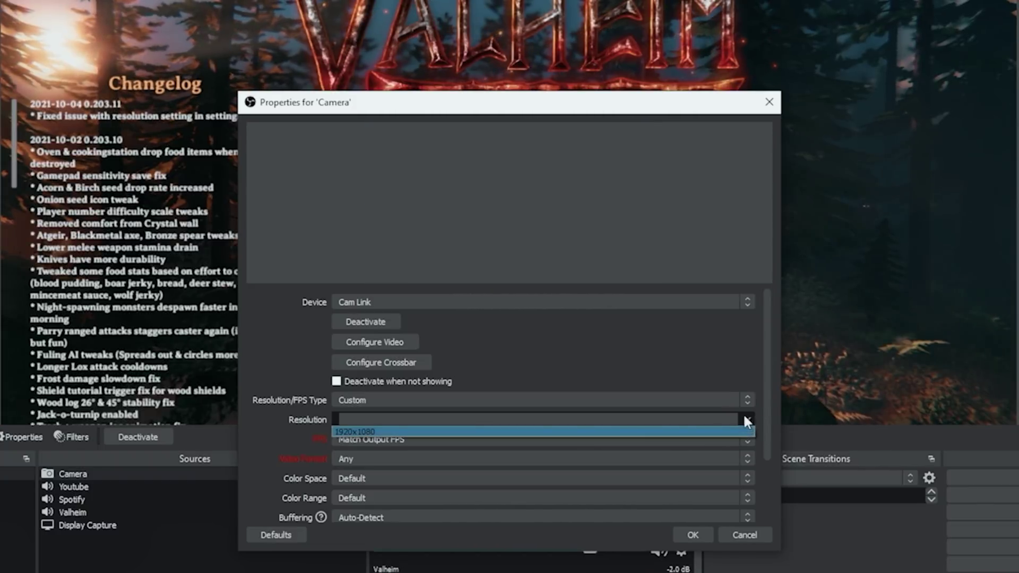
pyautogui.click(593, 431)
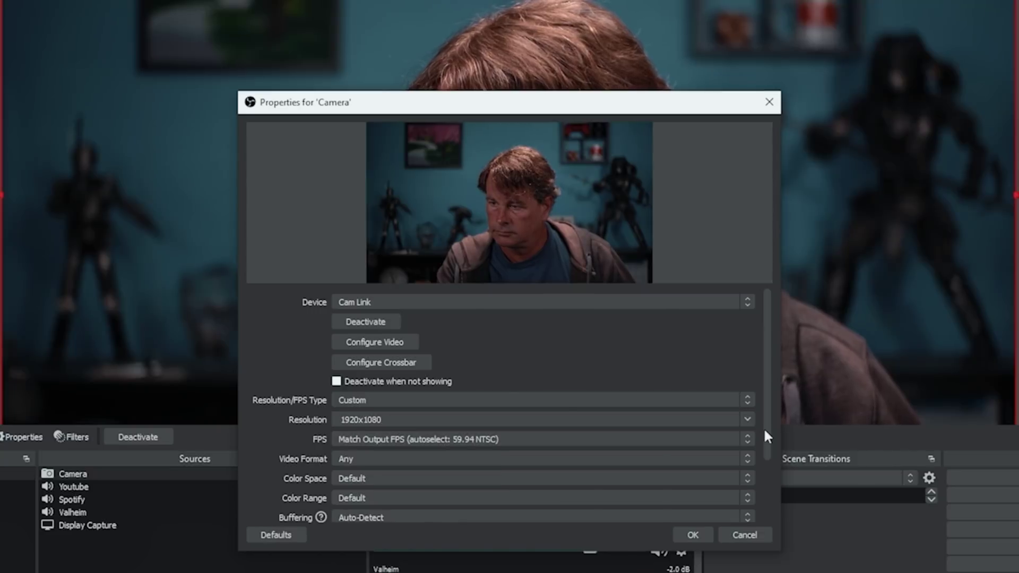
pyautogui.moveTo(765, 429); pyautogui.dragTo(758, 517)
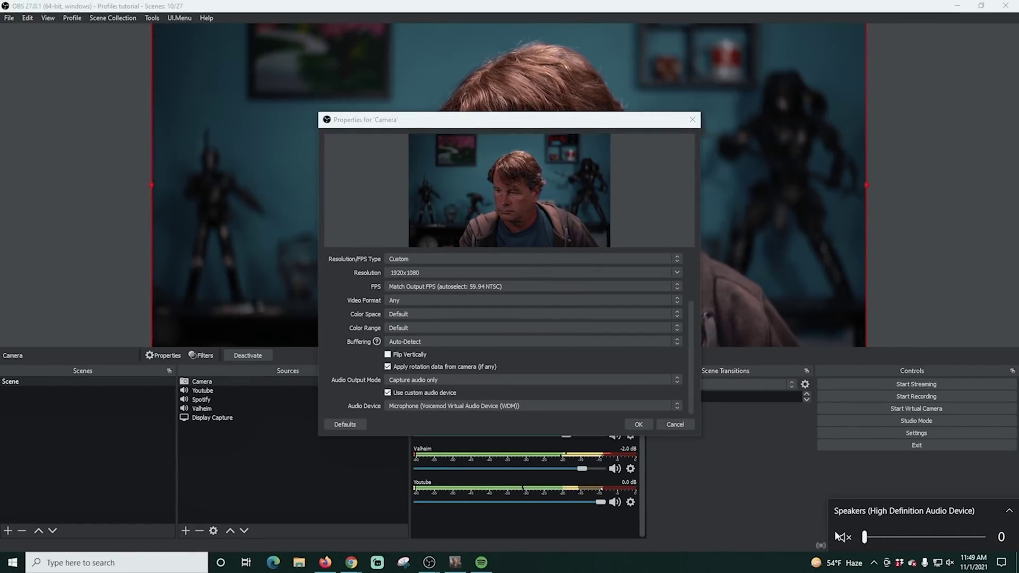
pyautogui.click(498, 405)
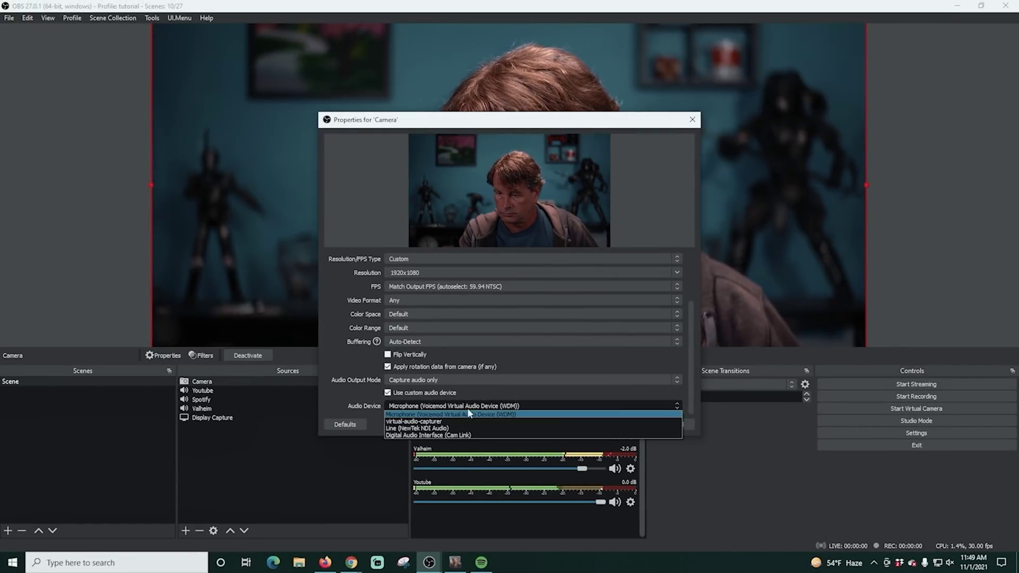
pyautogui.click(450, 434)
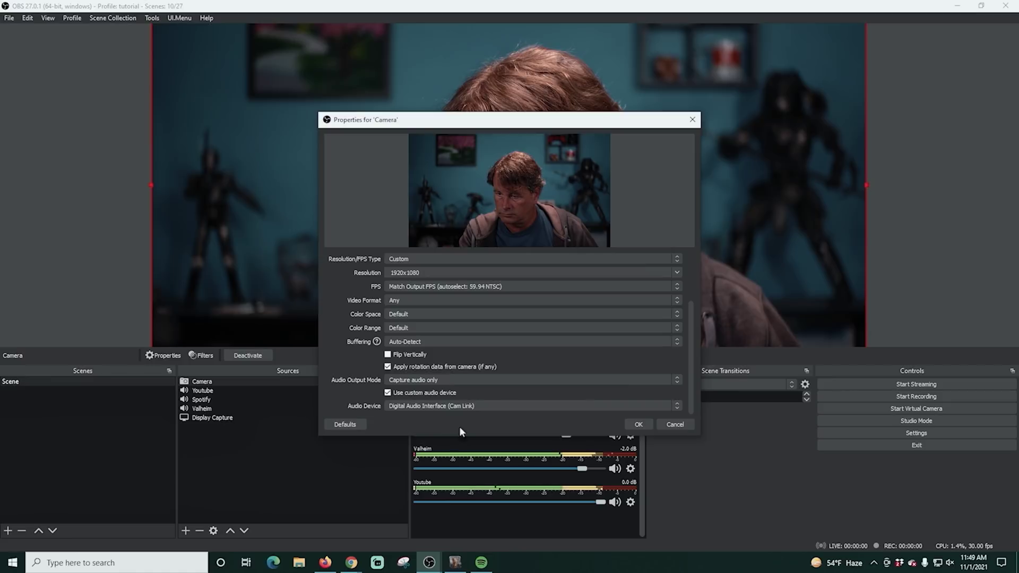
pyautogui.click(635, 425)
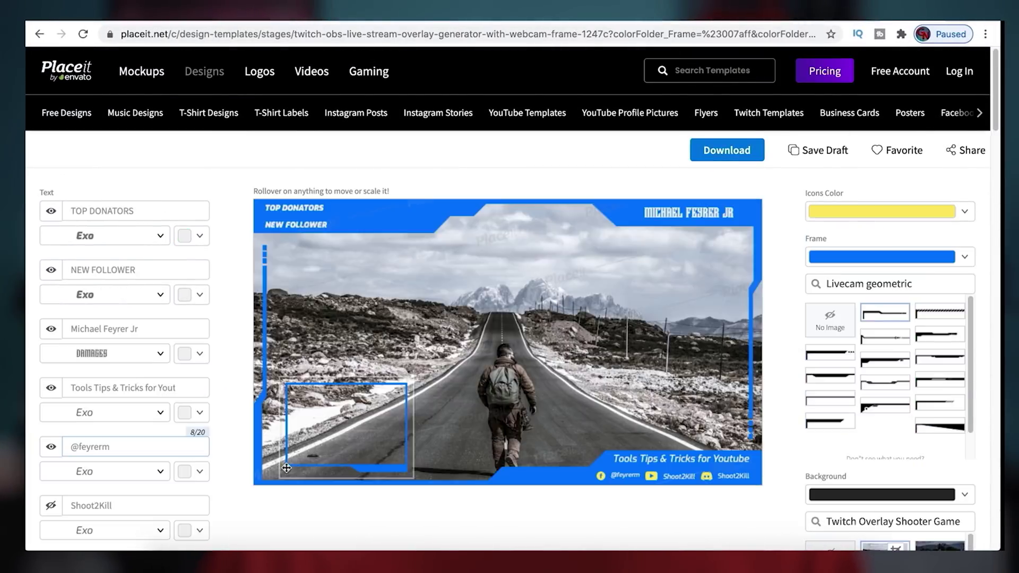
# Show the hidden Shoot2Kill overlay text line and change it to '2feyrerm'.
pyautogui.scroll(-3, 68, 422)
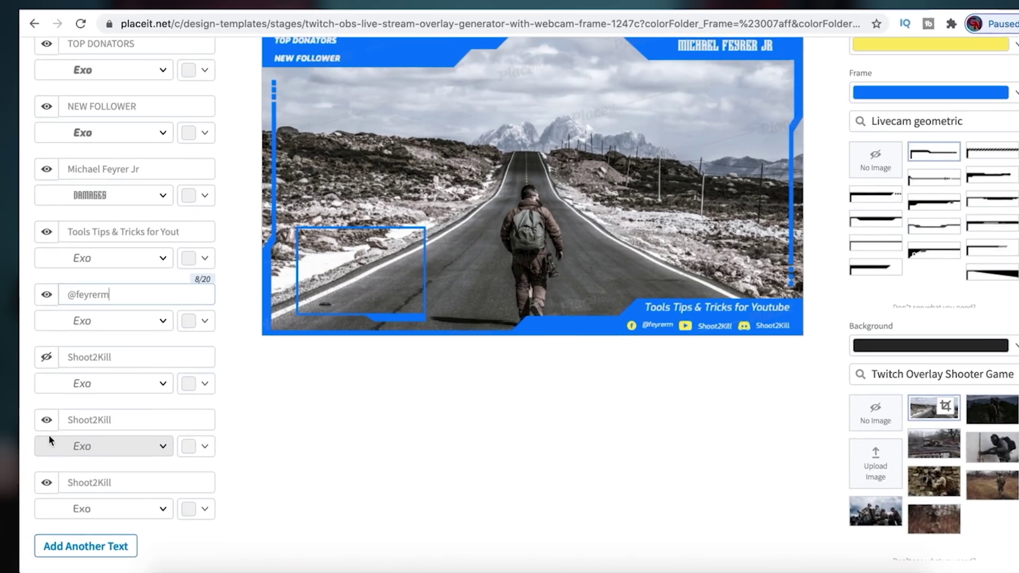
pyautogui.click(47, 357)
pyautogui.click(68, 357)
pyautogui.write('2feyrerm')
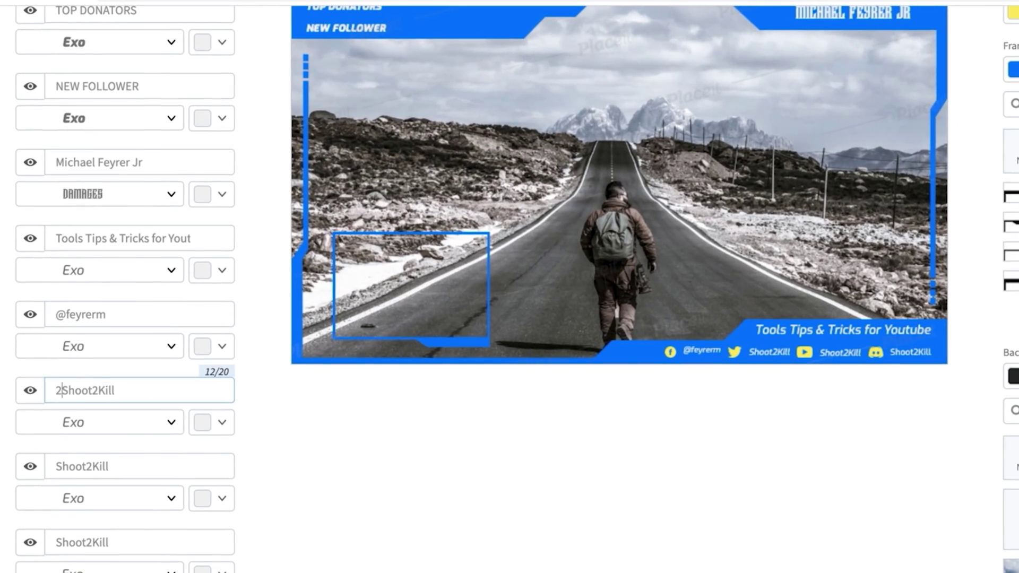
pyautogui.press('Delete')
pyautogui.press('Delete')
pyautogui.press('Delete')
pyautogui.press('Delete')
pyautogui.press('Delete')
pyautogui.press('Delete')
pyautogui.press('Delete')
pyautogui.press('Delete')
pyautogui.press('Delete')
pyautogui.press('Delete')
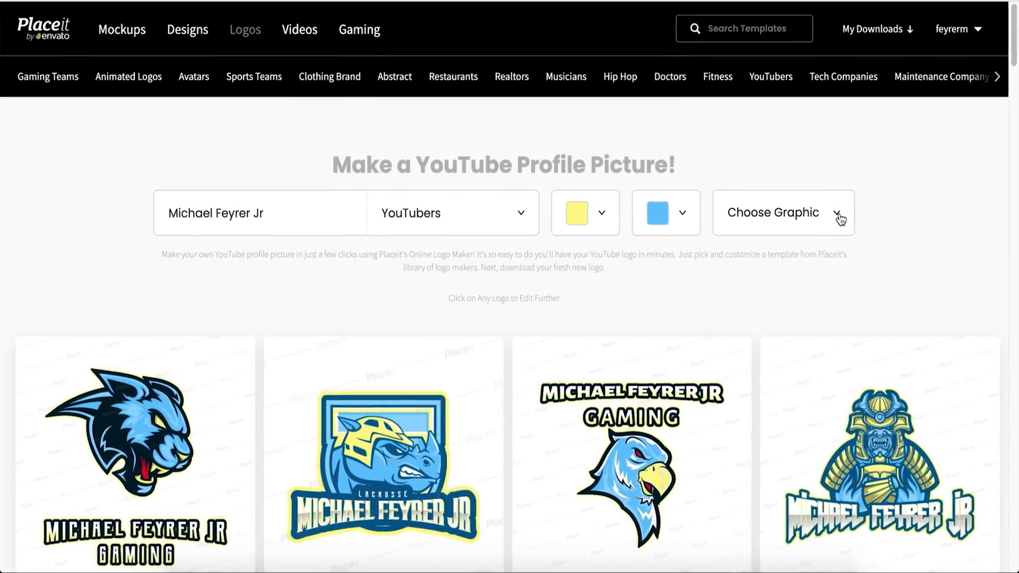
# Choose a graphic under Logos and open a logo template to customise.
pyautogui.click(846, 219)
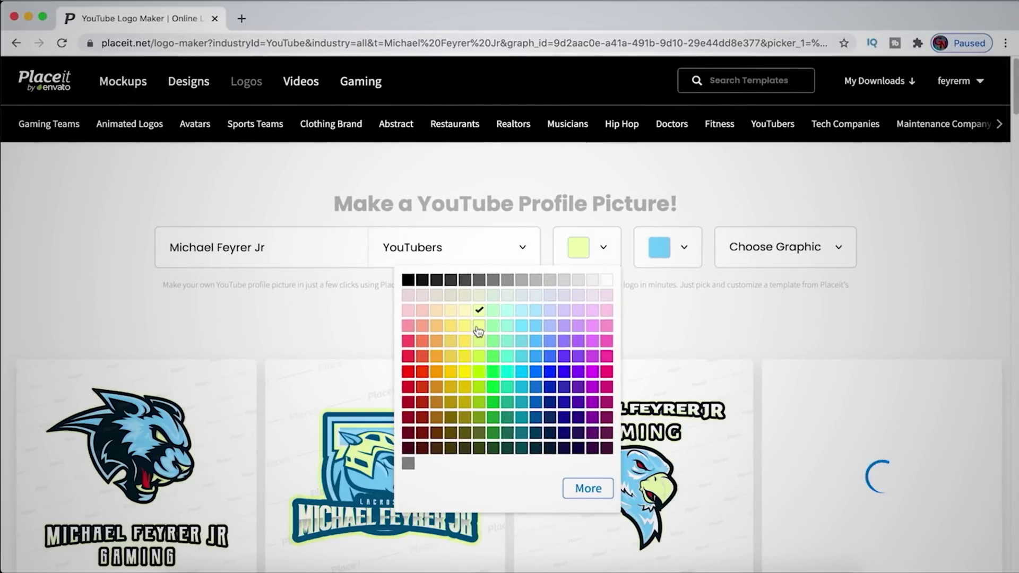
pyautogui.click(478, 329)
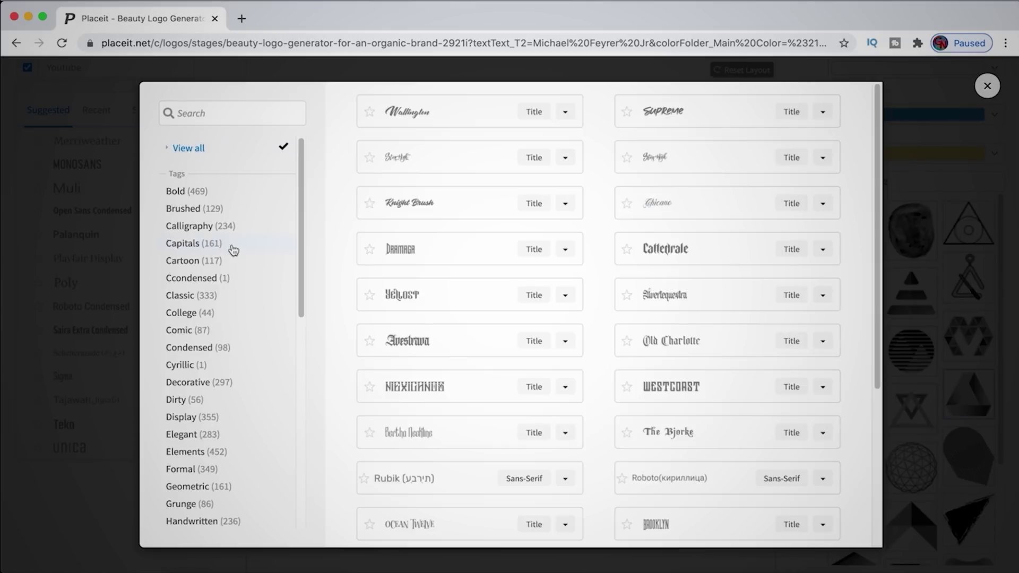
pyautogui.moveTo(875, 165); pyautogui.dragTo(876, 215)
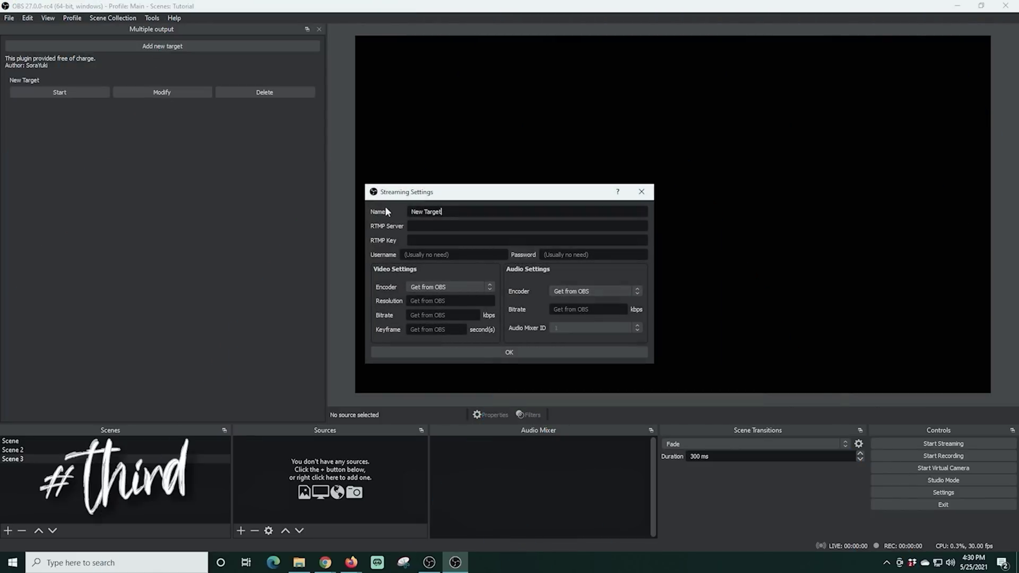
# Name the new OBS streaming target 'Twitch' and move its settings window aside.
pyautogui.write('Twitch')
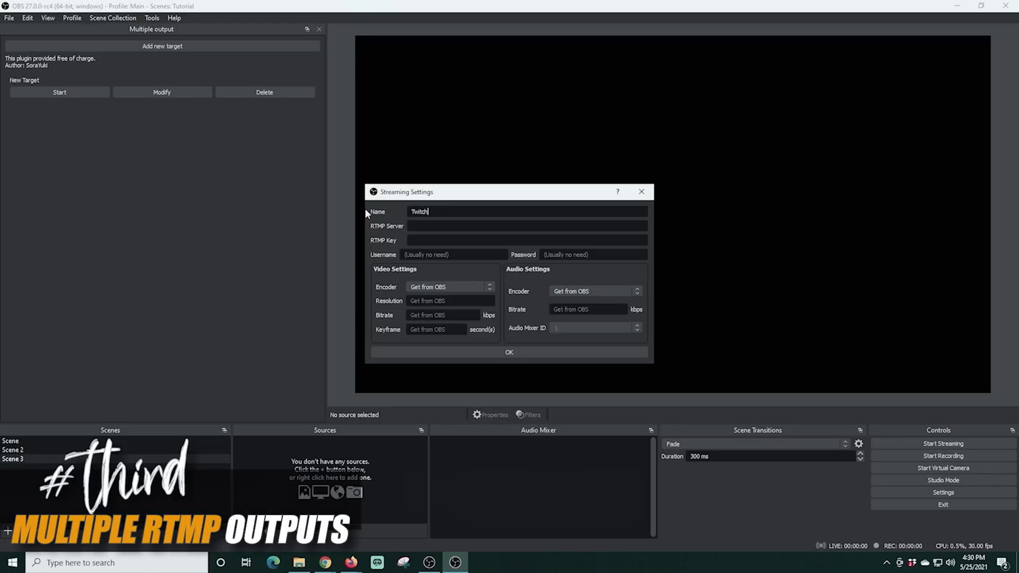
pyautogui.moveTo(385, 197); pyautogui.dragTo(434, 159)
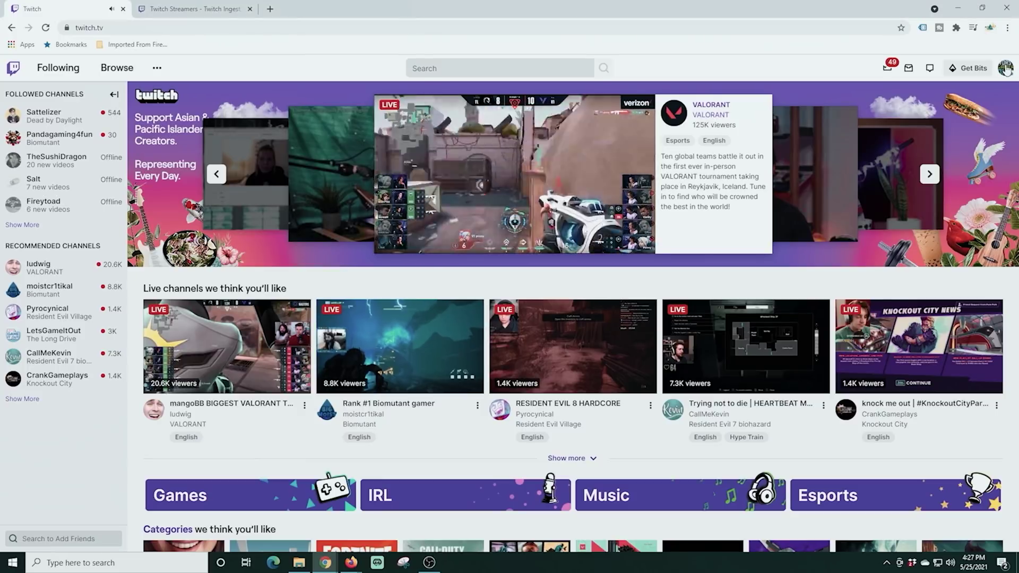
pyautogui.click(1005, 68)
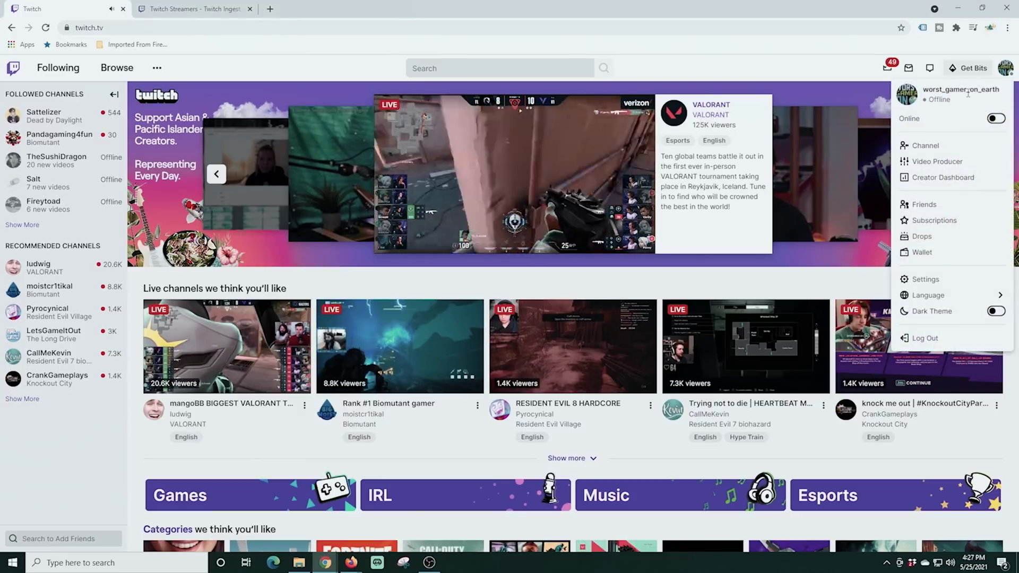
# Copy the Twitch primary stream key from account settings and paste it into the OBS target.
pyautogui.click(925, 279)
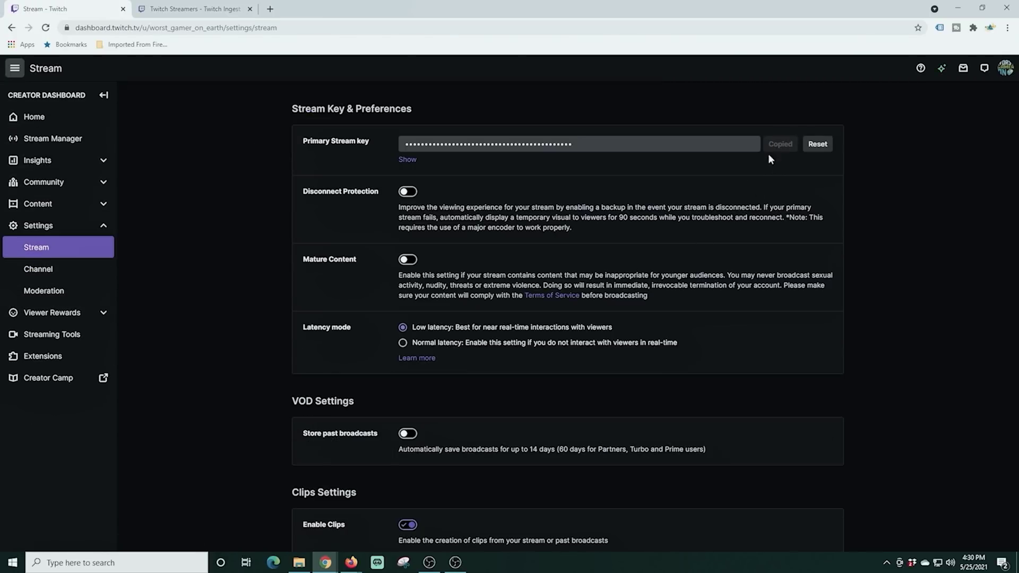
pyautogui.click(456, 565)
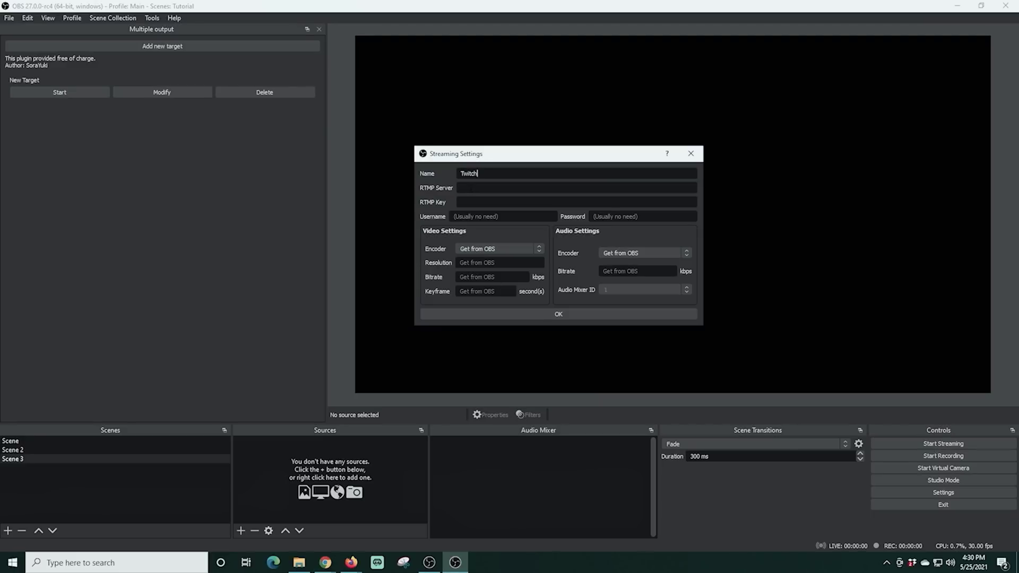
pyautogui.hotkey('ctrl', 'v')
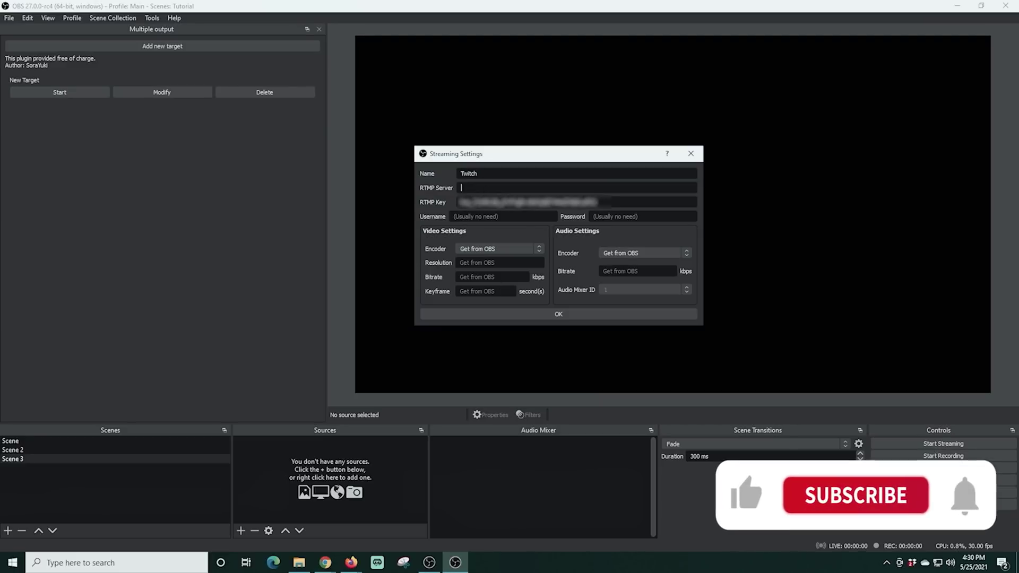
# Copy the New York (#3) rtmp ingest server address from Twitch's ingest endpoints page.
pyautogui.moveTo(325, 563)
pyautogui.click(382, 518)
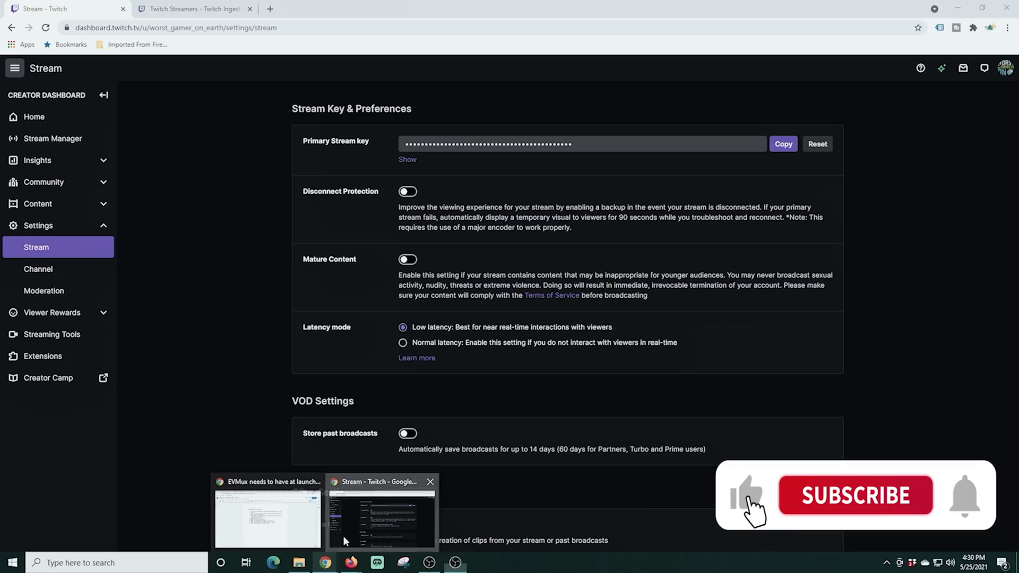
pyautogui.click(194, 9)
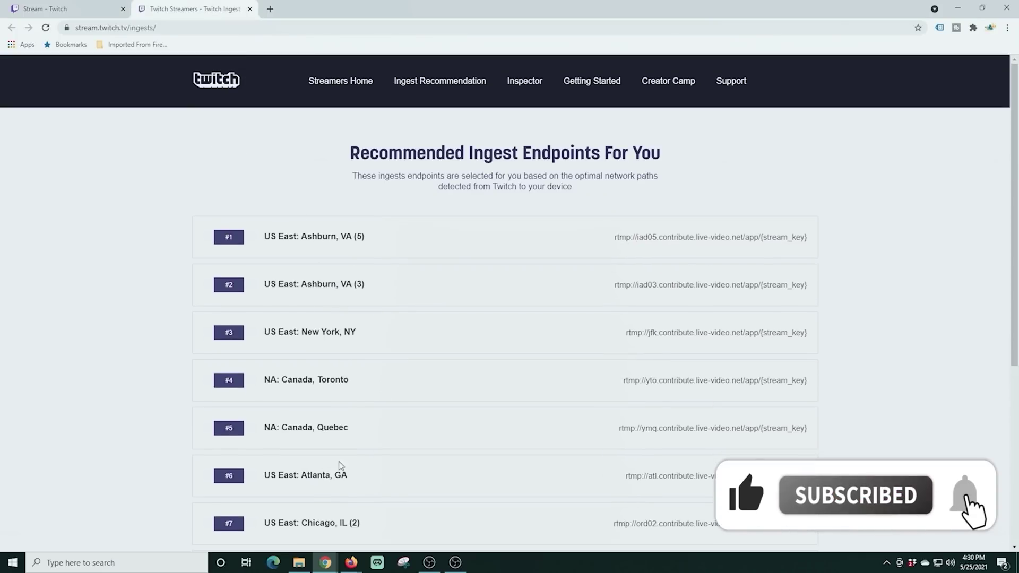
pyautogui.click(354, 331)
pyautogui.click(618, 332)
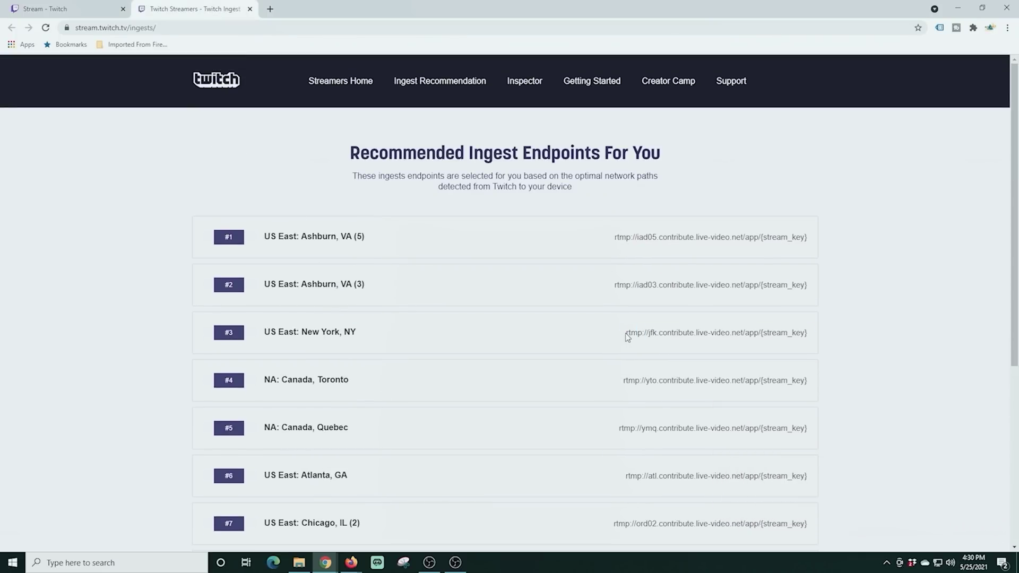
pyautogui.click(625, 333)
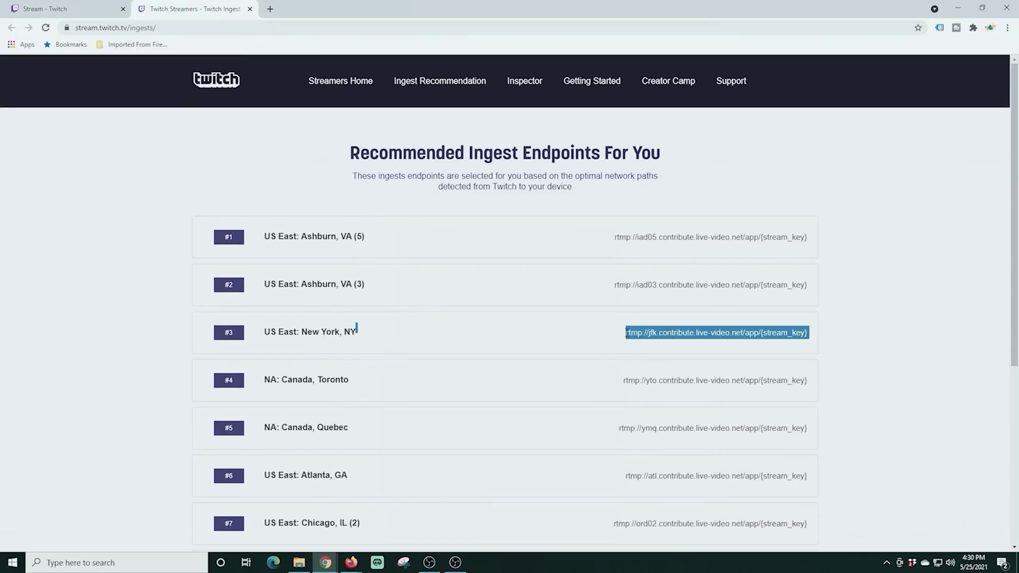
pyautogui.click(454, 562)
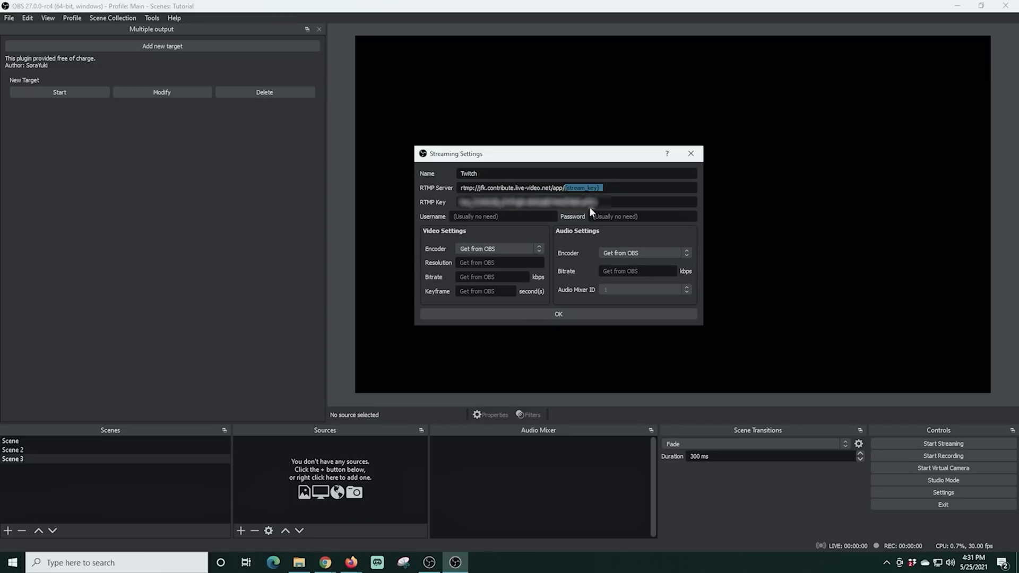
# Clear the stream-key placeholder from RTMP Server, keep Encoder on Get from OBS, and save the Twitch target.
pyautogui.press('BackSpace')
pyautogui.click(539, 248)
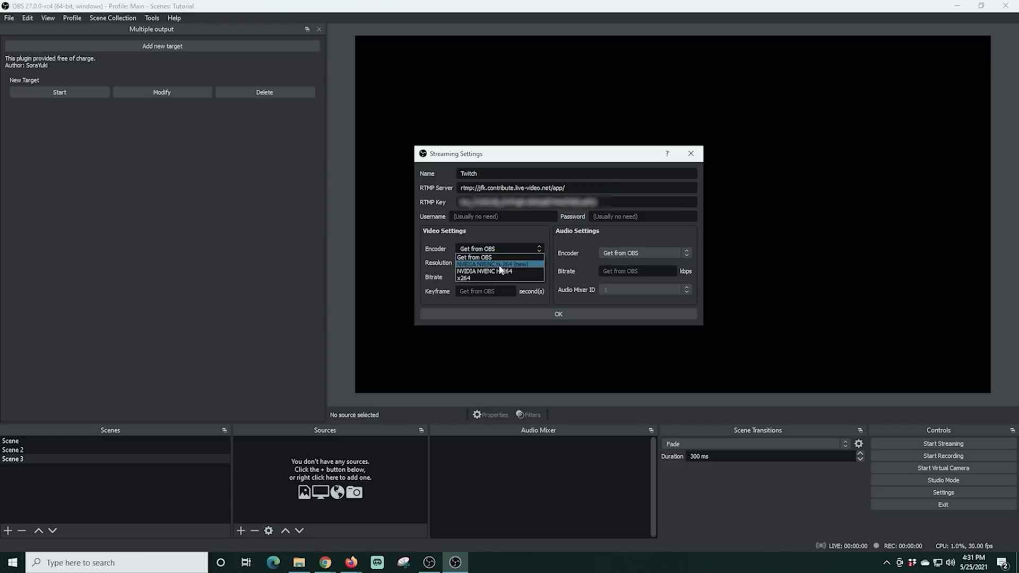
pyautogui.click(500, 264)
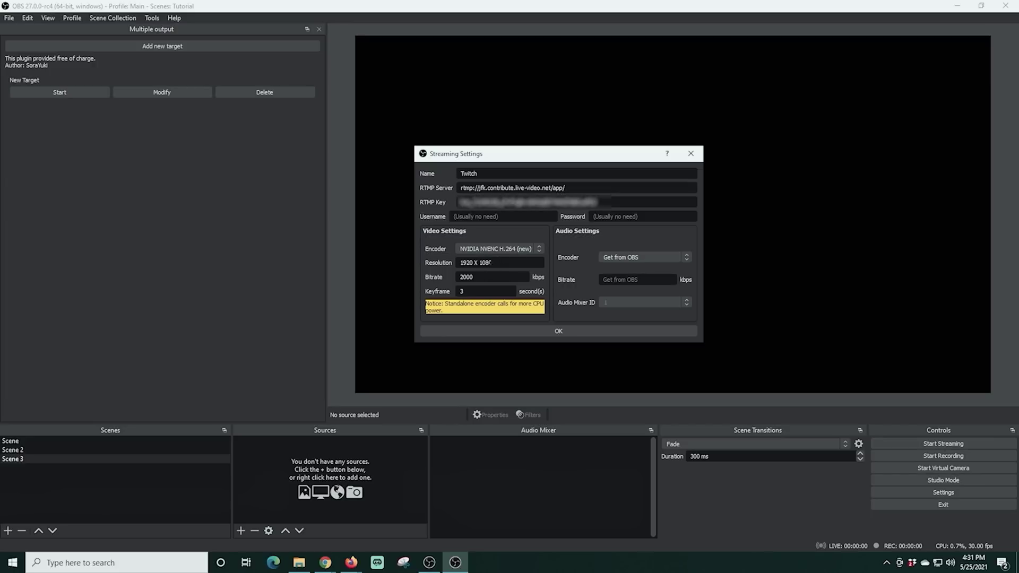
pyautogui.click(539, 249)
pyautogui.click(492, 258)
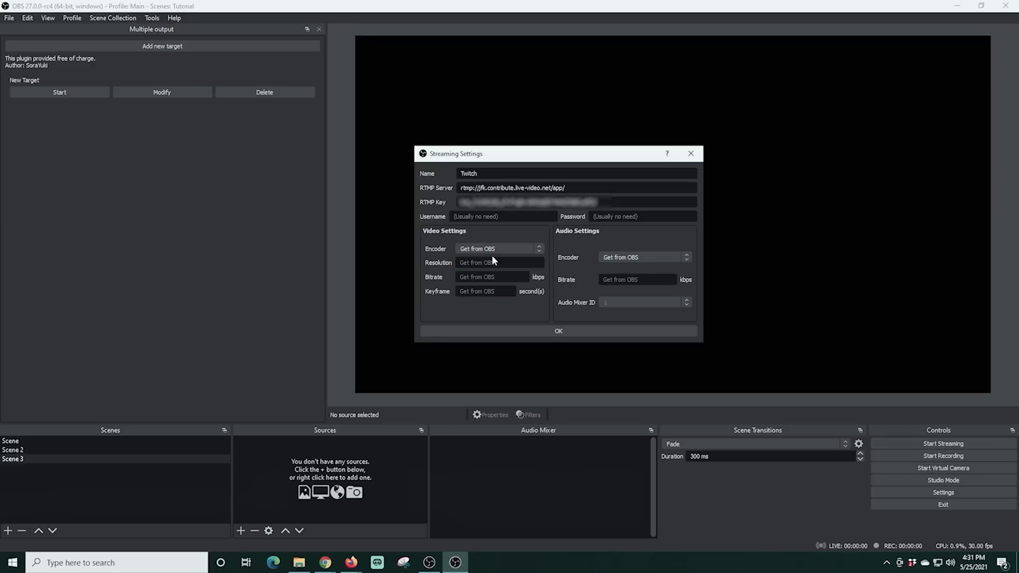
pyautogui.click(584, 327)
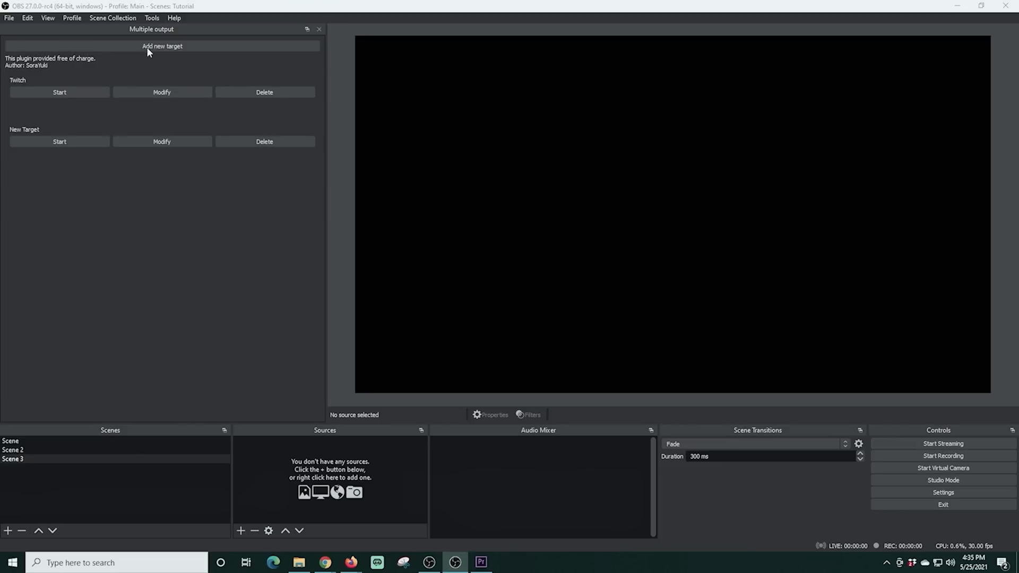
pyautogui.click(147, 49)
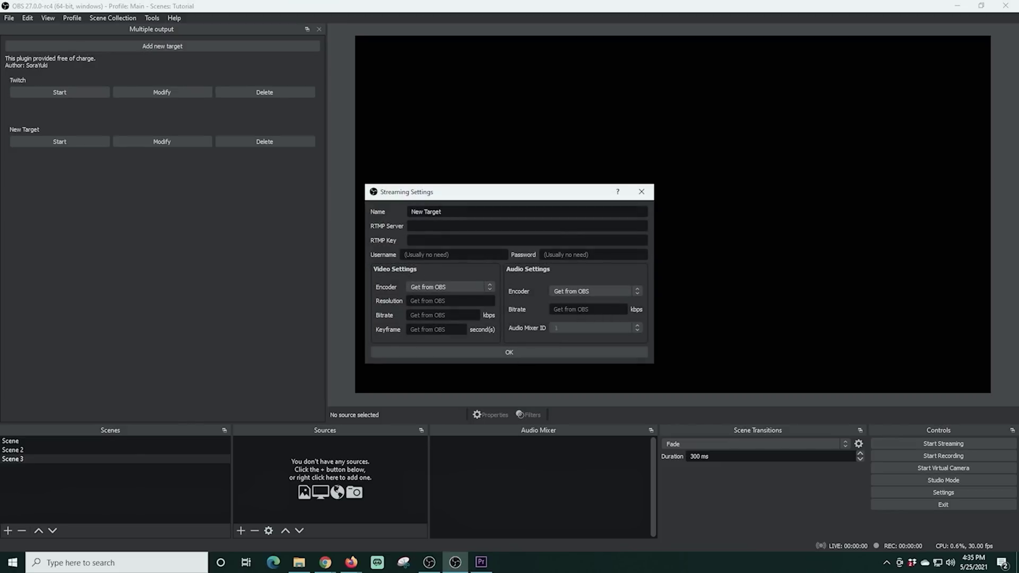
# Name the second target 'Facebook' and copy the Live Producer rtmps server URL for it.
pyautogui.write('Facebook')
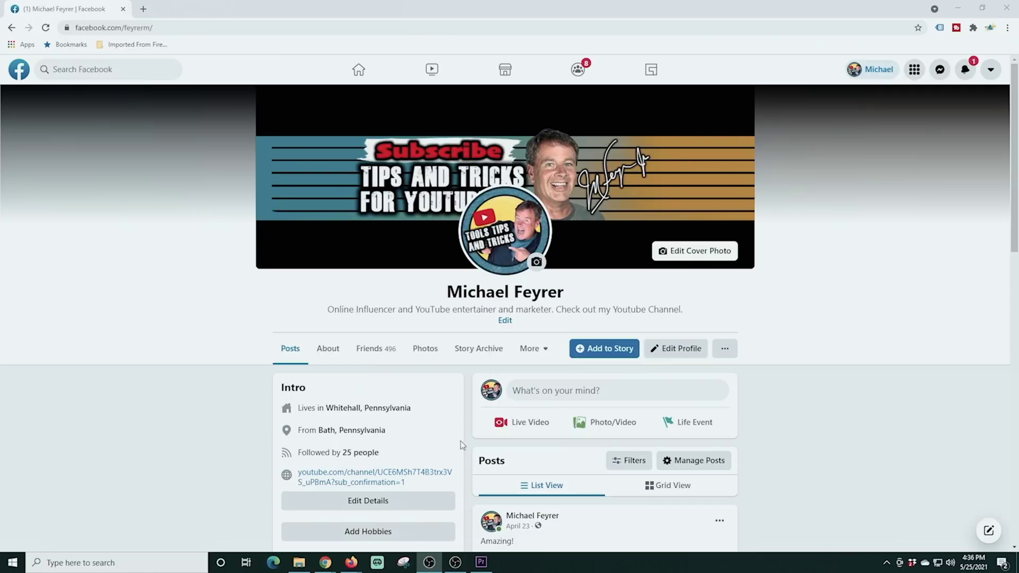
pyautogui.click(529, 425)
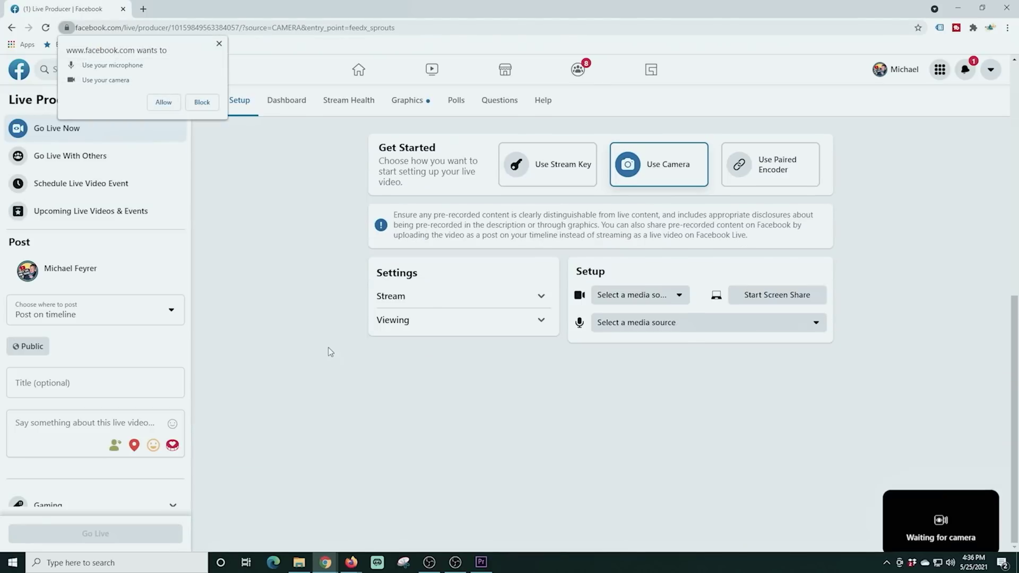
pyautogui.click(552, 169)
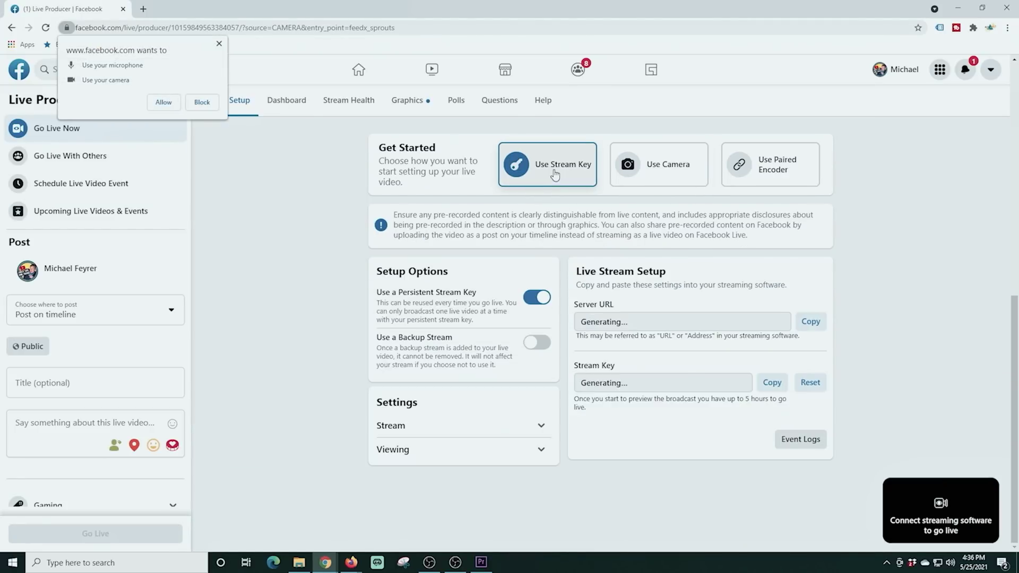
pyautogui.moveTo(738, 321); pyautogui.dragTo(573, 316)
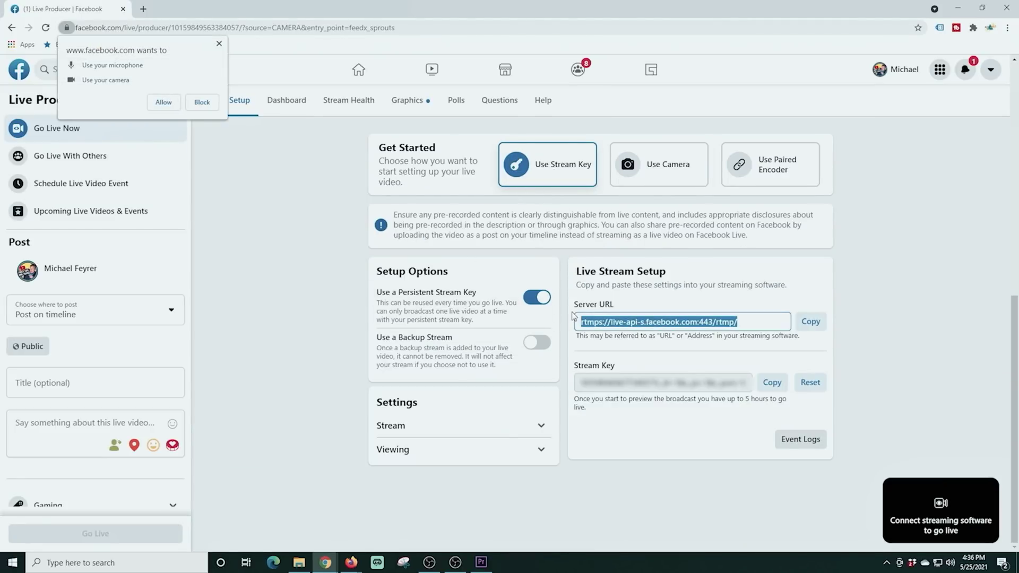
pyautogui.click(457, 561)
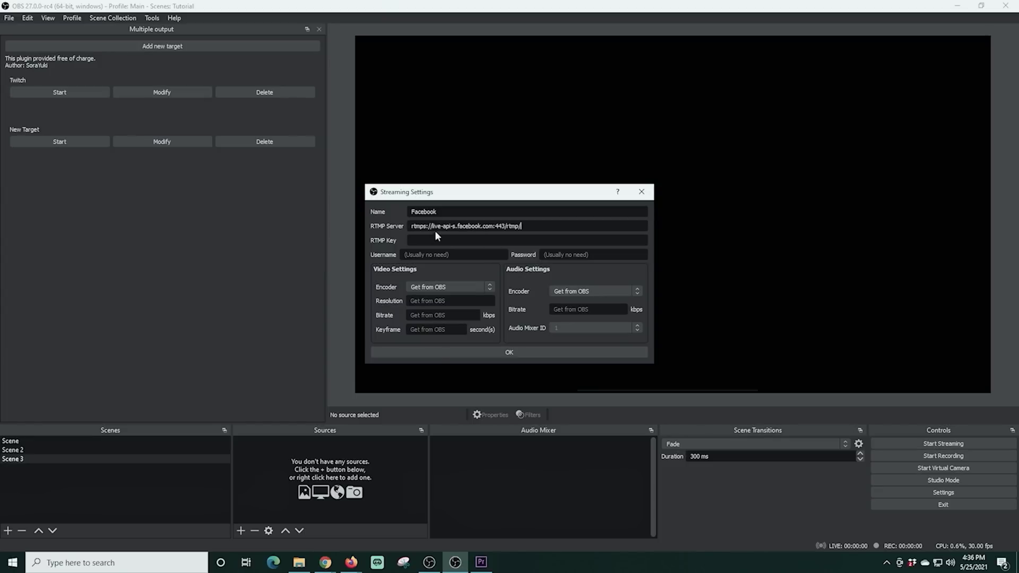
# Copy the Facebook stream key and paste it into the OBS target's RTMP Key.
pyautogui.click(364, 536)
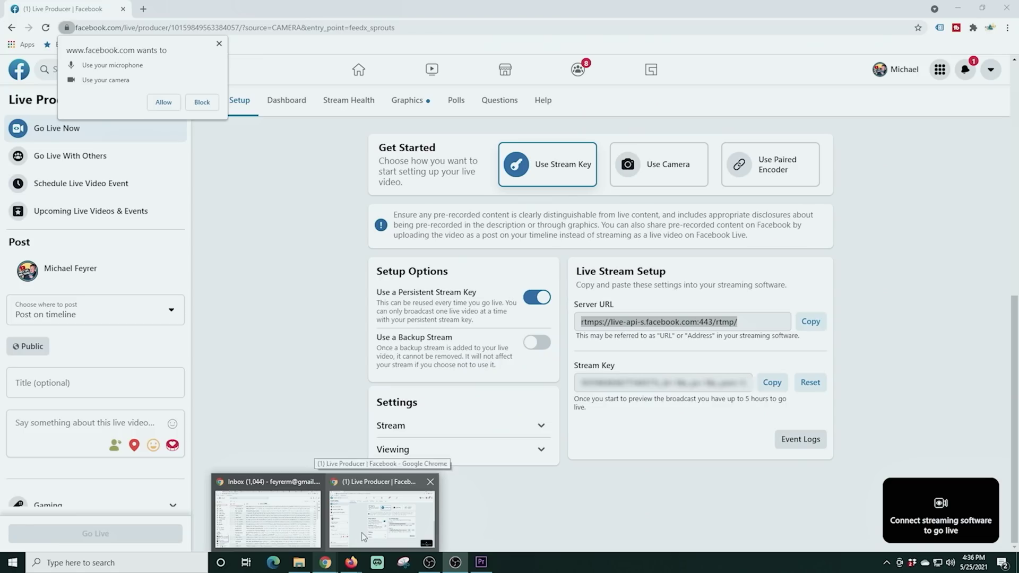
pyautogui.click(772, 382)
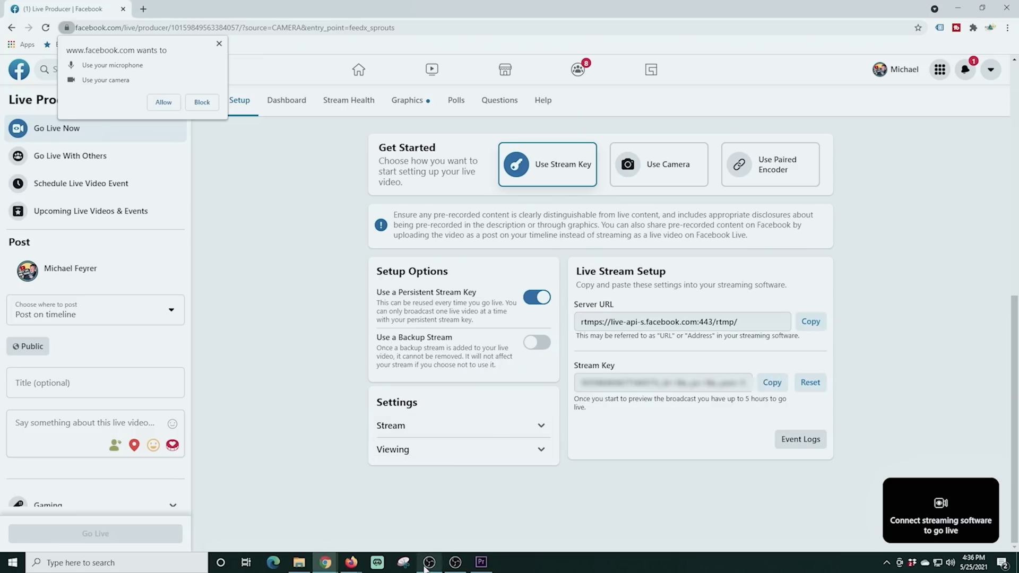
pyautogui.click(455, 563)
pyautogui.hotkey('ctrl', 'v')
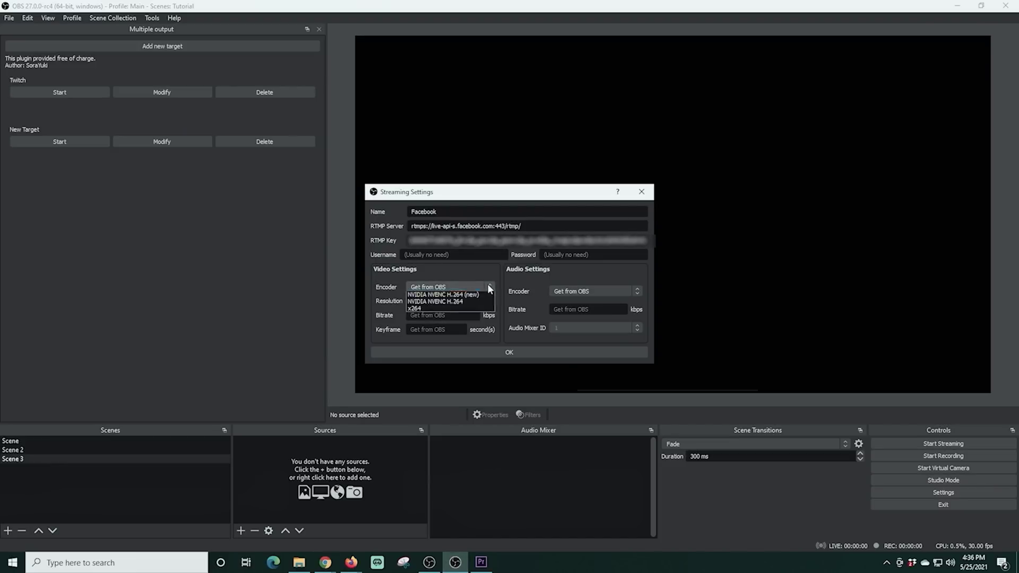
# Try x264 at 720 resolution, then revert Encoder to Get from OBS and save the Facebook target.
pyautogui.click(424, 310)
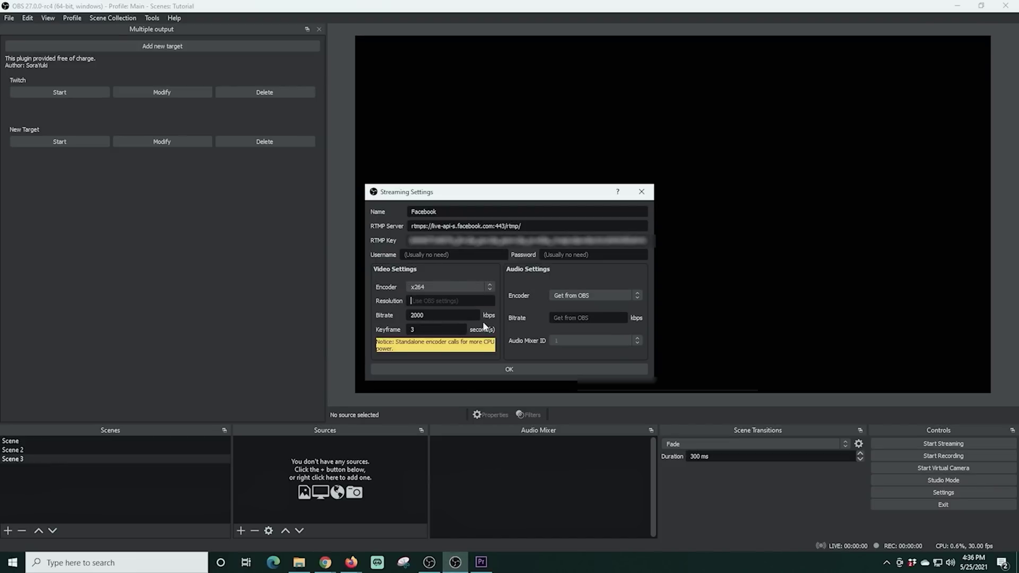
pyautogui.write('720')
pyautogui.click(475, 289)
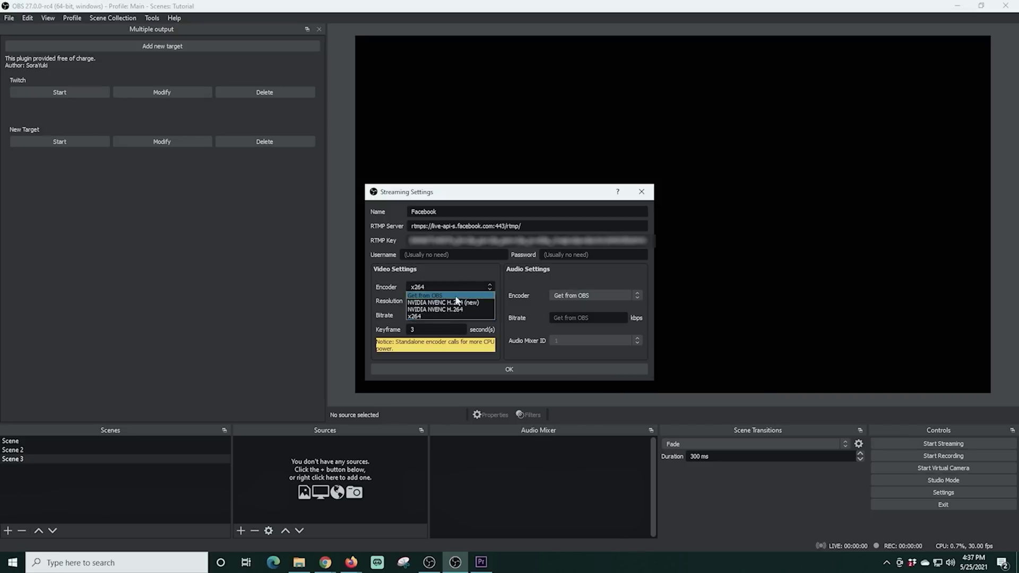
pyautogui.click(463, 315)
pyautogui.click(494, 369)
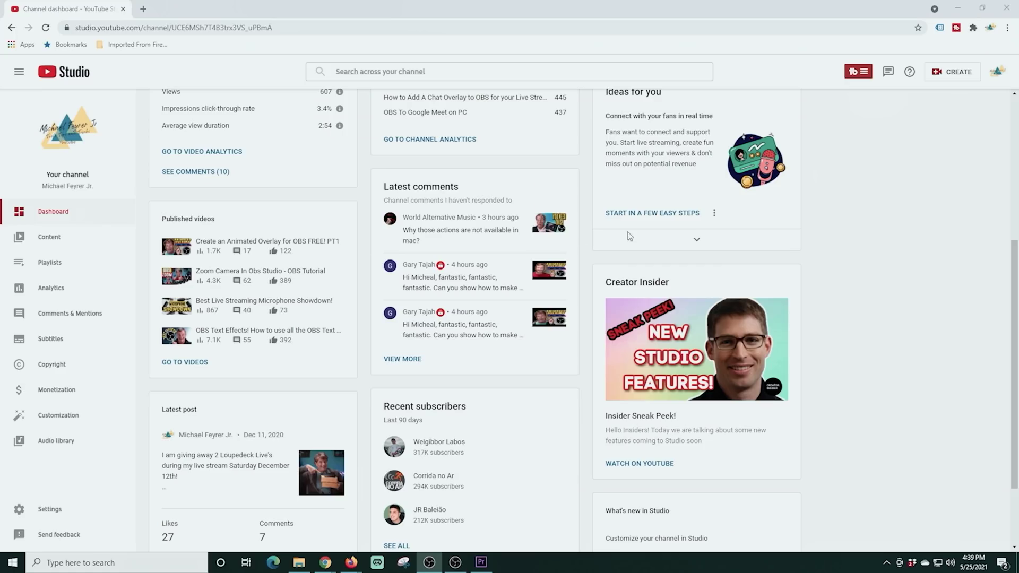
# Choose Go live from YouTube Studio's CREATE menu.
pyautogui.click(951, 71)
pyautogui.click(911, 112)
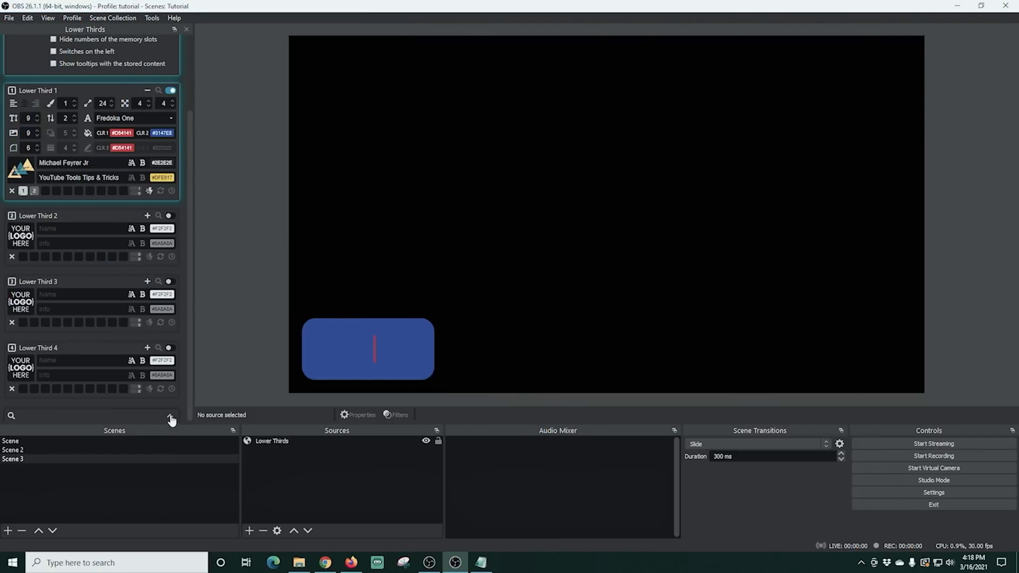
# Toggle the Lower Thirds Appearance options: preview window, memory slot numbers and switch side.
pyautogui.click(170, 416)
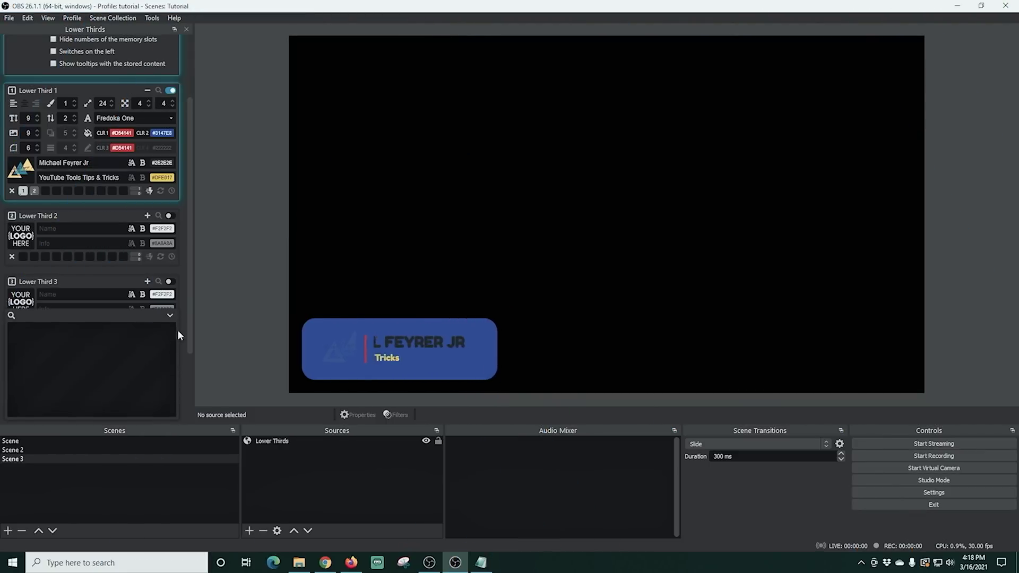
pyautogui.moveTo(190, 328); pyautogui.dragTo(66, 348)
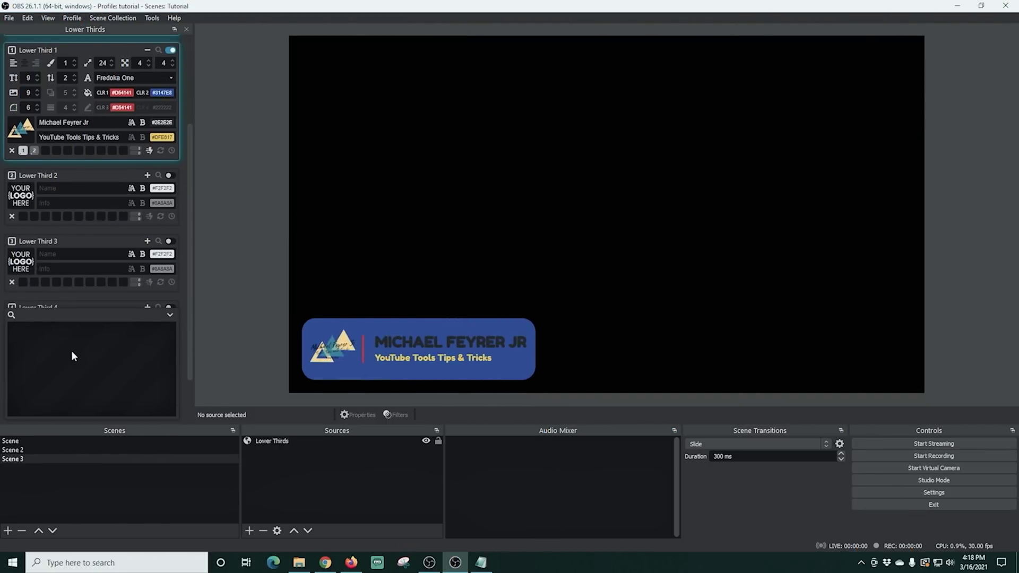
pyautogui.click(171, 316)
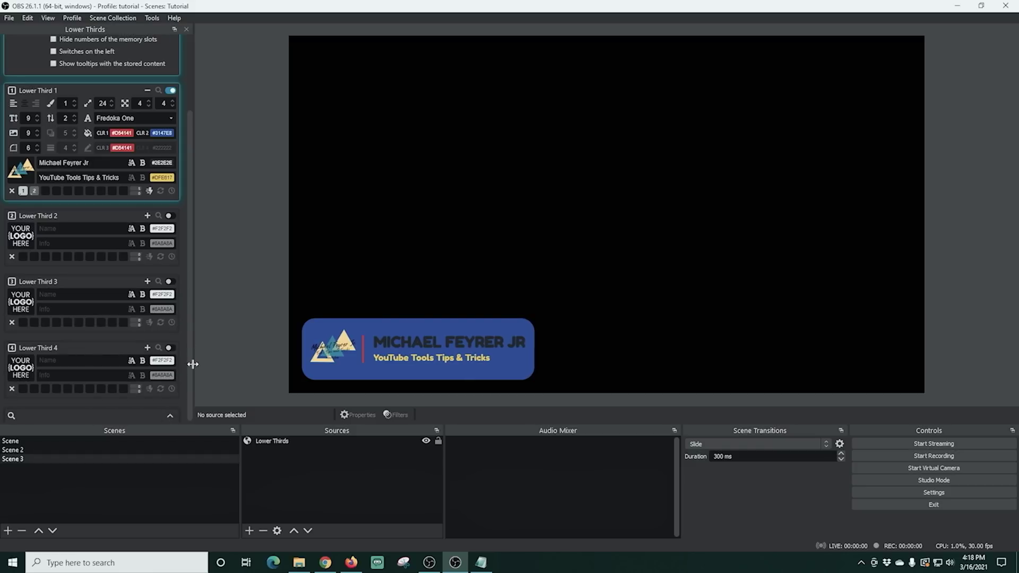
pyautogui.moveTo(190, 364); pyautogui.dragTo(196, 247)
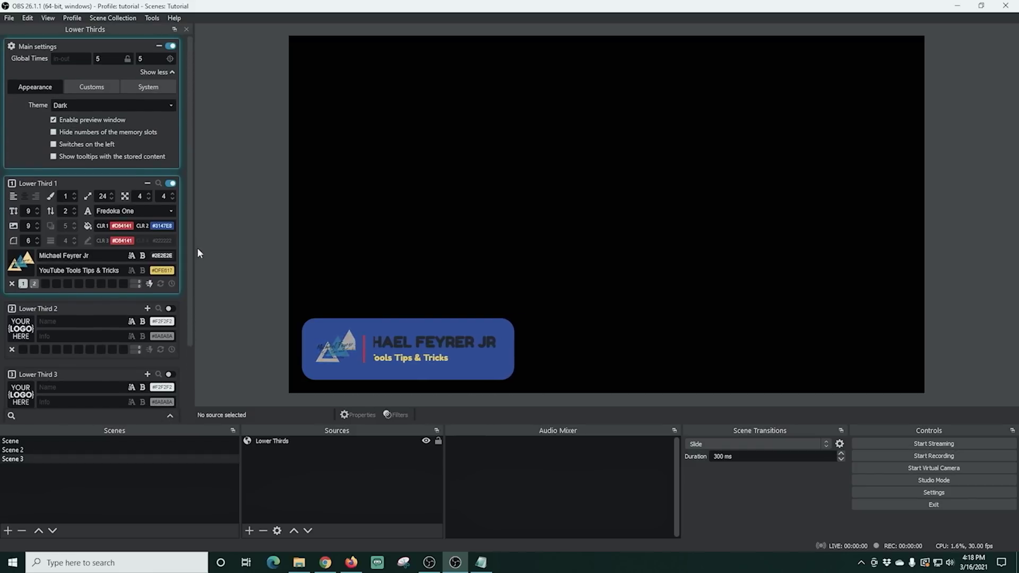
pyautogui.click(53, 120)
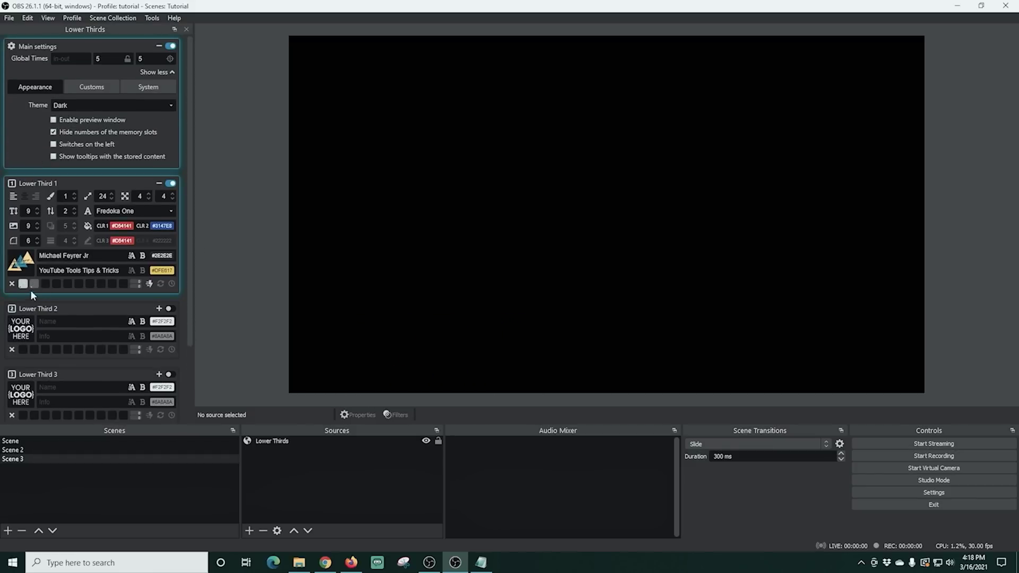
pyautogui.click(54, 132)
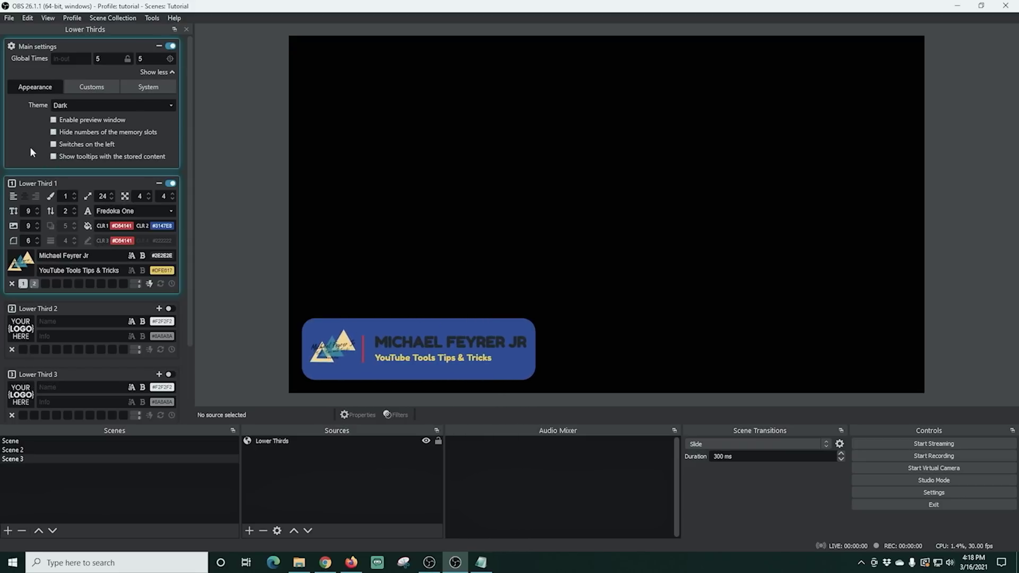
pyautogui.click(53, 144)
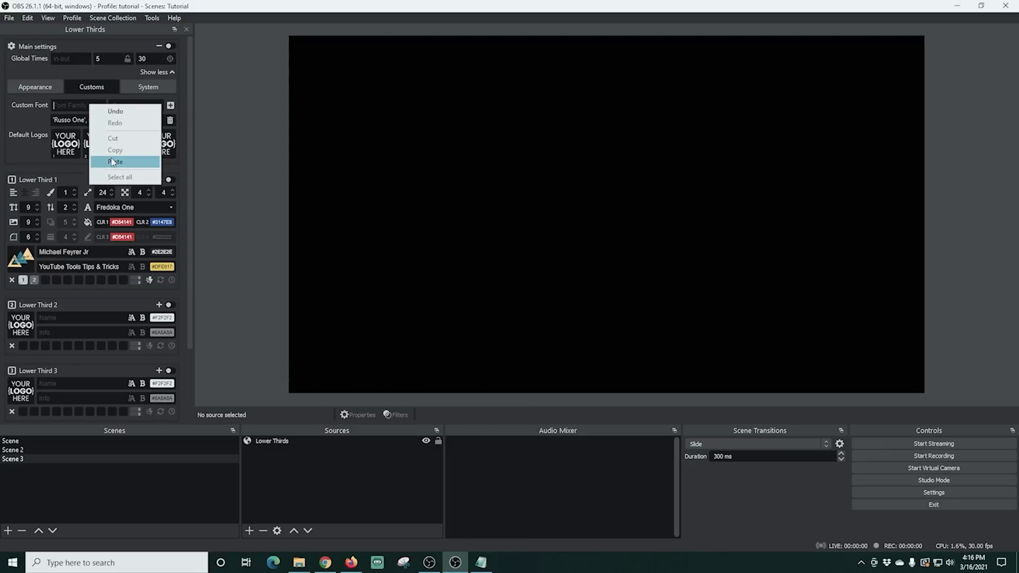
# Copy Fascinate's embed code from Google Fonts for the Lower Thirds custom font field.
pyautogui.click(325, 562)
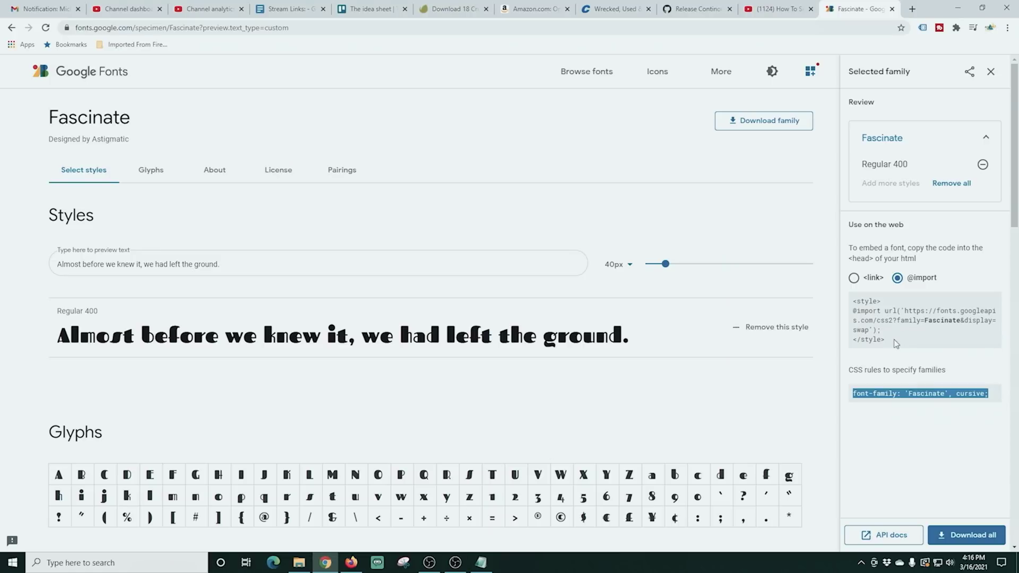
pyautogui.rightClick(847, 304)
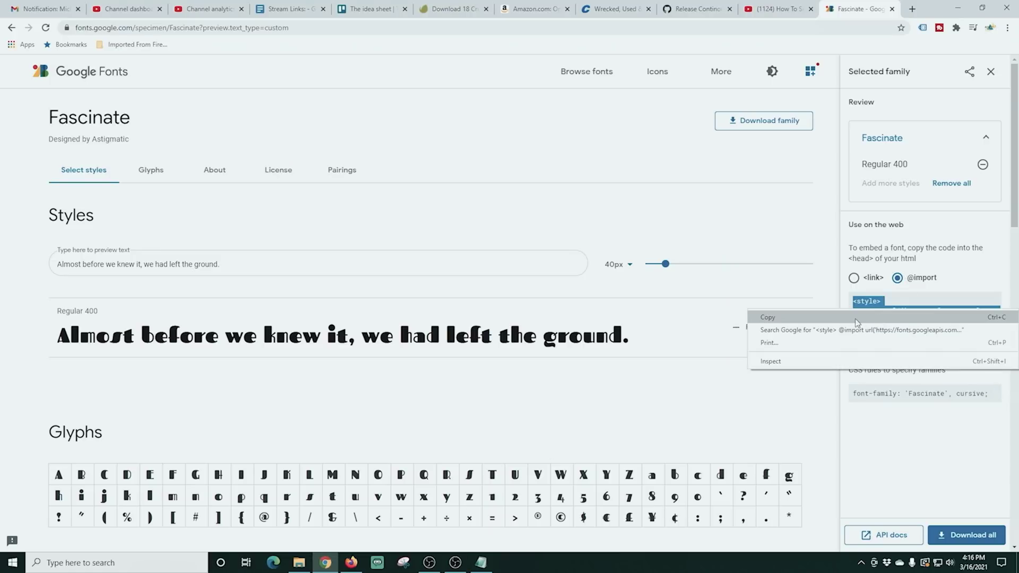
pyautogui.click(843, 320)
pyautogui.click(455, 562)
pyautogui.rightClick(128, 106)
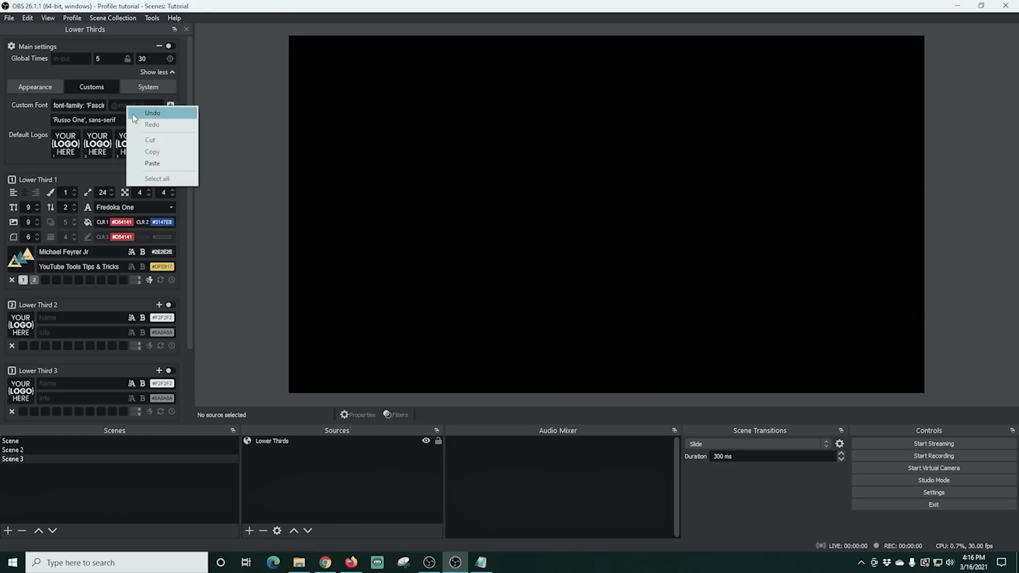
# Paste the Fascinate embed code, add it as a custom font, and apply it to Lower Third 1.
pyautogui.click(155, 164)
pyautogui.click(170, 106)
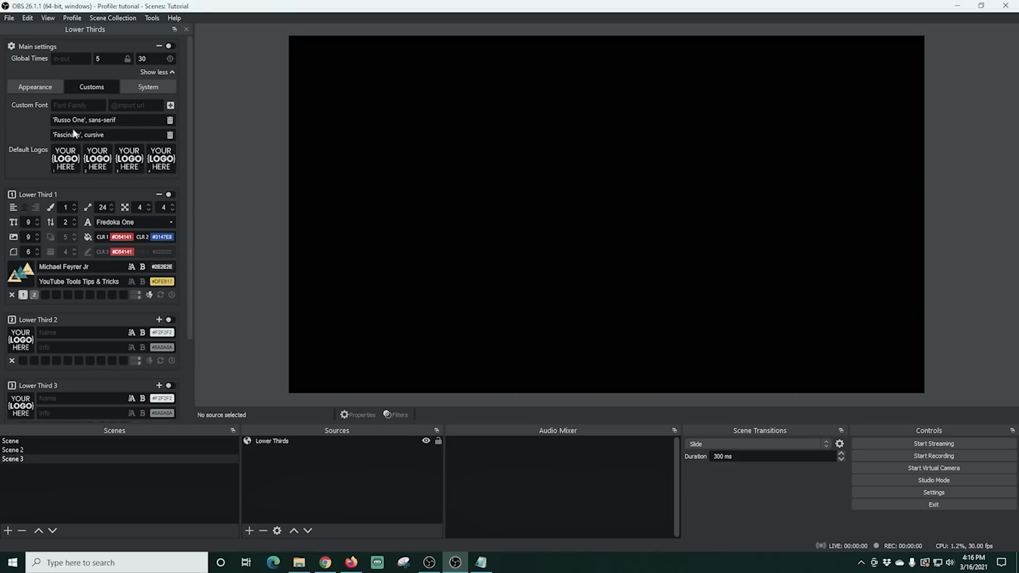
pyautogui.click(172, 223)
pyautogui.click(131, 331)
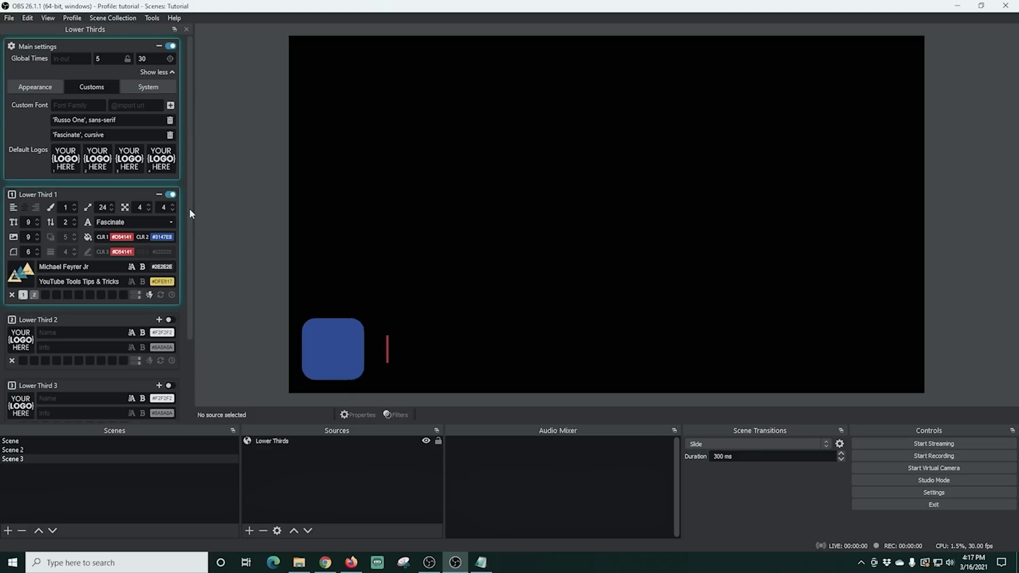
# Try Russo One and Fascinate on Lower Third 1, then restore Fredoka One.
pyautogui.click(165, 227)
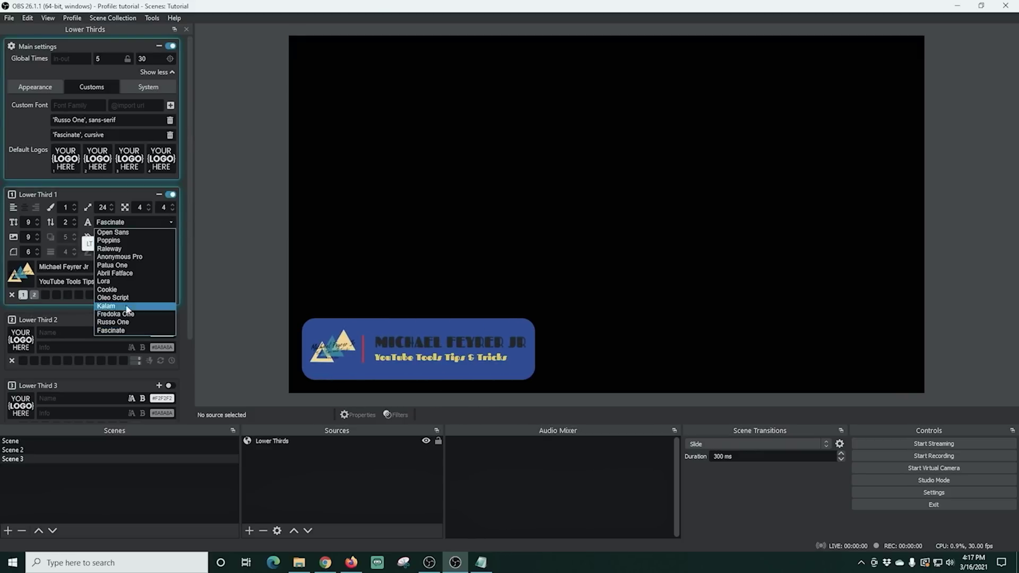
pyautogui.click(123, 321)
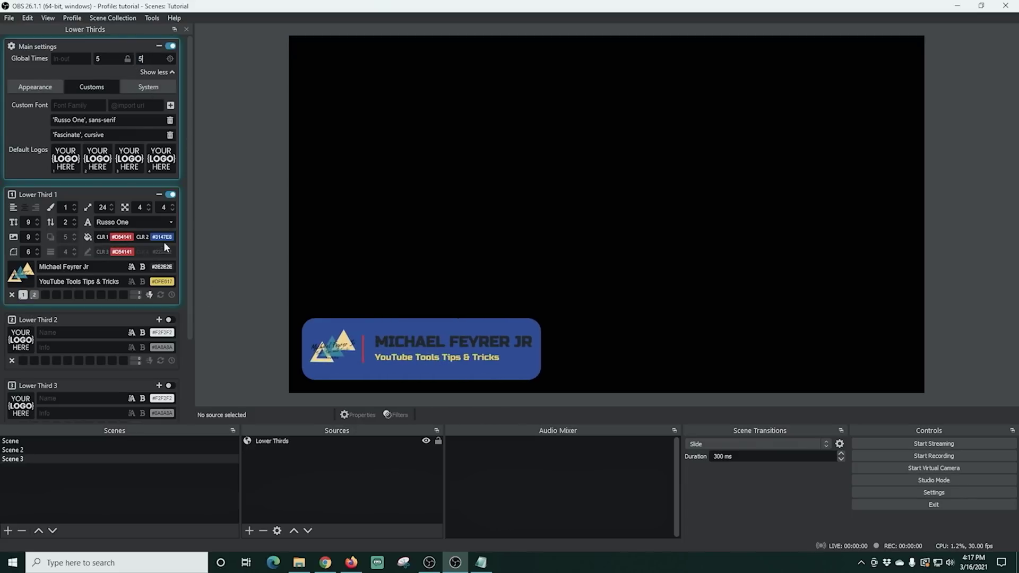
pyautogui.click(171, 223)
pyautogui.click(172, 307)
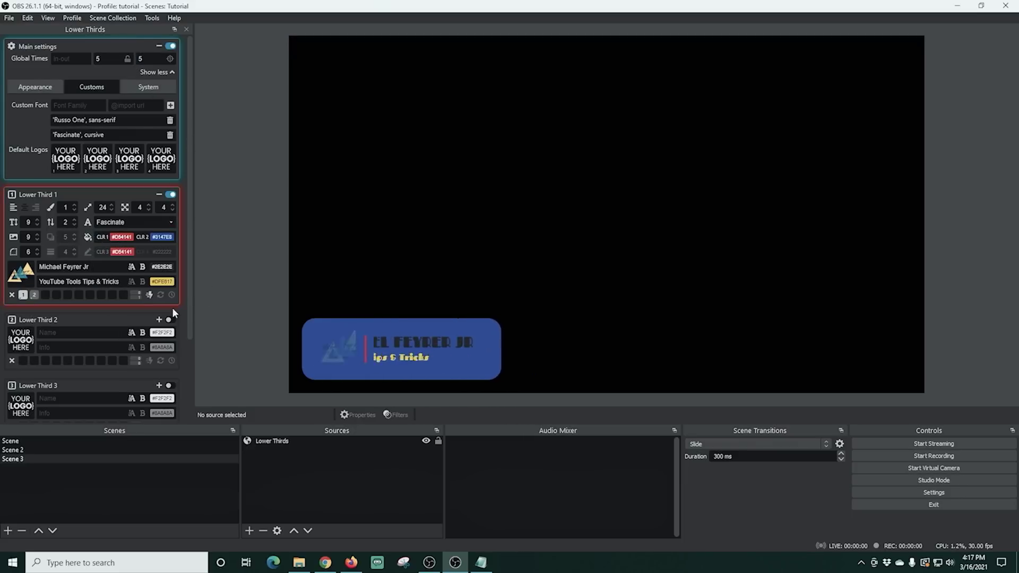
pyautogui.click(170, 222)
pyautogui.click(138, 306)
# Re-expand the main settings, keep the Dark theme, and browse the Lower Third hotkeys list.
pyautogui.scroll(-1, 175, 133)
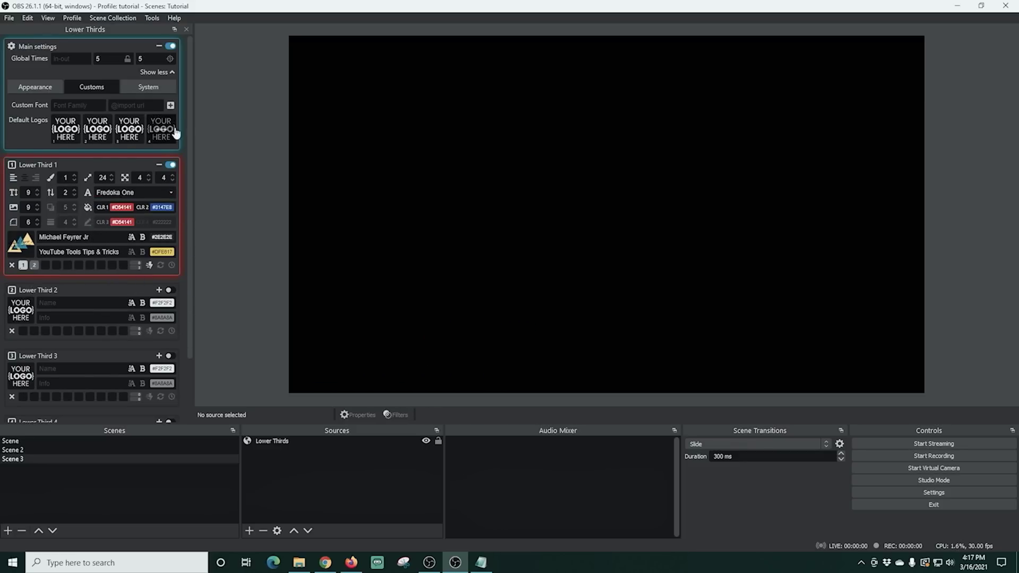
pyautogui.click(173, 74)
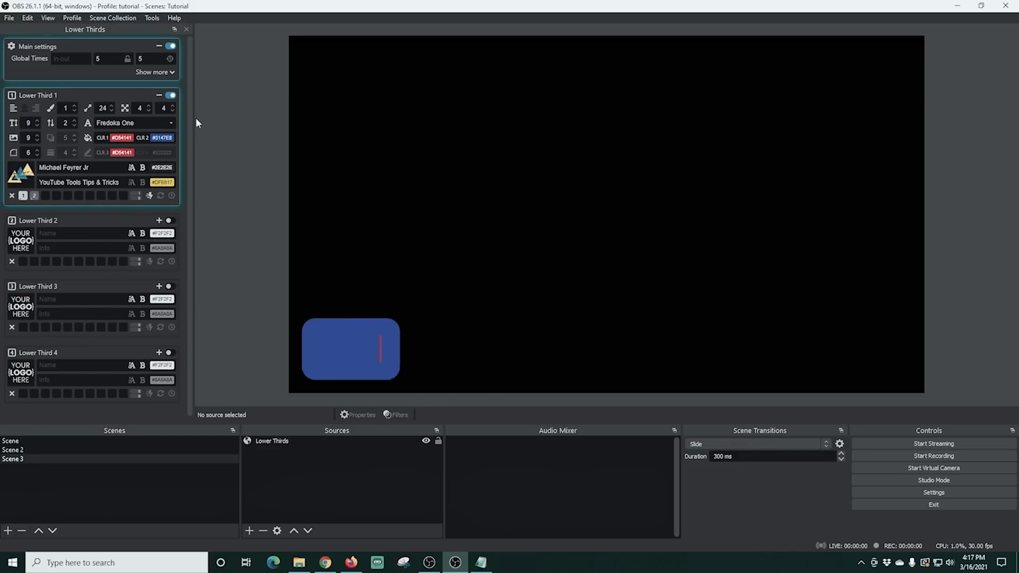
pyautogui.click(170, 71)
pyautogui.click(35, 88)
pyautogui.click(74, 106)
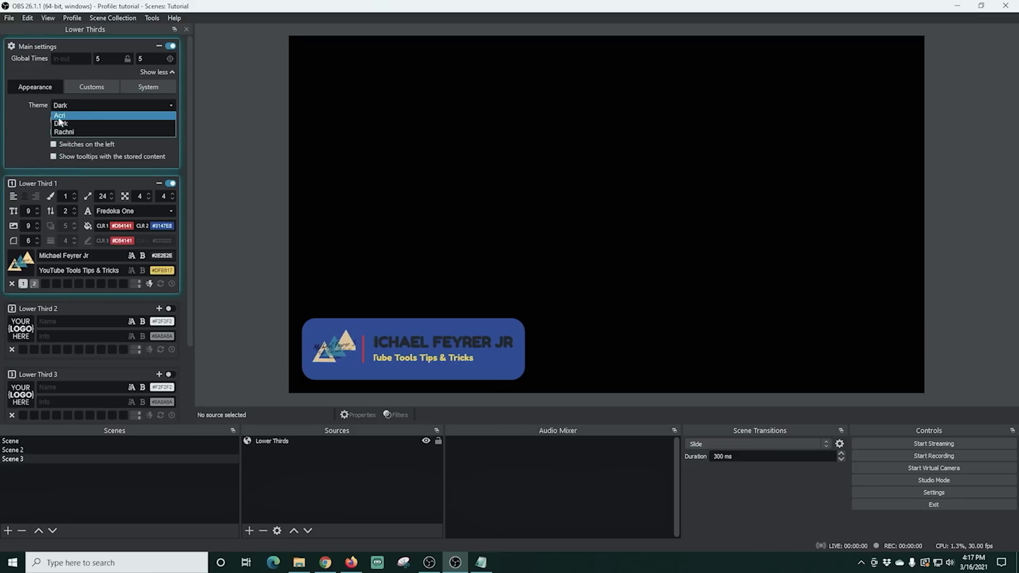
pyautogui.click(27, 129)
pyautogui.scroll(-3, 137, 327)
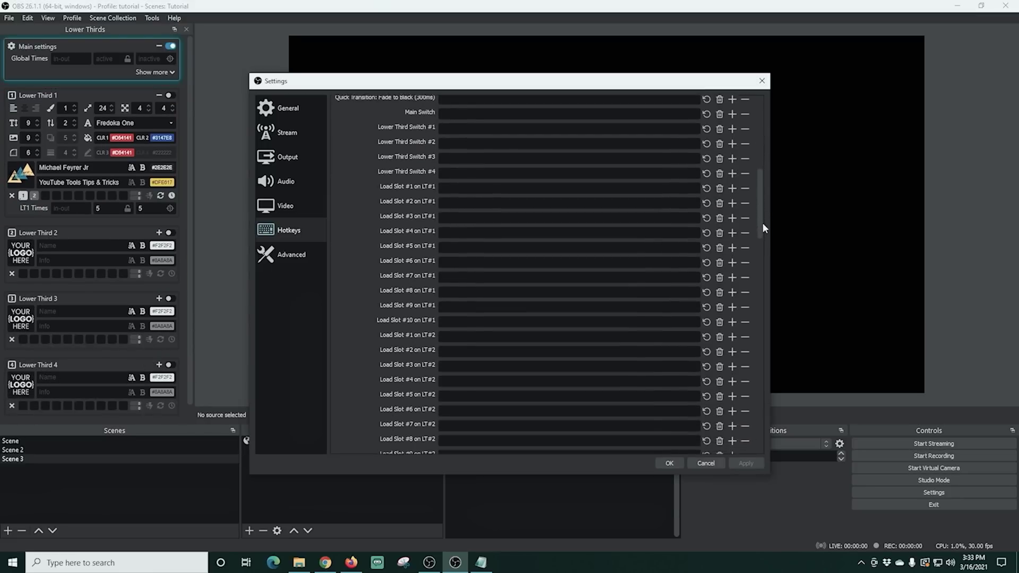
pyautogui.scroll(-1, 763, 228)
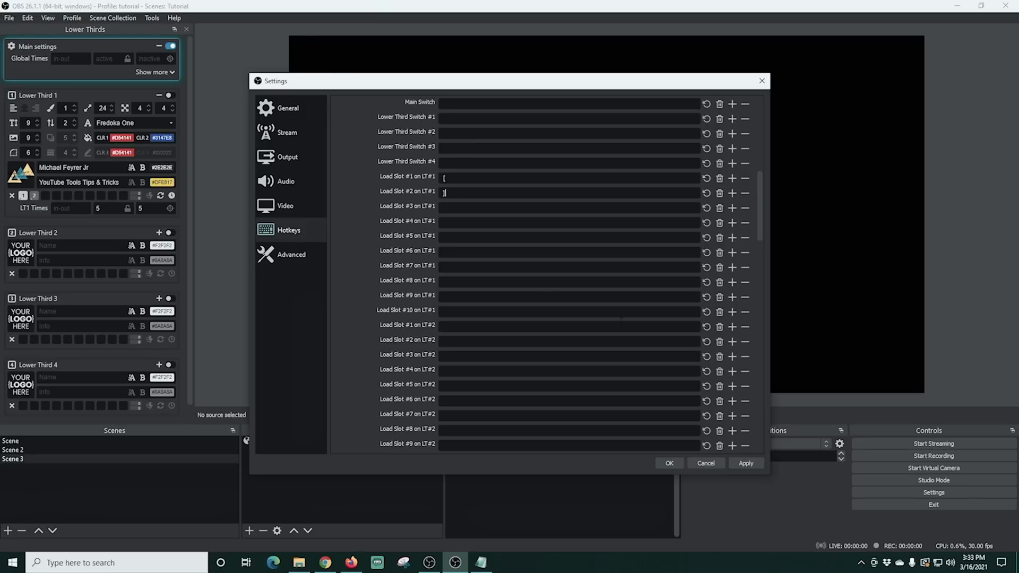
# Close hotkeys and set the Active and Inactive global times to 5 seconds each.
pyautogui.click(668, 463)
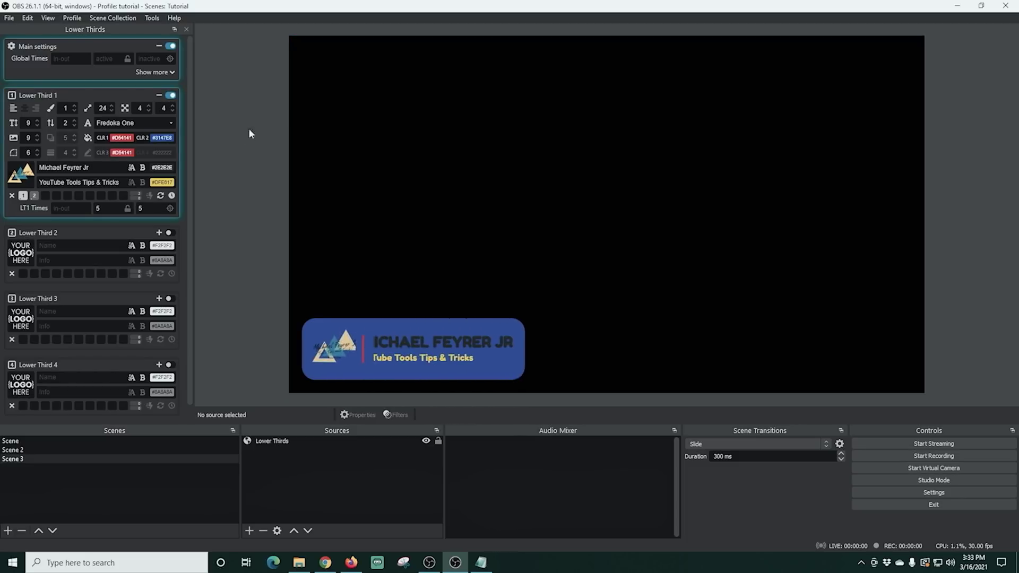
pyautogui.click(171, 196)
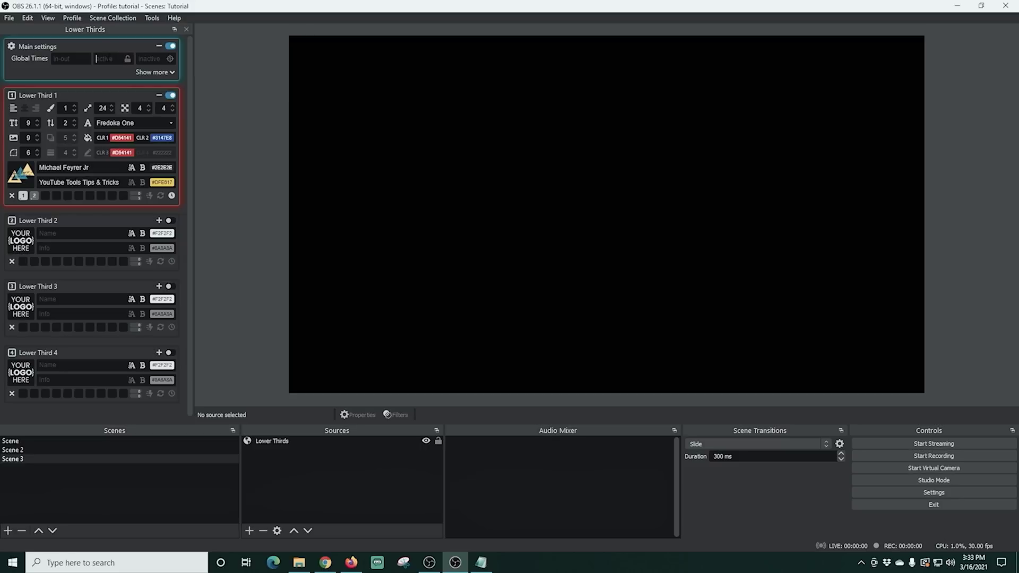
pyautogui.write('5')
pyautogui.press('Tab')
pyautogui.write('5')
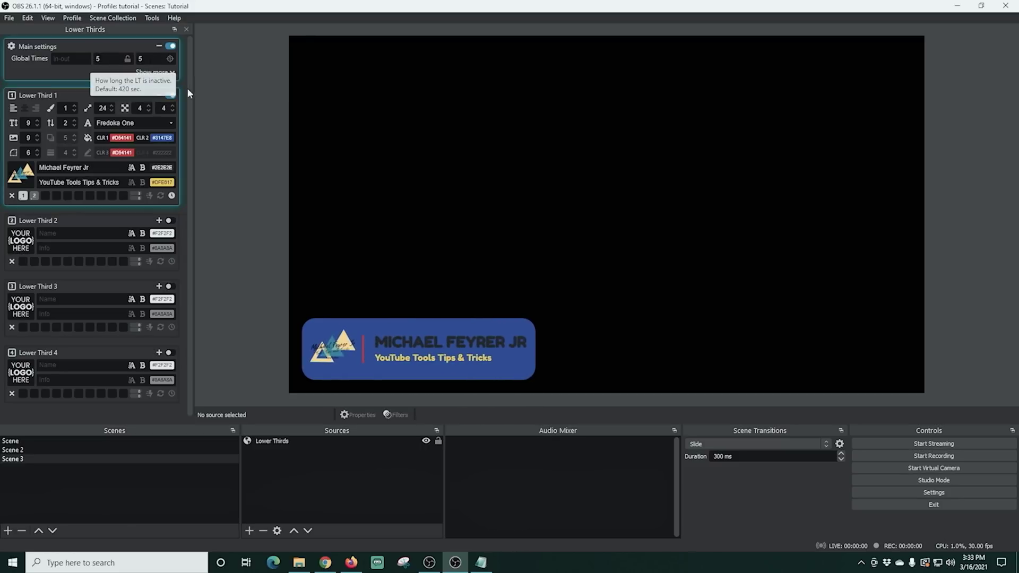
pyautogui.click(171, 195)
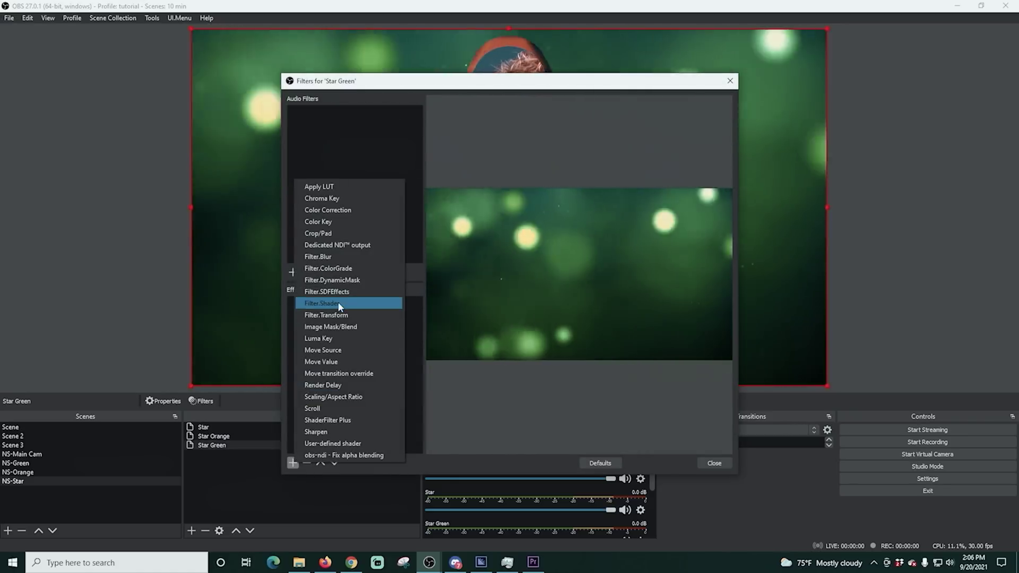
# Create the NS-Spikes scene with a Source Mirror named 'Spikes' of the webcam.
pyautogui.click(337, 302)
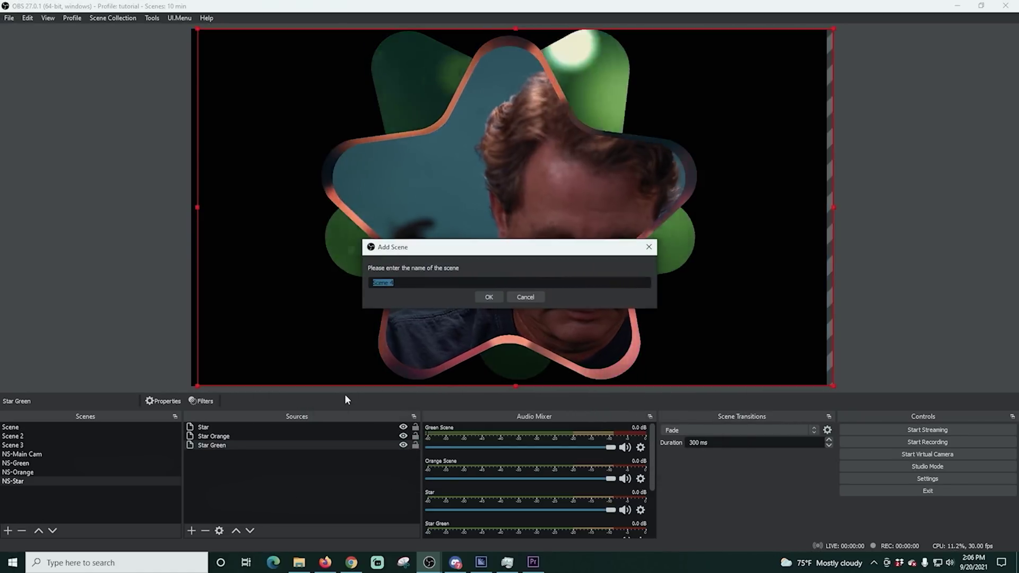
pyautogui.write('pikes')
pyautogui.press('Return')
pyautogui.click(191, 530)
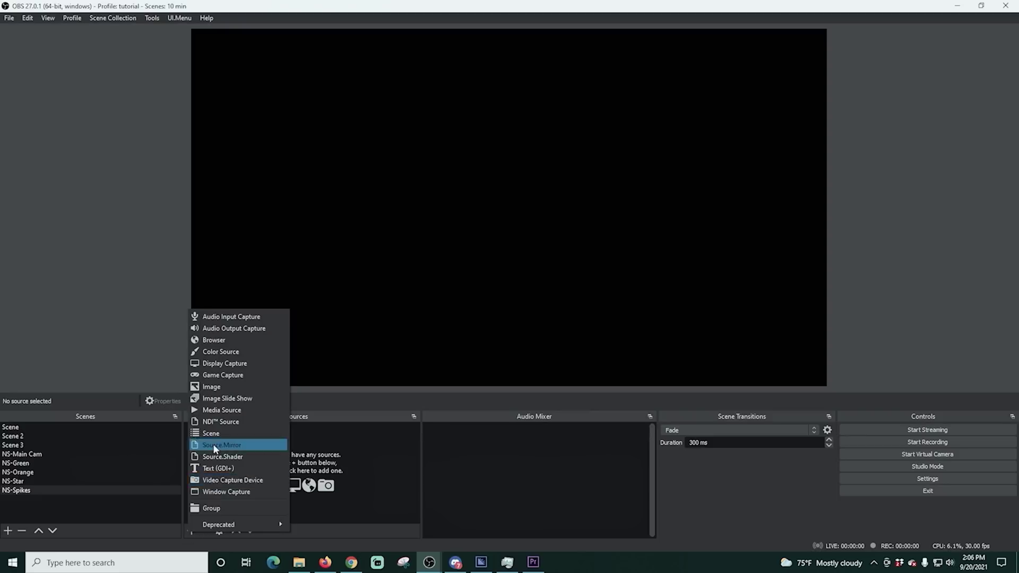
pyautogui.click(228, 443)
pyautogui.write('Spikes')
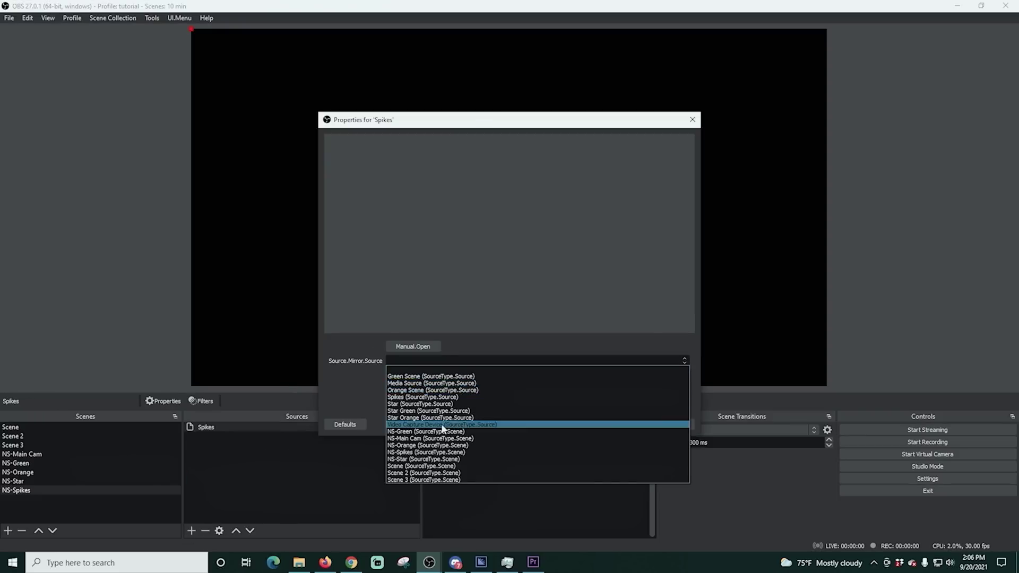
pyautogui.click(626, 424)
pyautogui.click(627, 422)
# Give Spikes an Image Mask/Blend filter using the spike mask image.
pyautogui.rightClick(262, 427)
pyautogui.click(284, 409)
pyautogui.click(292, 463)
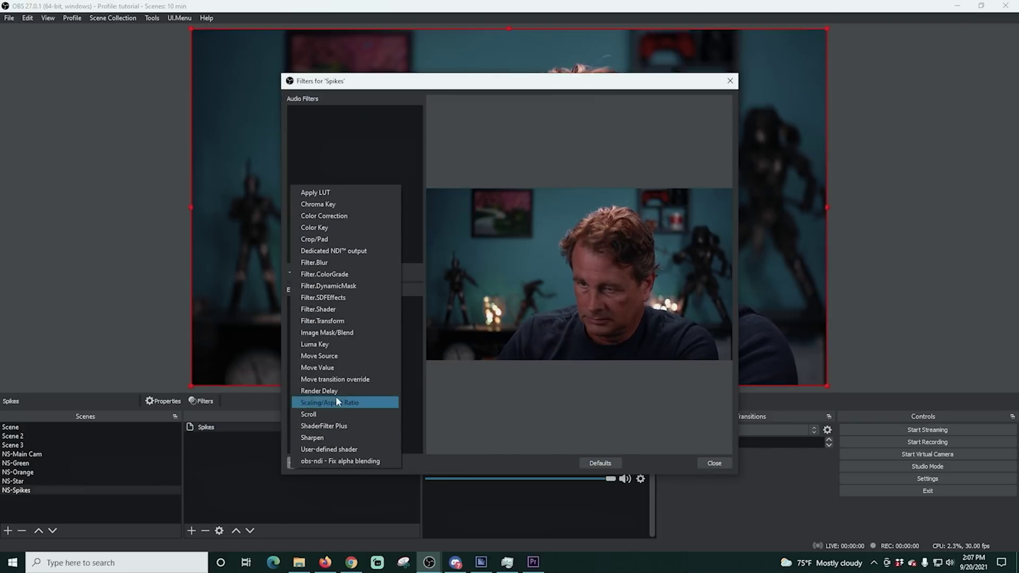
pyautogui.click(328, 353)
pyautogui.click(489, 298)
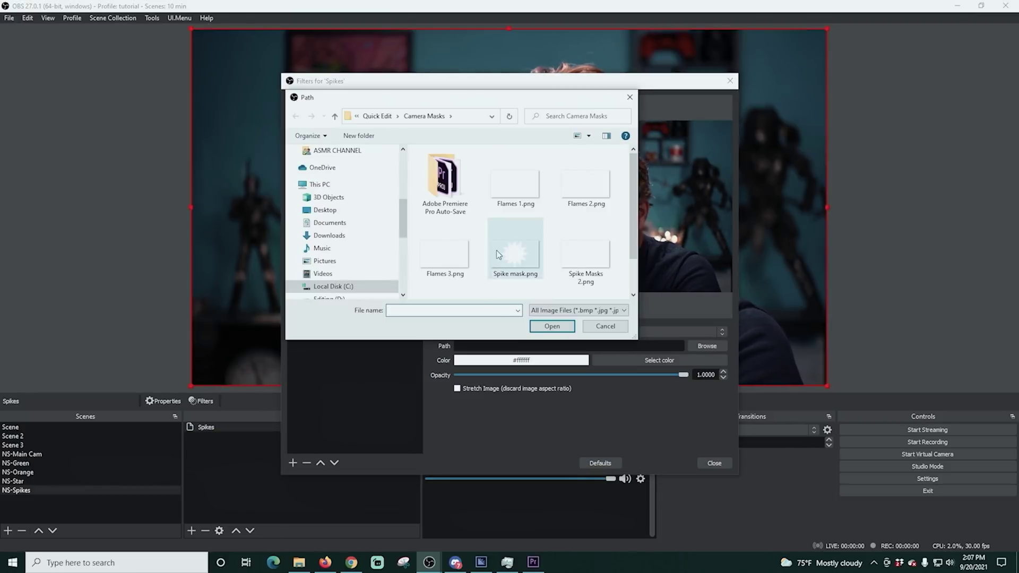
pyautogui.doubleClick(518, 281)
pyautogui.click(714, 462)
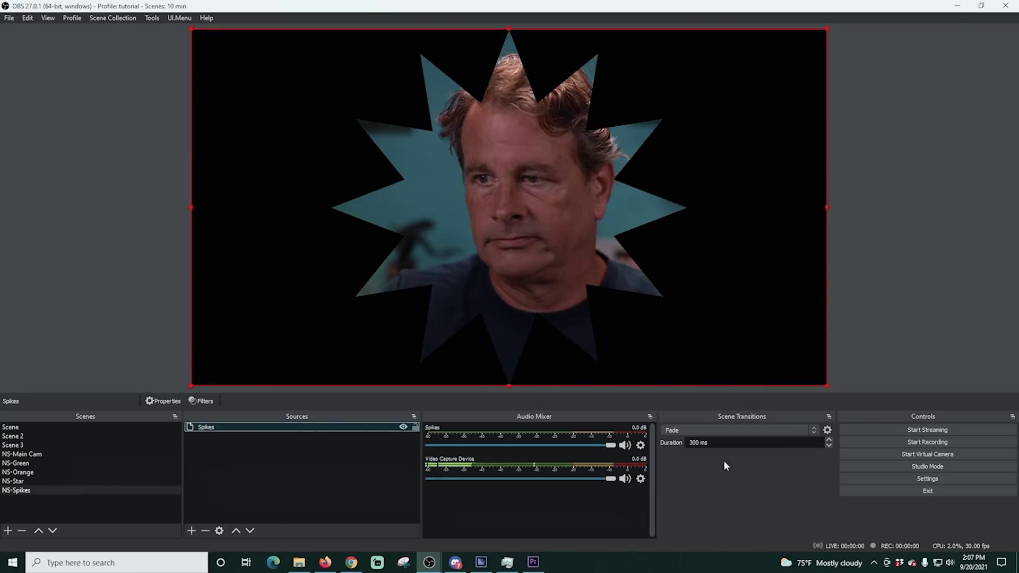
# Add 'Orange Spikes' mirroring Orange Scene below Spikes, masked with Spike Masks 2.png.
pyautogui.click(192, 530)
pyautogui.click(249, 475)
pyautogui.write('Orange Spikes')
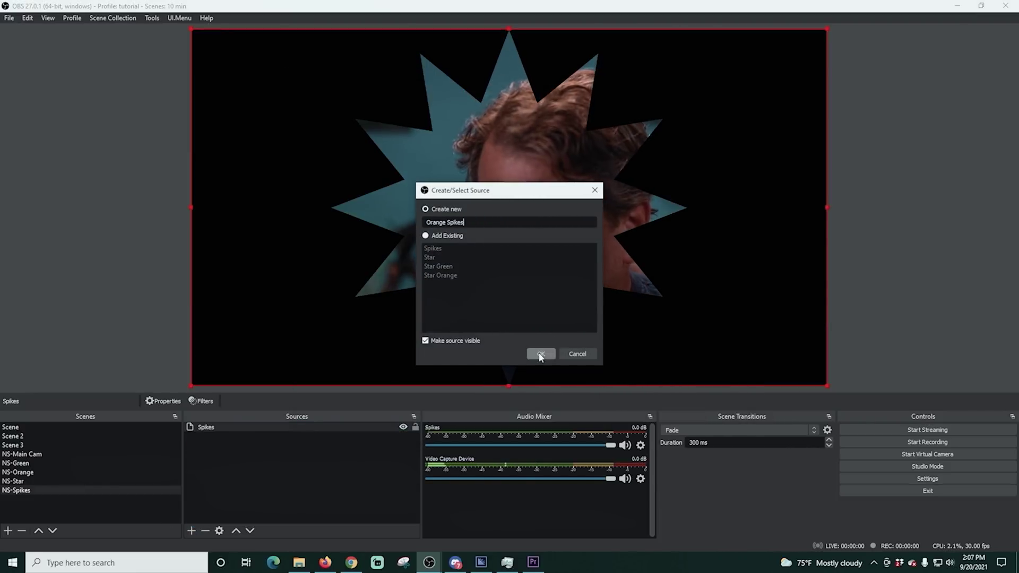
pyautogui.press('Return')
pyautogui.click(442, 358)
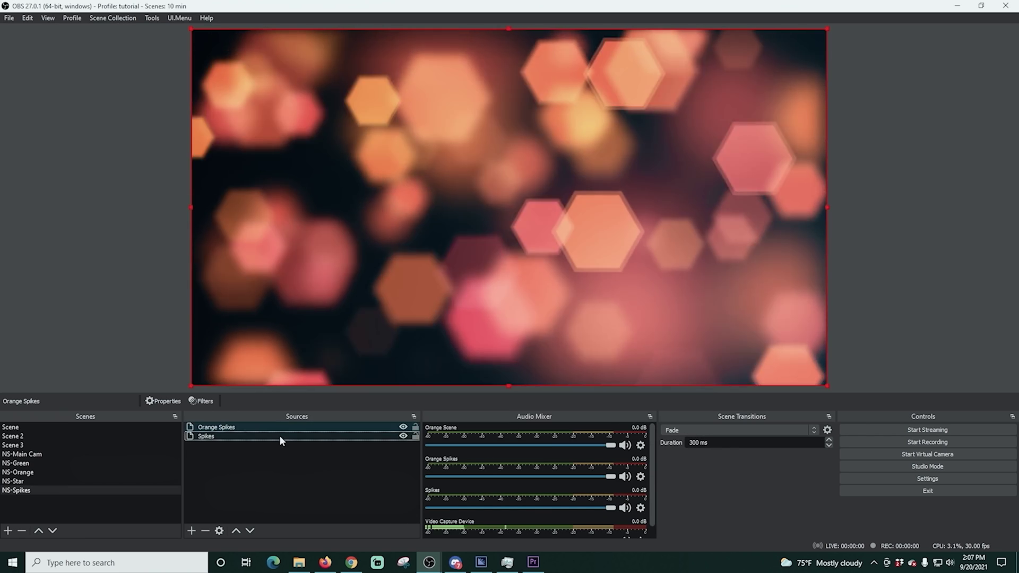
pyautogui.moveTo(279, 435); pyautogui.dragTo(269, 437)
pyautogui.rightClick(269, 437)
pyautogui.click(365, 330)
pyautogui.click(292, 463)
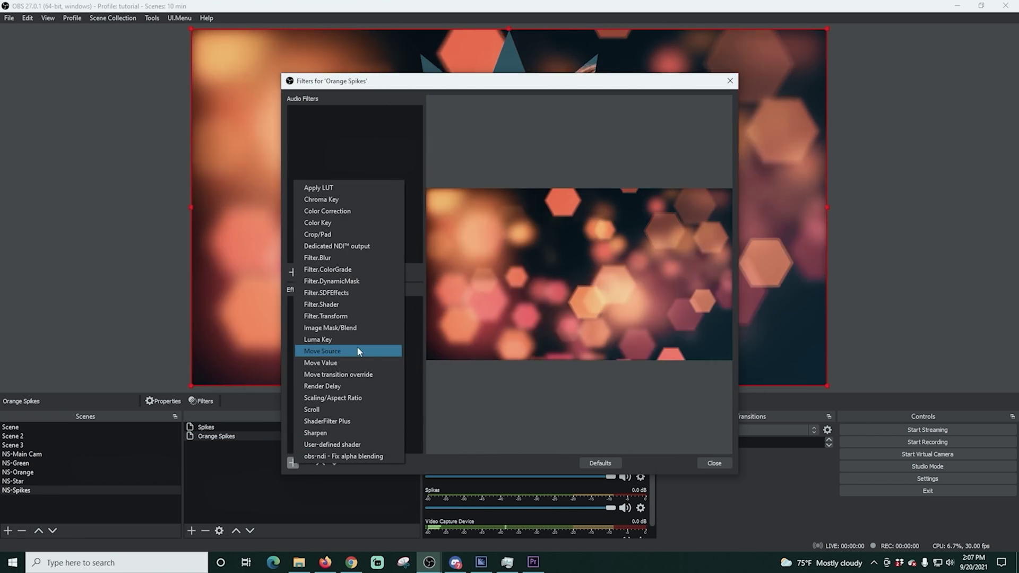
pyautogui.click(357, 346)
pyautogui.click(707, 345)
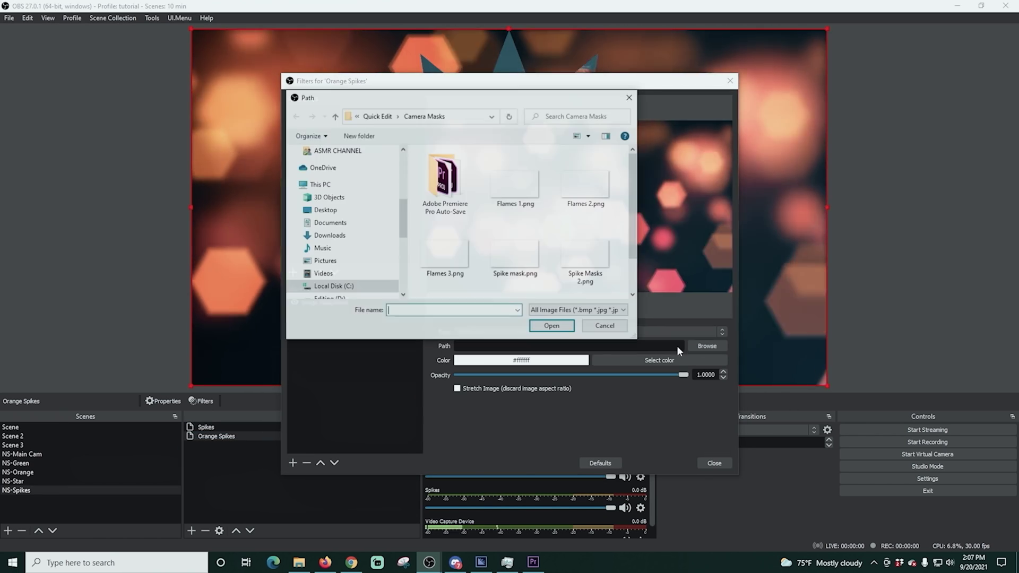
pyautogui.doubleClick(586, 260)
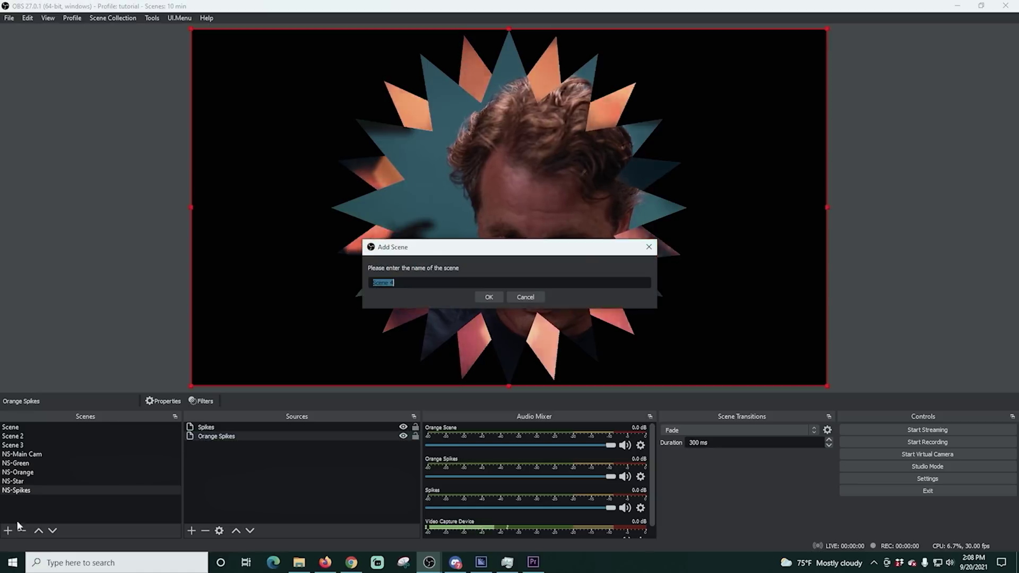
# Create the NS- Flames scene with a Source Mirror named Flames of the webcam.
pyautogui.write('NS- Flames')
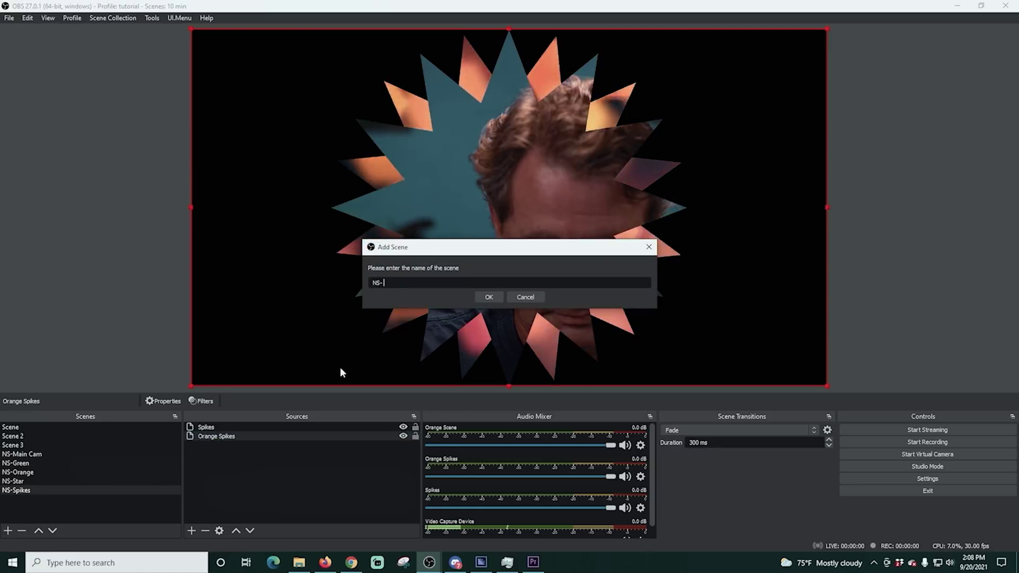
pyautogui.press('Return')
pyautogui.click(194, 526)
pyautogui.click(228, 430)
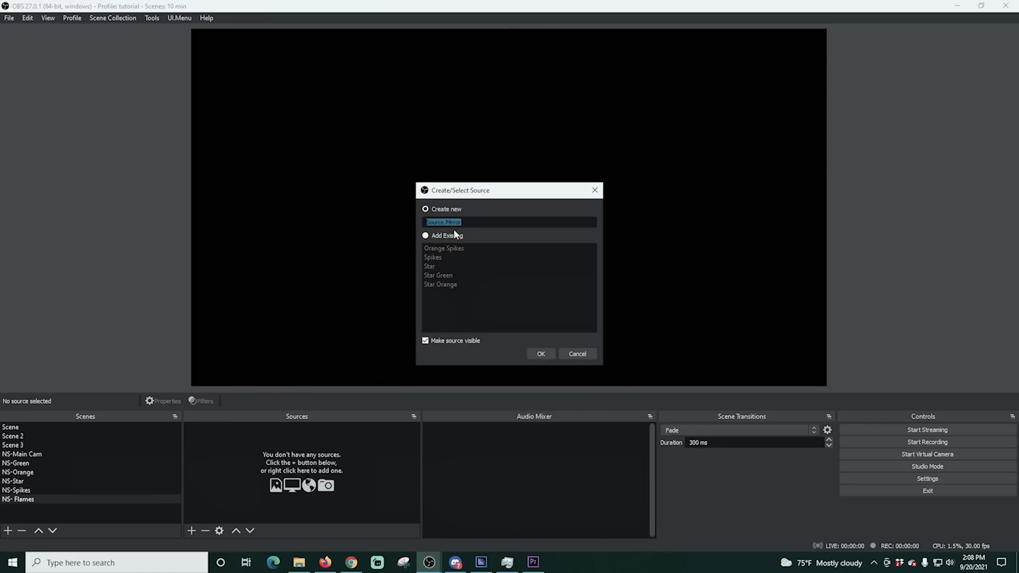
pyautogui.write('Spikes')
pyautogui.hotkey('ctrl', 'a')
pyautogui.write('Flames')
pyautogui.click(540, 354)
pyautogui.click(440, 360)
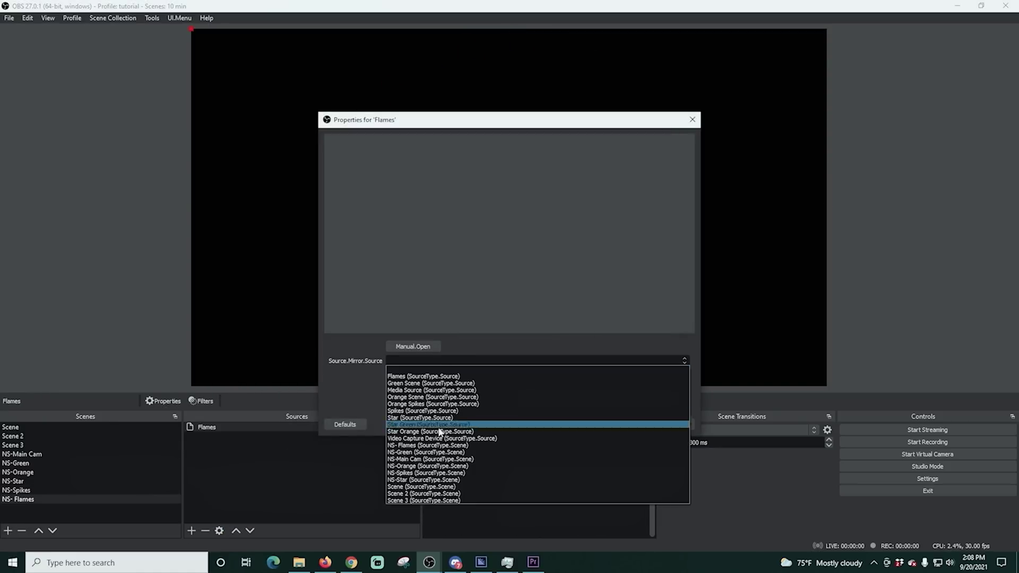
pyautogui.click(485, 434)
pyautogui.press('Return')
# Mask Flames with an Image Mask/Blend filter using the flame mask image.
pyautogui.click(202, 400)
pyautogui.click(292, 462)
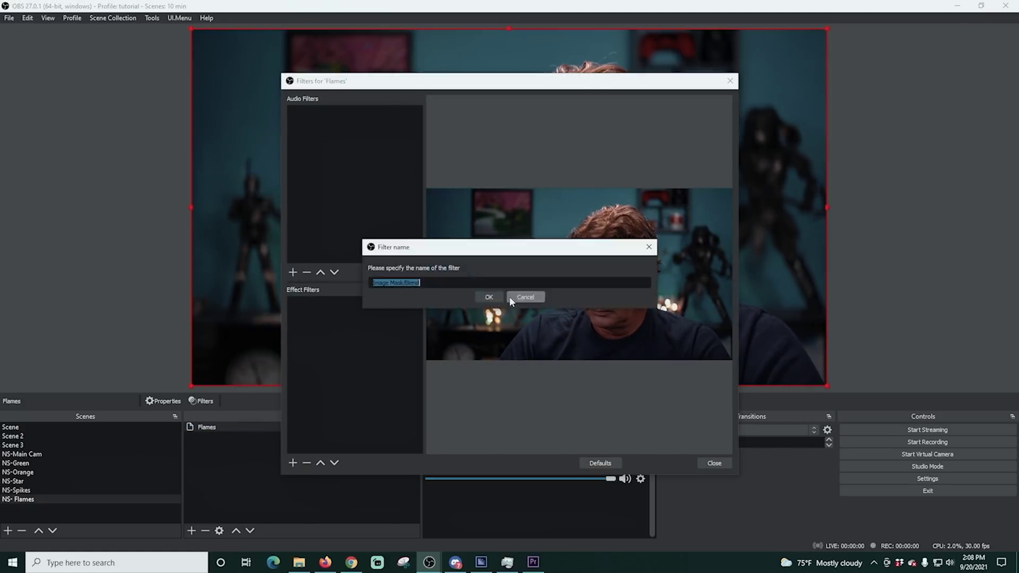
pyautogui.press('Return')
pyautogui.click(706, 346)
pyautogui.click(552, 326)
pyautogui.click(714, 463)
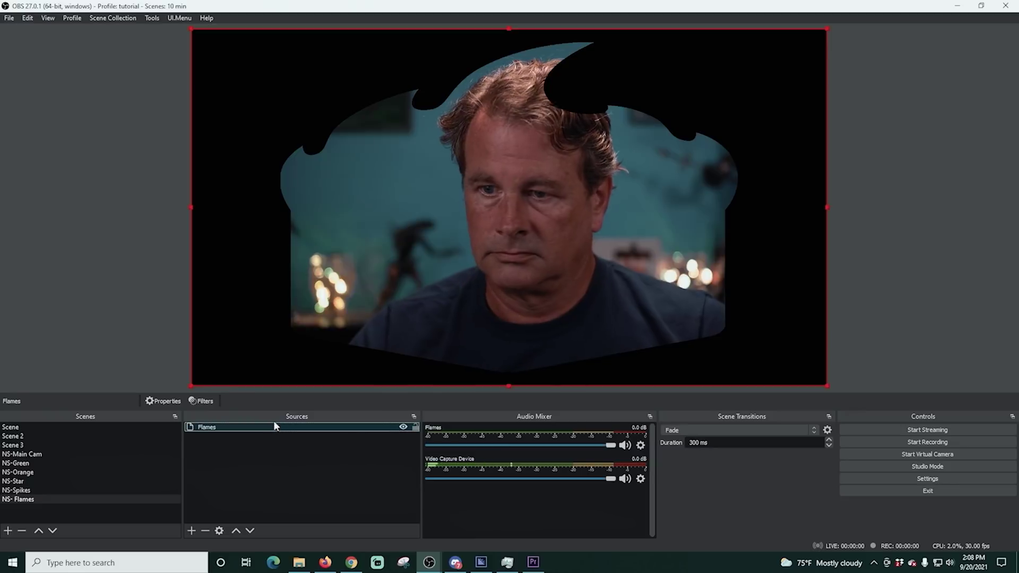
# Add a Flames Orange Source Mirror of the Orange Scene bokeh video.
pyautogui.click(191, 530)
pyautogui.click(233, 445)
pyautogui.write('Flames Orange')
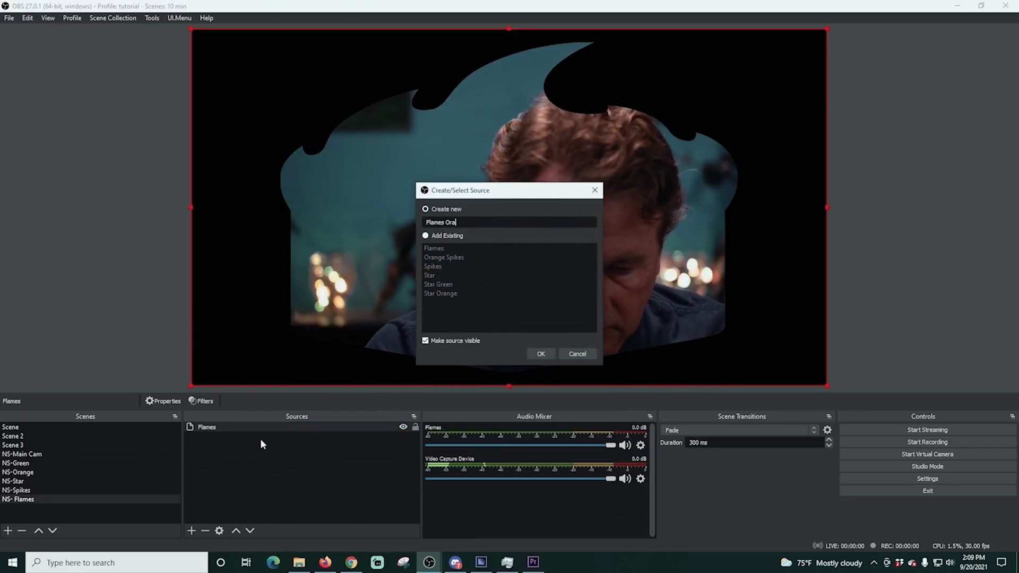
pyautogui.click(541, 353)
pyautogui.click(493, 358)
pyautogui.click(482, 383)
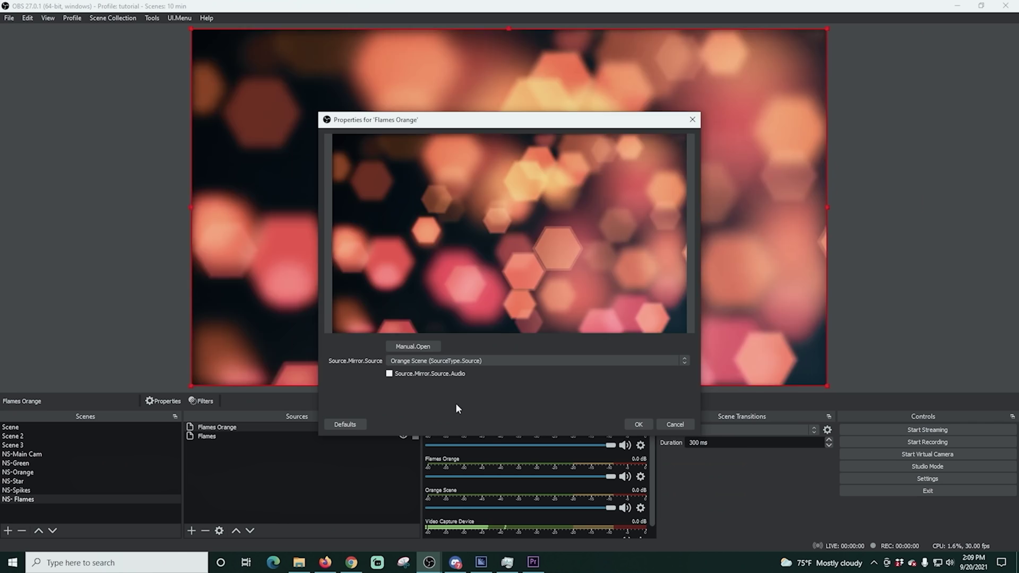
pyautogui.press('Return')
# Place Flames Orange beneath Flames and give it an Image Mask/Blend filter.
pyautogui.moveTo(342, 427); pyautogui.dragTo(325, 437)
pyautogui.rightClick(325, 435)
pyautogui.click(341, 414)
pyautogui.click(292, 463)
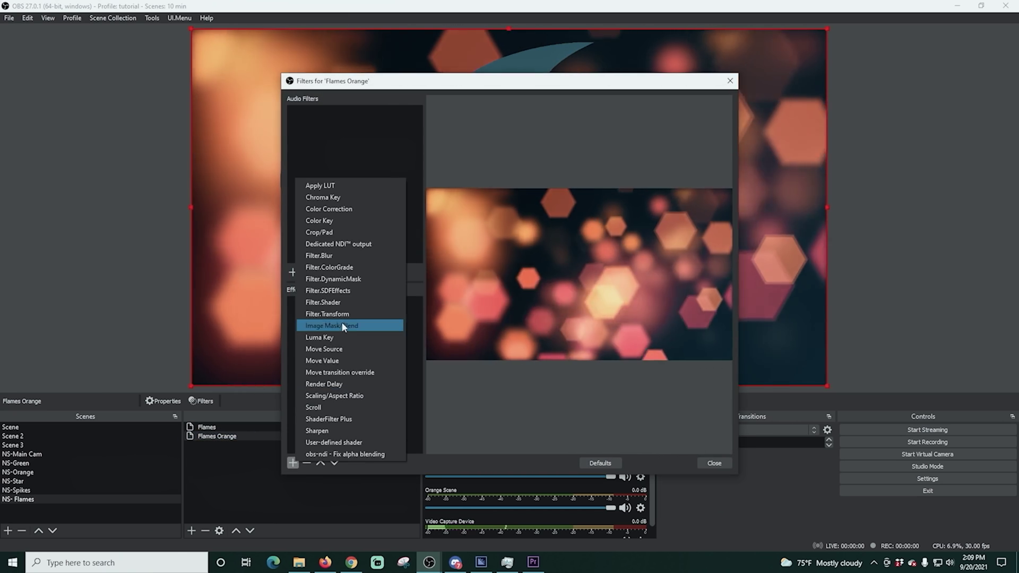
pyautogui.click(342, 322)
pyautogui.press('Return')
pyautogui.click(707, 347)
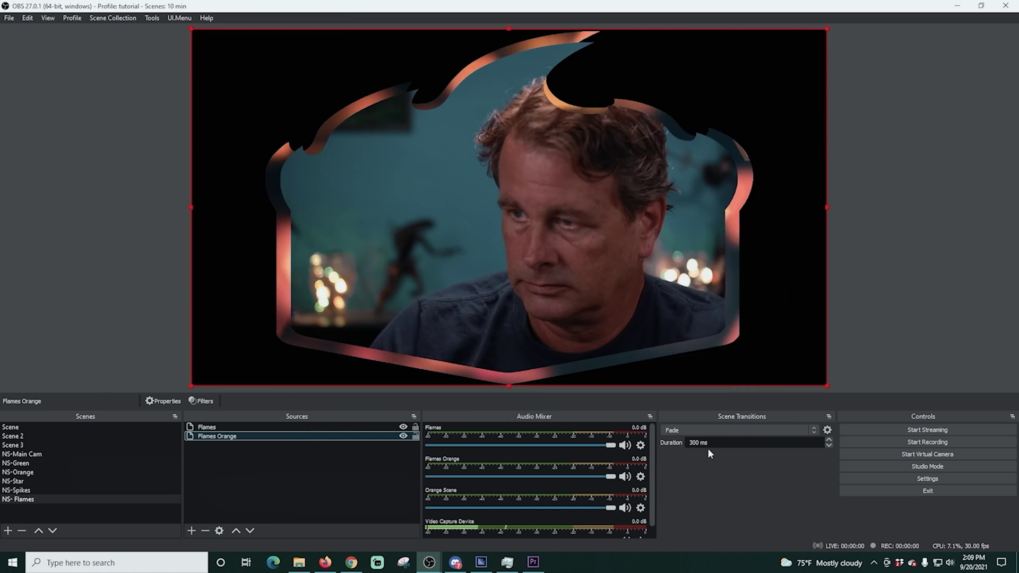
# Add a Flames Green Source Mirror masked with a Flames PNG image.
pyautogui.click(192, 530)
pyautogui.click(223, 443)
pyautogui.write('Flames Green')
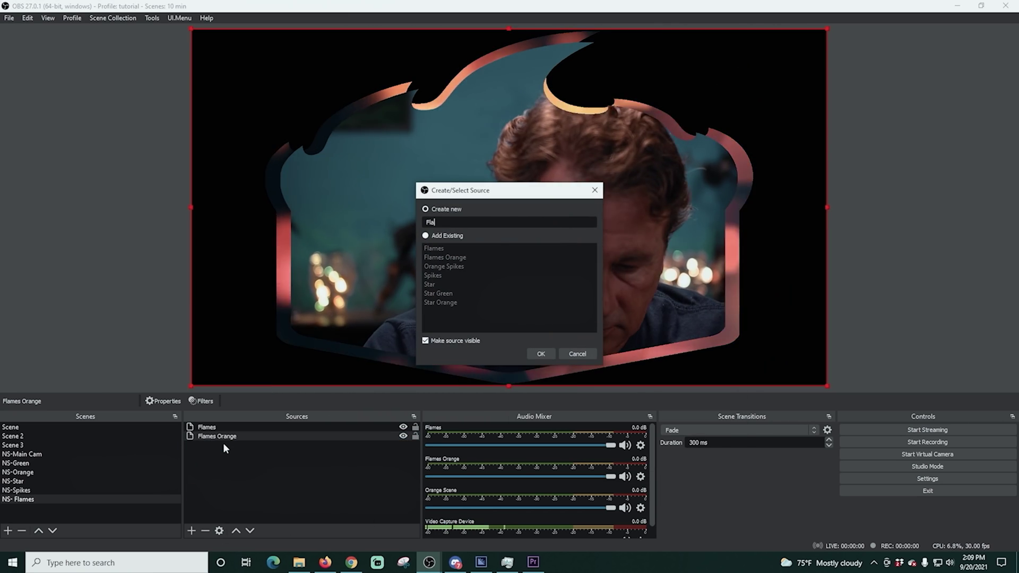
pyautogui.click(539, 351)
pyautogui.click(456, 361)
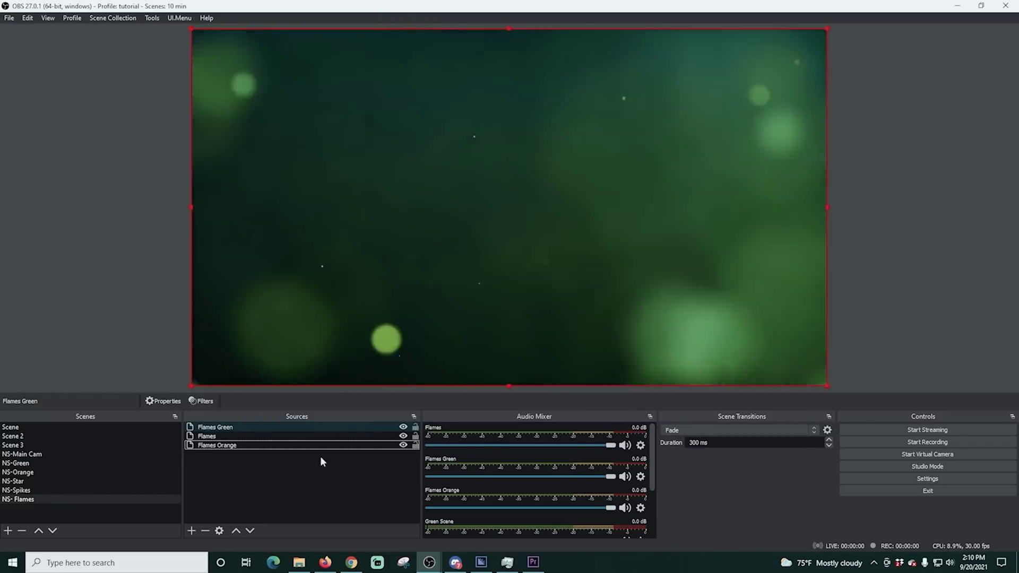
pyautogui.rightClick(218, 445)
pyautogui.click(239, 416)
pyautogui.click(292, 463)
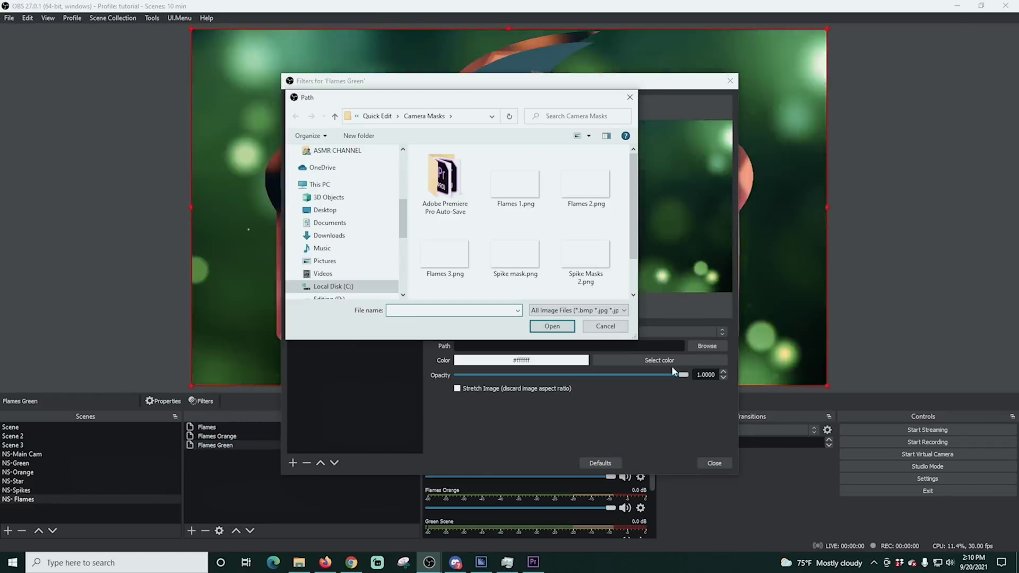
pyautogui.click(552, 325)
pyautogui.click(714, 463)
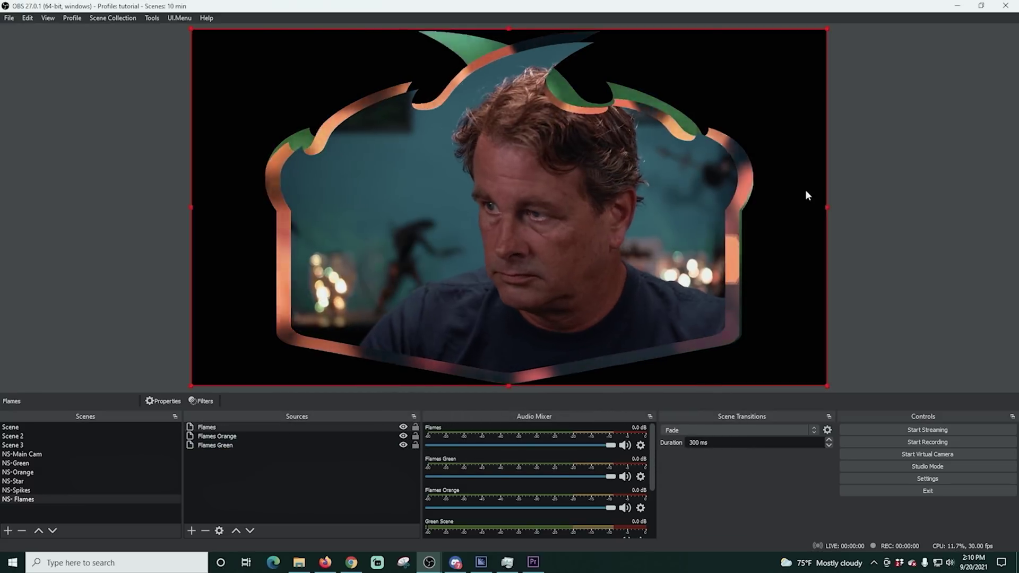
pyautogui.click(550, 182)
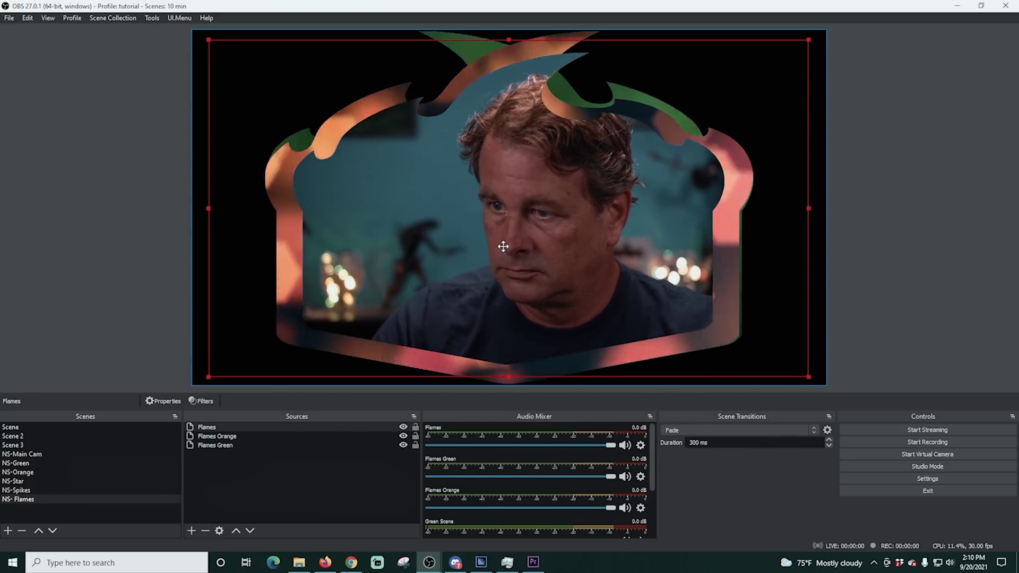
pyautogui.click(8, 531)
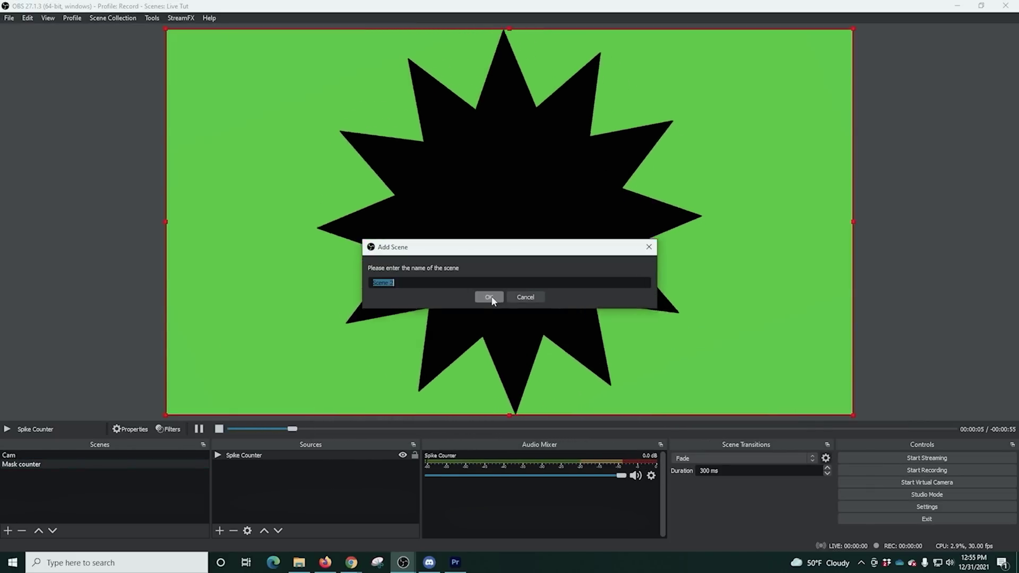
# Create the Mask Clock scene with a 'Spike Clock' media source loading the spike mask video.
pyautogui.write('Mask Clock')
pyautogui.click(490, 297)
pyautogui.click(219, 530)
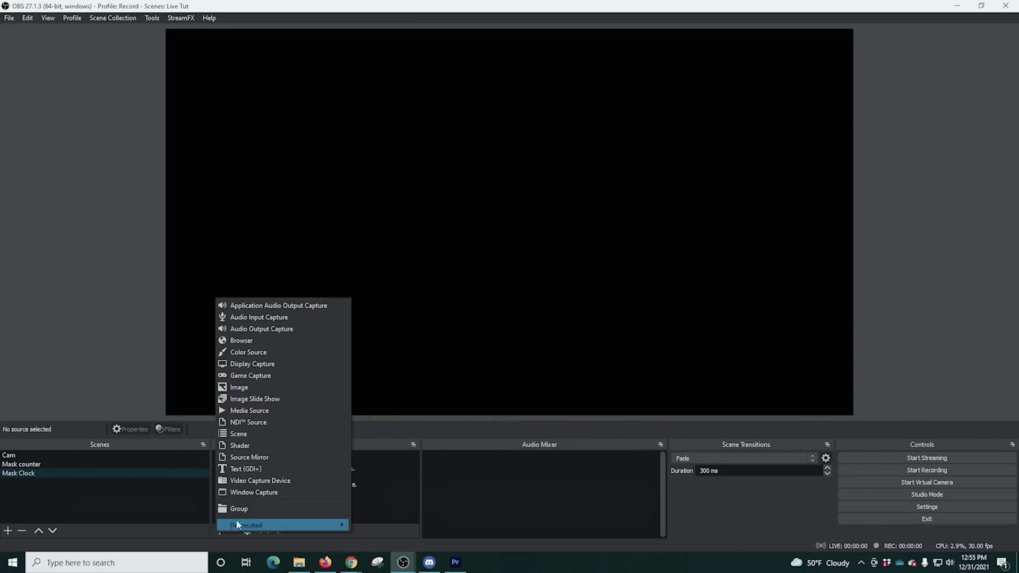
pyautogui.click(264, 416)
pyautogui.write('Spike Clock')
pyautogui.press('Return')
pyautogui.click(665, 335)
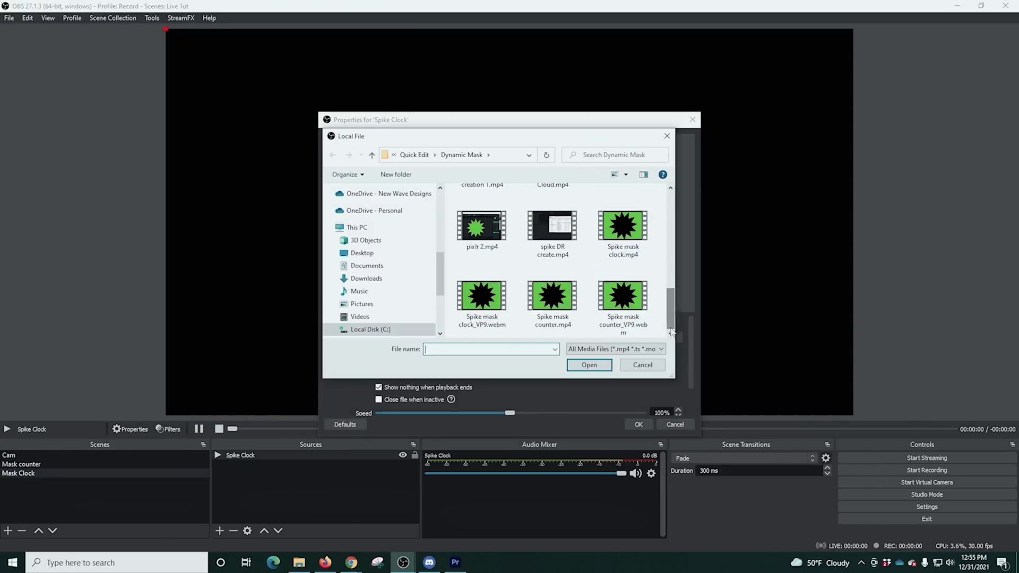
pyautogui.doubleClick(481, 296)
pyautogui.press('Return')
# Create a scene named Main and add the existing Cam scene as its source.
pyautogui.click(7, 530)
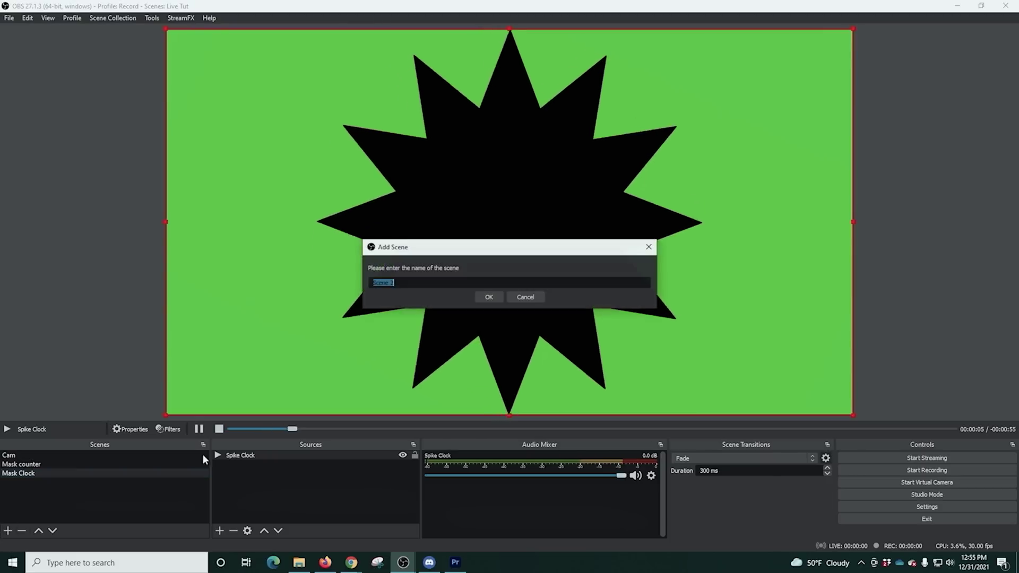
pyautogui.write('Main')
pyautogui.press('Return')
pyautogui.click(219, 531)
pyautogui.click(321, 431)
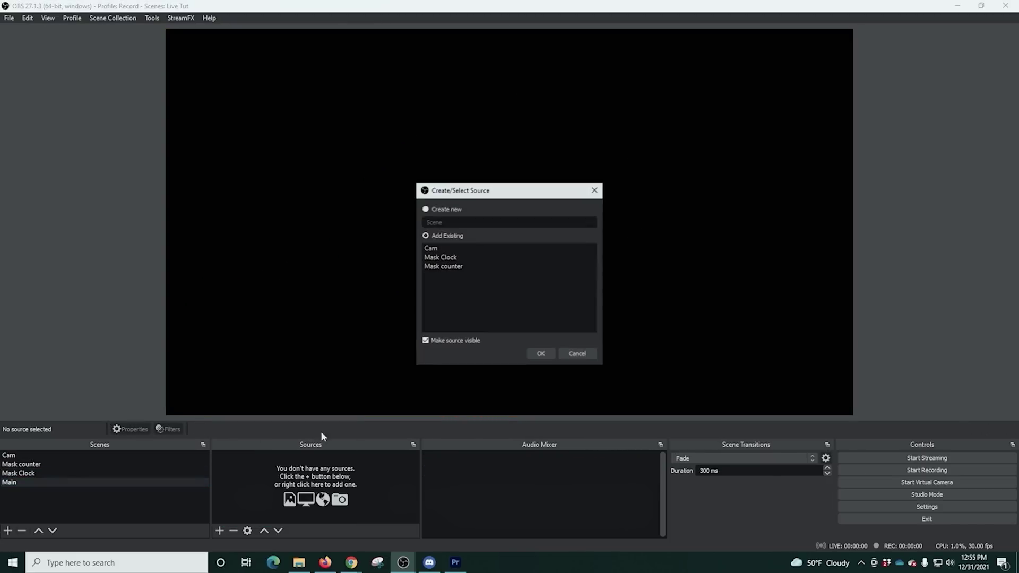
pyautogui.press('Return')
# Add a Dynamic Mask filter to Cam using Spike Counter as the mask input.
pyautogui.rightClick(292, 455)
pyautogui.click(318, 440)
pyautogui.click(292, 462)
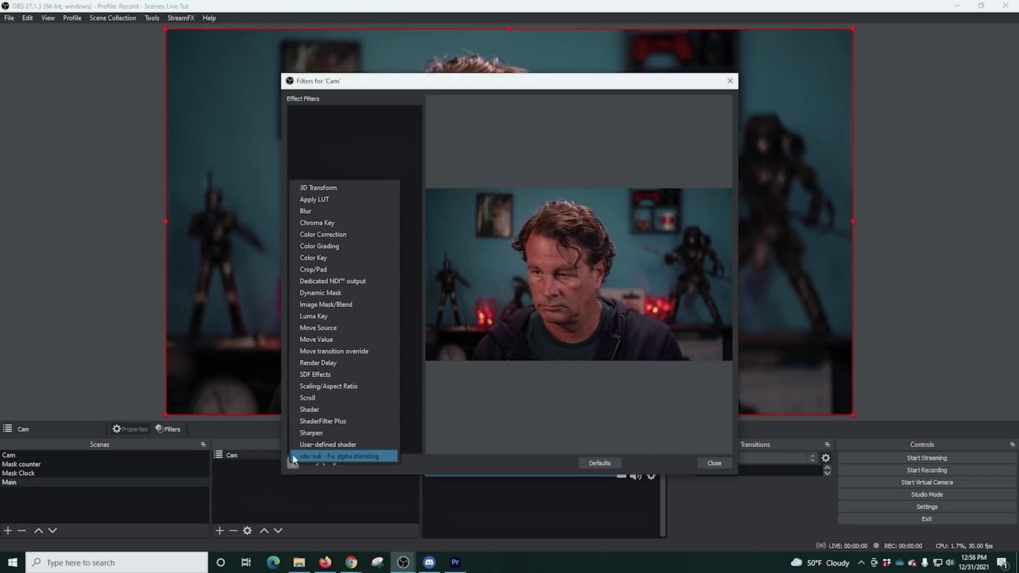
pyautogui.press('Escape')
pyautogui.click(484, 298)
pyautogui.click(556, 343)
pyautogui.click(555, 374)
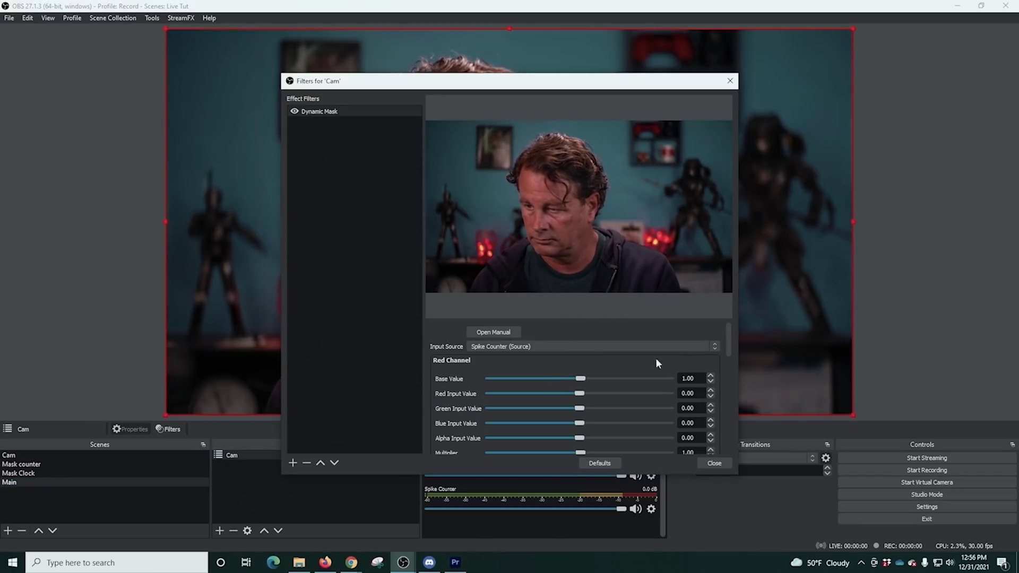
pyautogui.scroll(-5, 717, 441)
pyautogui.click(714, 463)
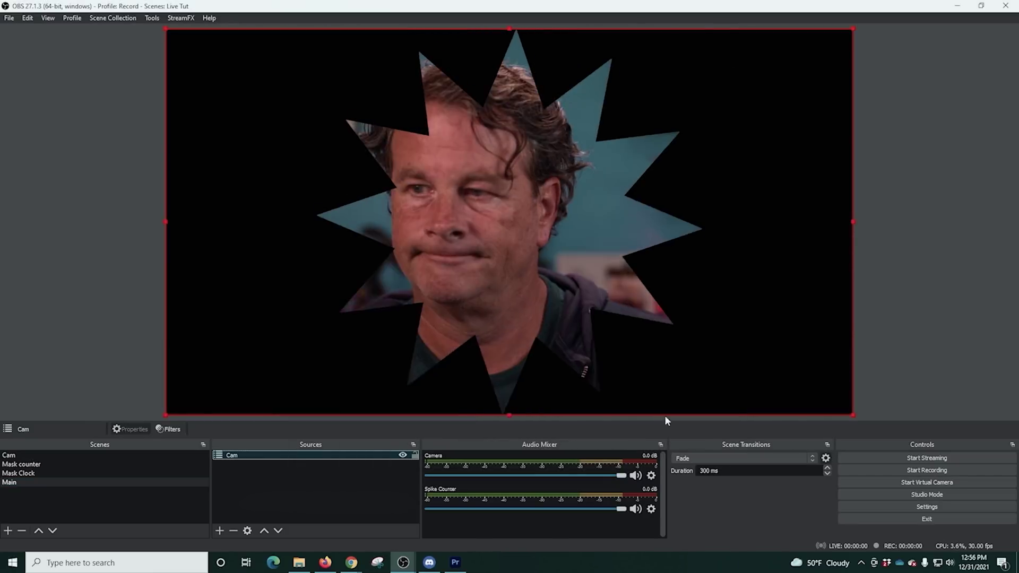
# Add the bokeh Accent media source and move it below Cam in the layer order.
pyautogui.click(220, 530)
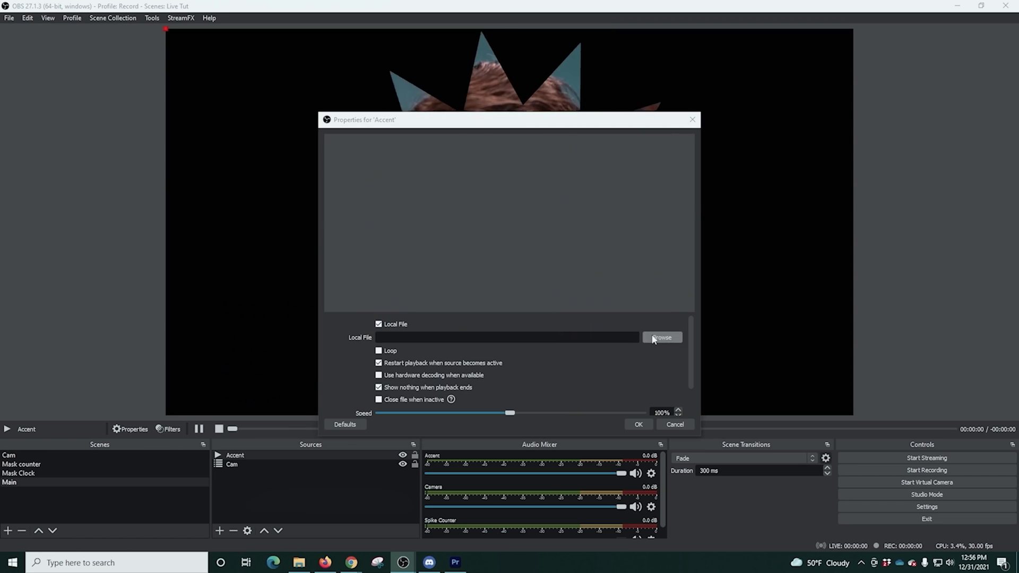
pyautogui.click(654, 338)
pyautogui.doubleClick(621, 233)
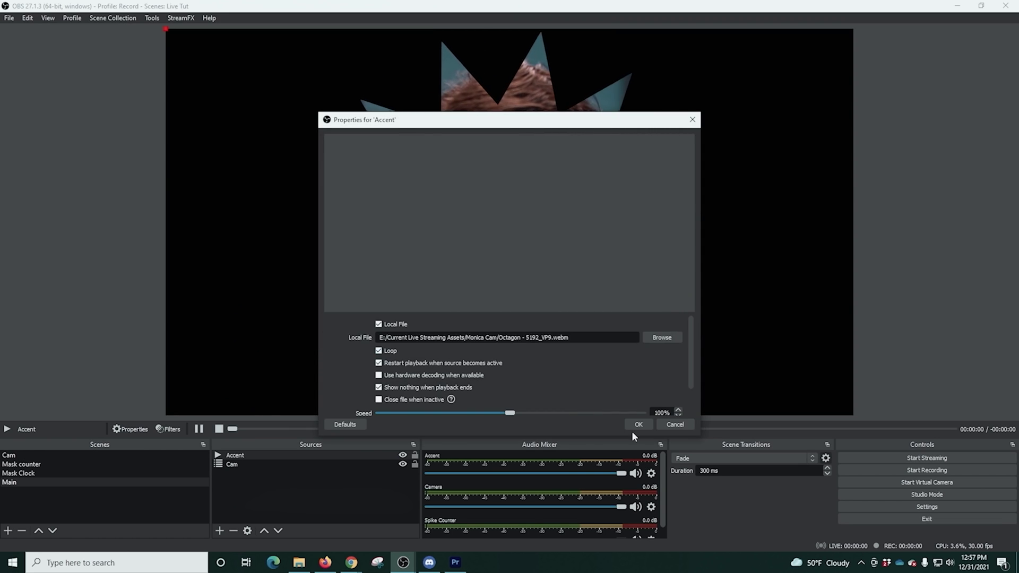
pyautogui.click(637, 425)
pyautogui.moveTo(288, 456); pyautogui.dragTo(272, 472)
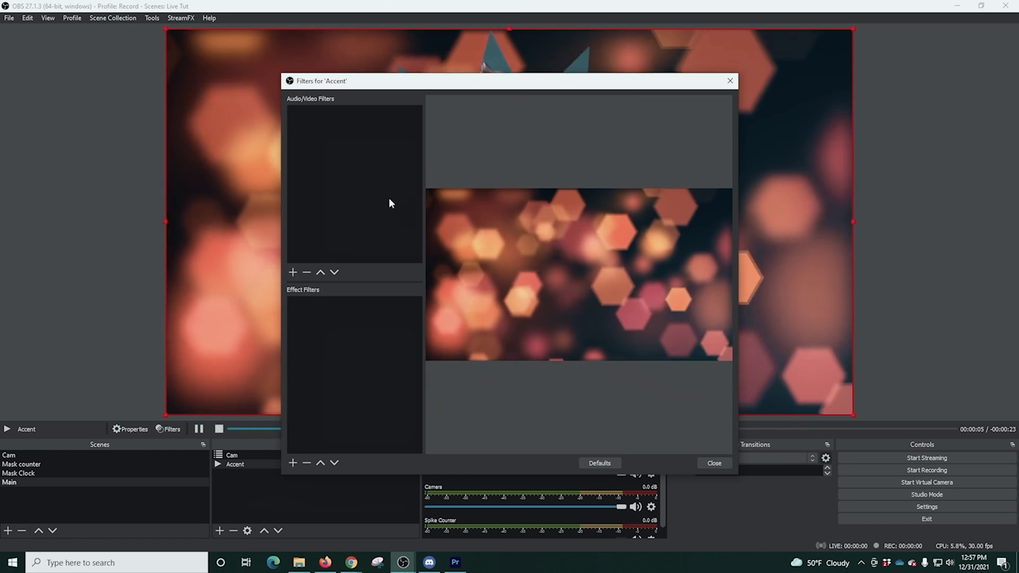
# Give the Accent video a Dynamic Mask filter with Spike Counter as its source.
pyautogui.click(292, 462)
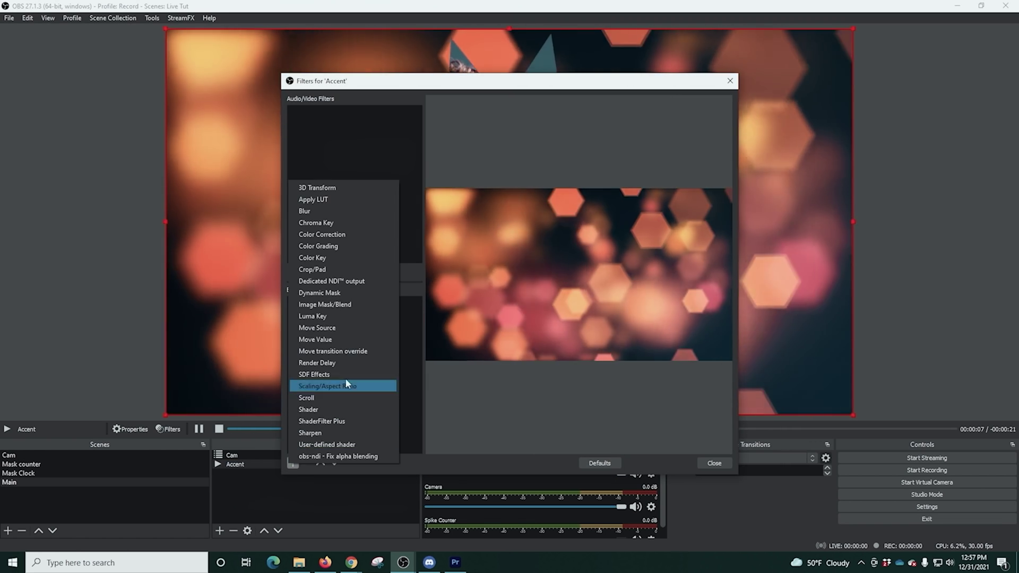
pyautogui.click(337, 304)
pyautogui.press('Return')
pyautogui.click(714, 346)
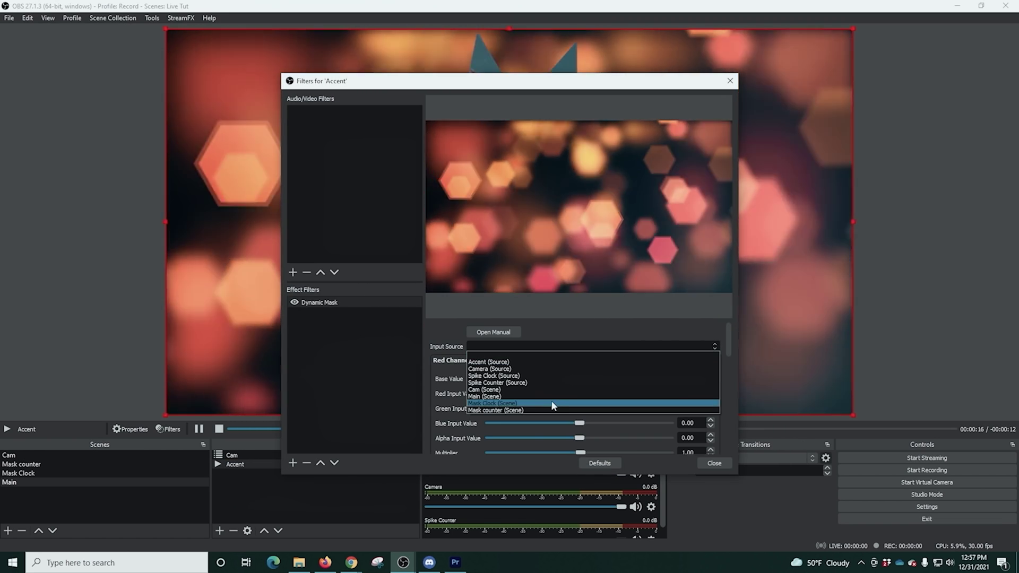
pyautogui.click(550, 380)
pyautogui.click(713, 460)
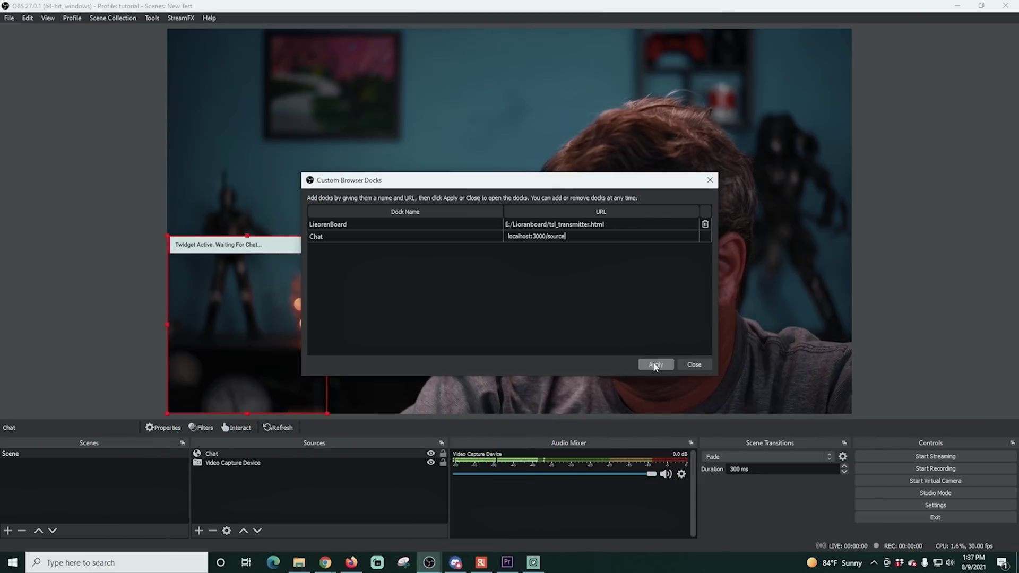
# Dock the Chat browser panel on the left, widen it, and set its URL to localhost:3000/dock.
pyautogui.click(655, 365)
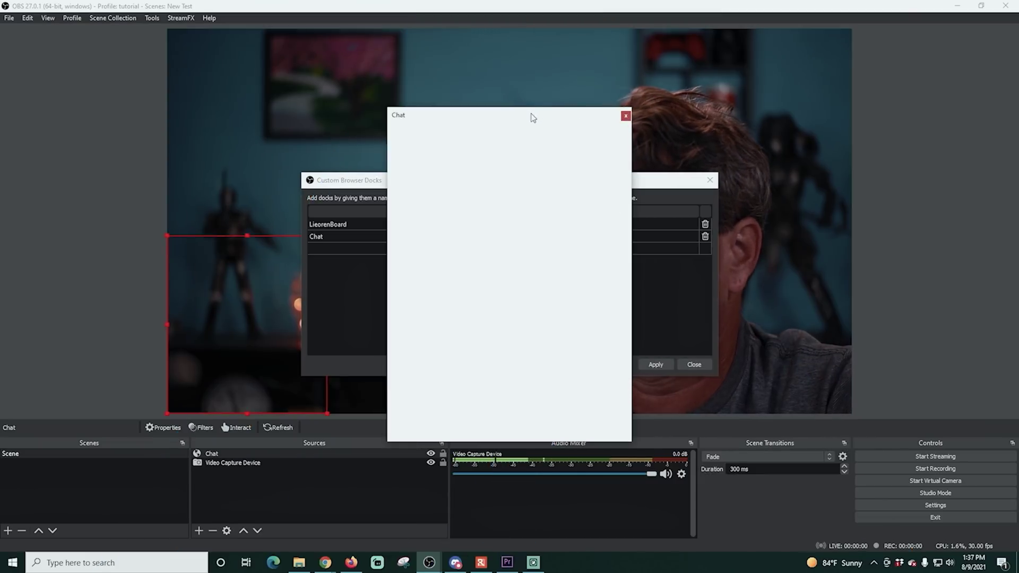
pyautogui.moveTo(531, 117); pyautogui.dragTo(29, 182)
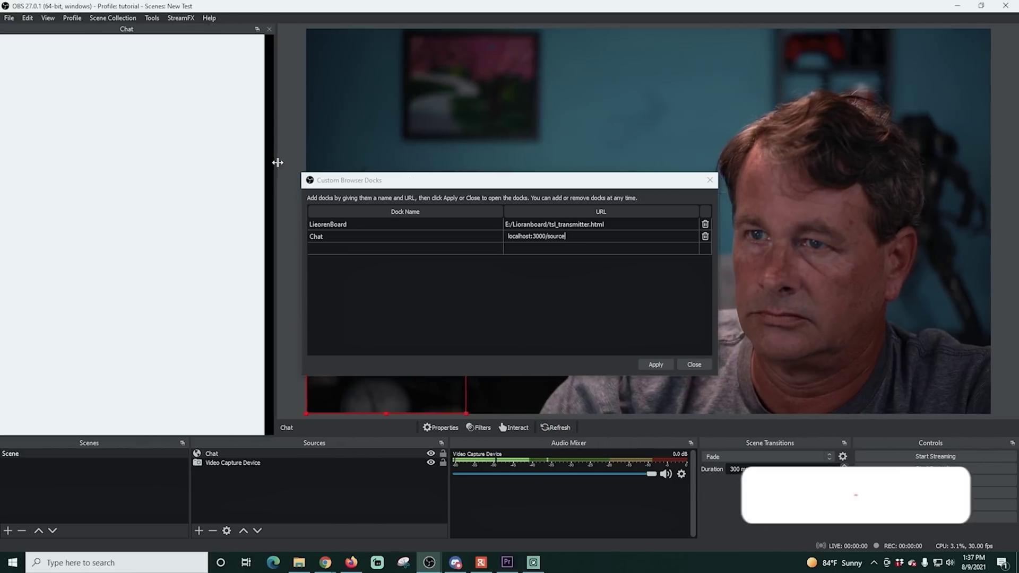
pyautogui.moveTo(278, 161); pyautogui.dragTo(286, 170)
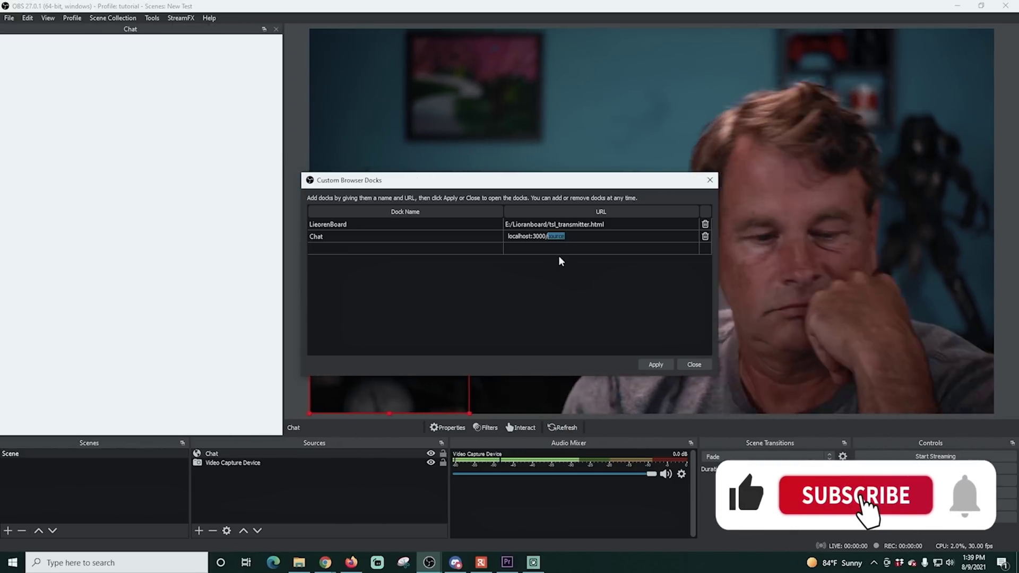
pyautogui.write('dock')
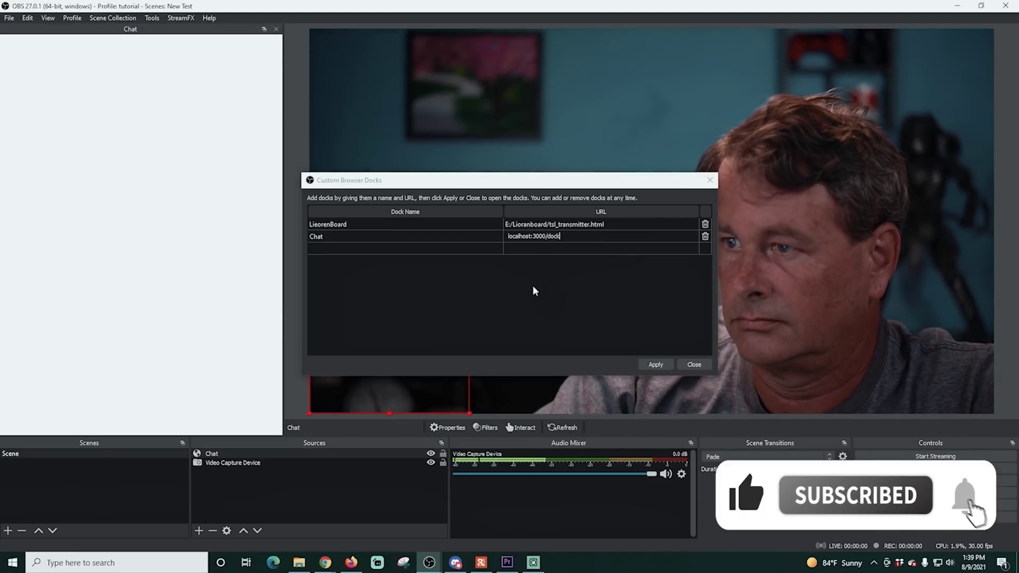
pyautogui.click(655, 365)
pyautogui.click(693, 364)
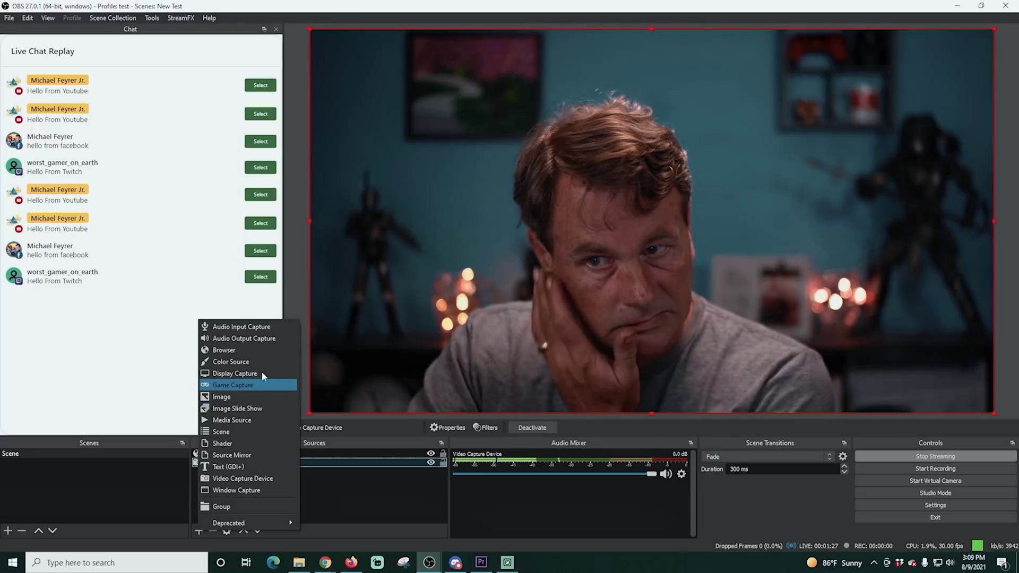
pyautogui.click(260, 352)
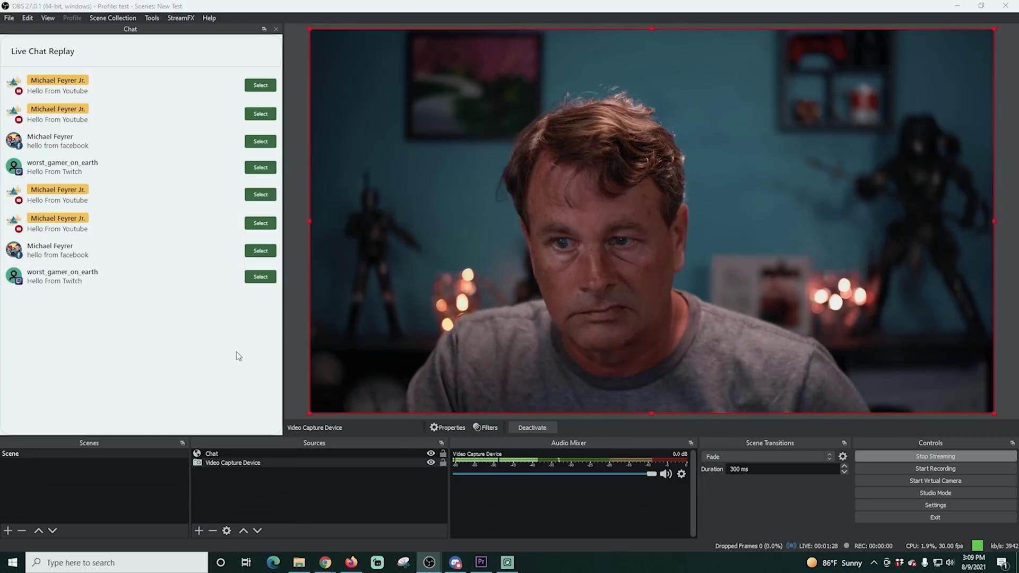
# Add a 400-wide 'Overlay' browser source at localhost:3000/chatflow, placed at the preview's right edge.
pyautogui.write('Overlay')
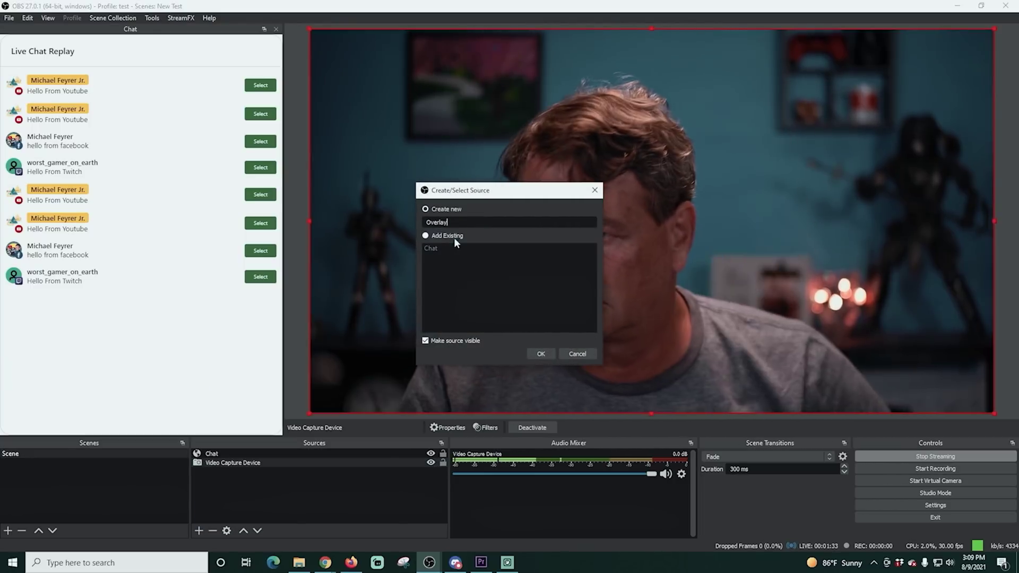
pyautogui.click(540, 355)
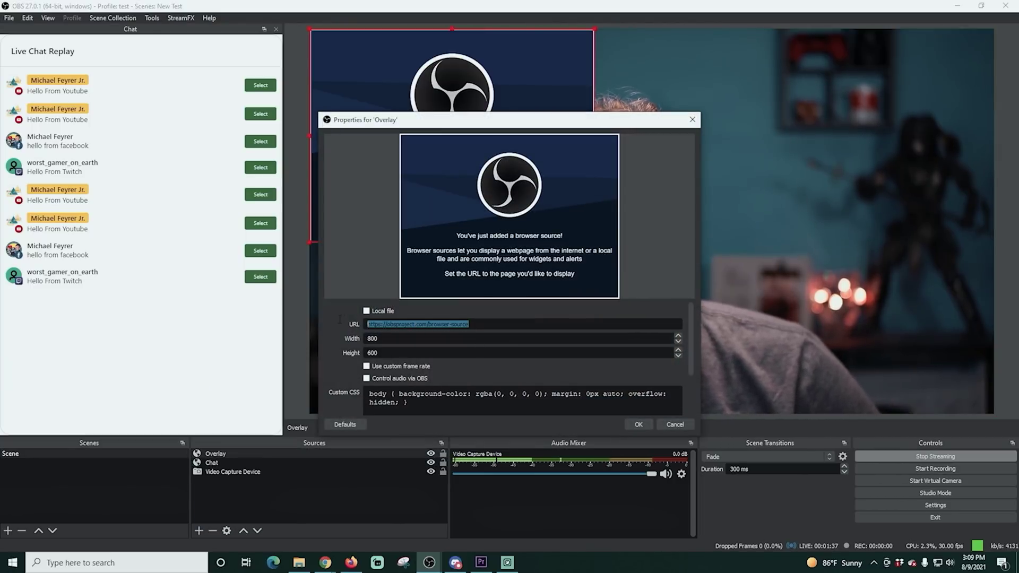
pyautogui.write('localhost:3000/chatflow')
pyautogui.press('Tab')
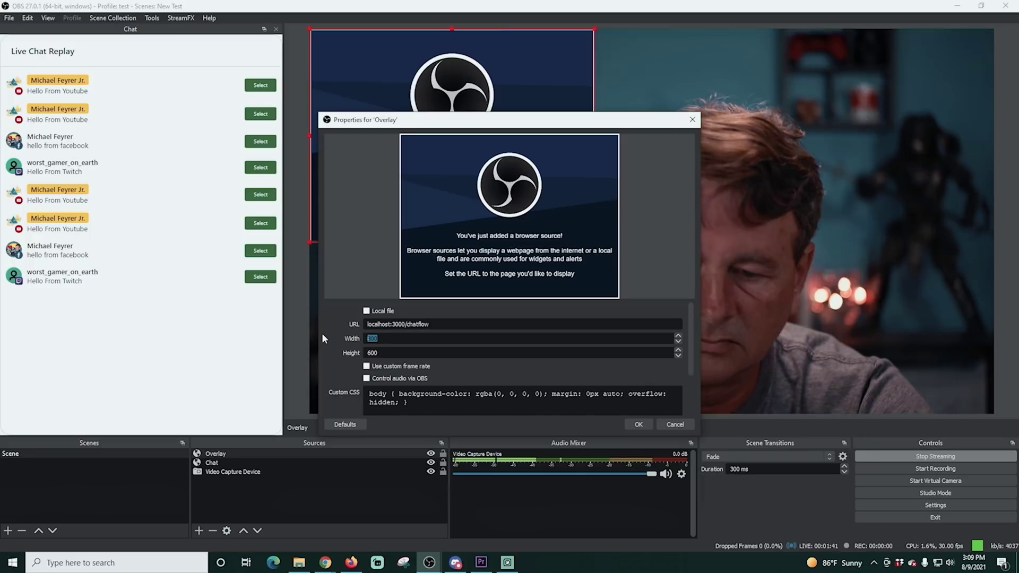
pyautogui.write('400')
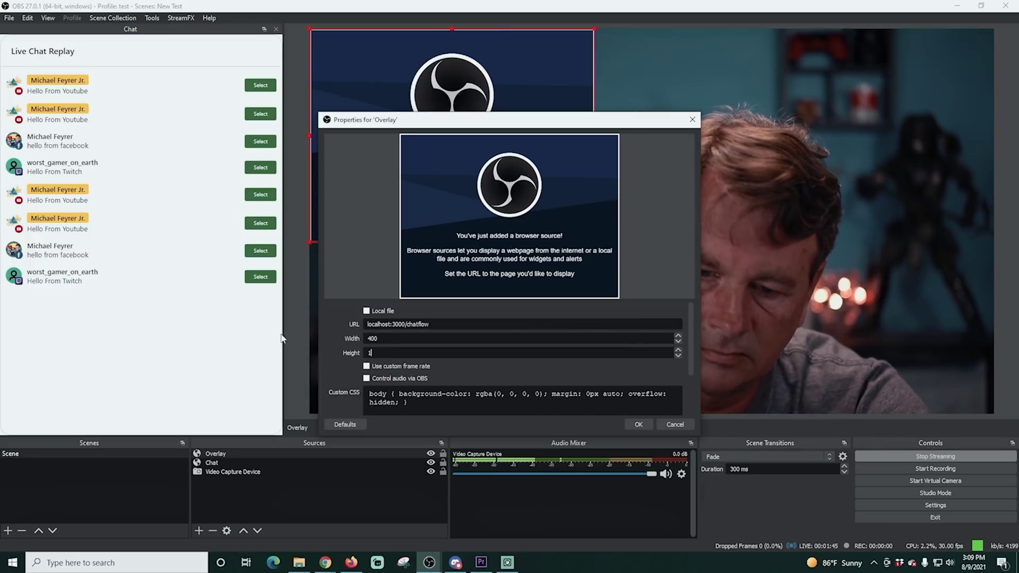
pyautogui.scroll(-3, 644, 409)
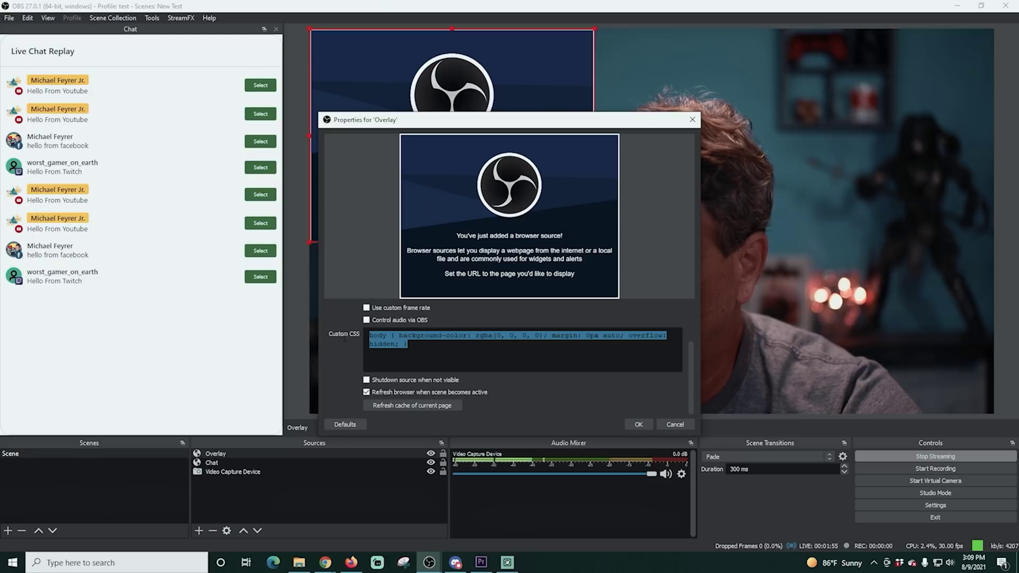
pyautogui.click(638, 424)
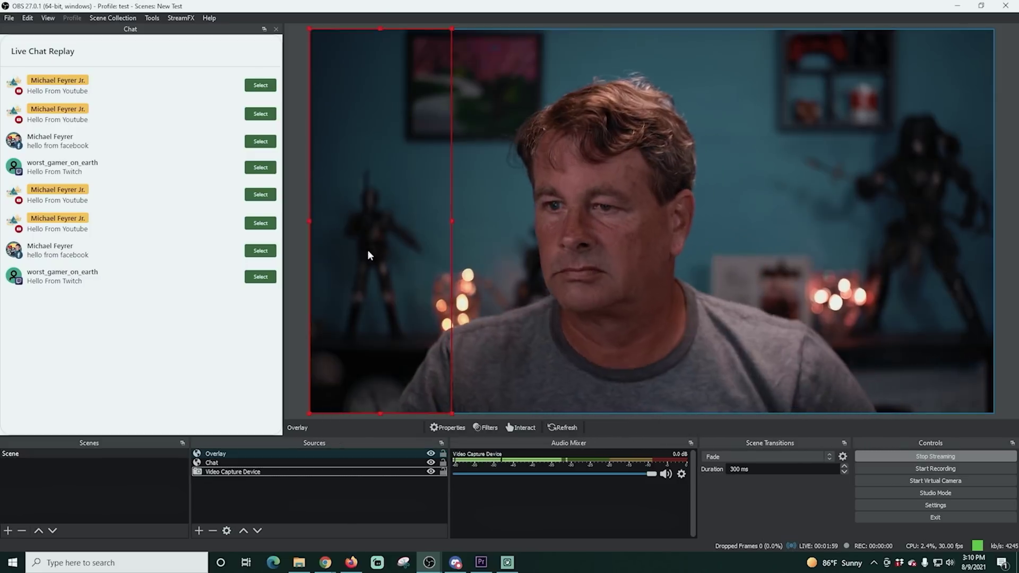
pyautogui.moveTo(372, 207); pyautogui.dragTo(900, 198)
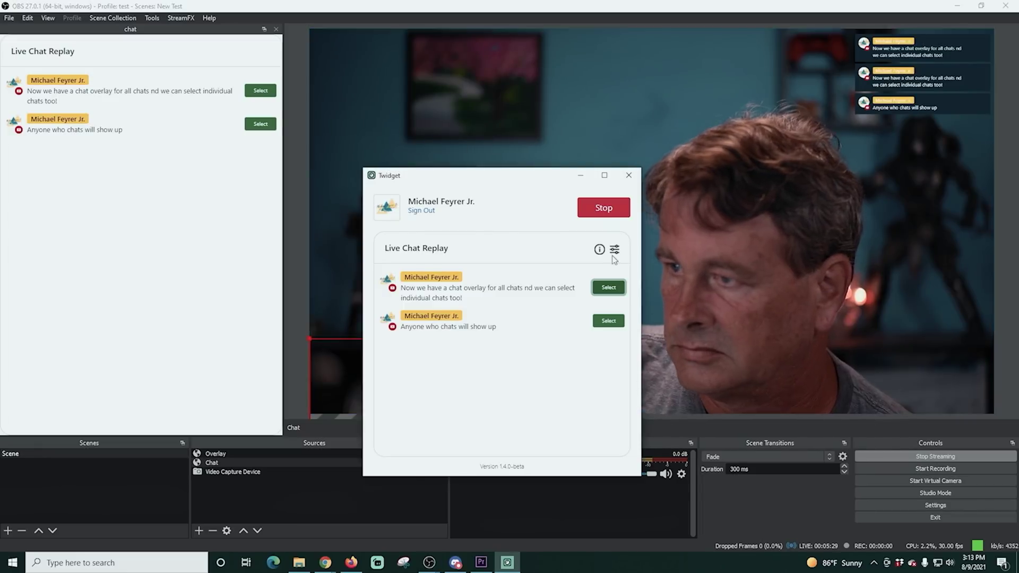
# Browse Twidget's chat templates, move its window right, and feature the first chat message on stream.
pyautogui.click(614, 249)
pyautogui.scroll(-5, 406, 265)
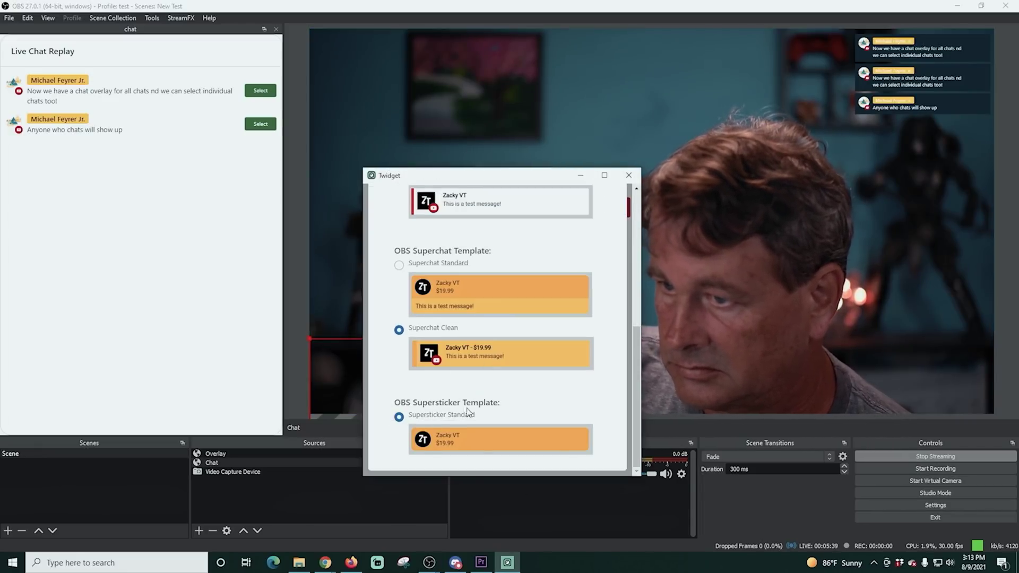
pyautogui.scroll(8, 467, 411)
pyautogui.click(614, 188)
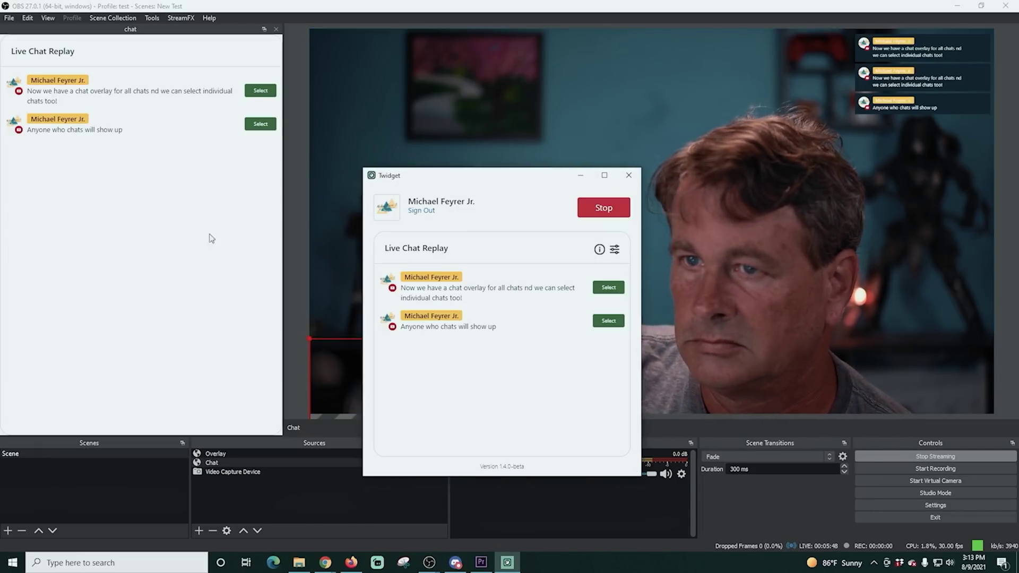
pyautogui.moveTo(373, 178); pyautogui.dragTo(682, 190)
pyautogui.click(260, 123)
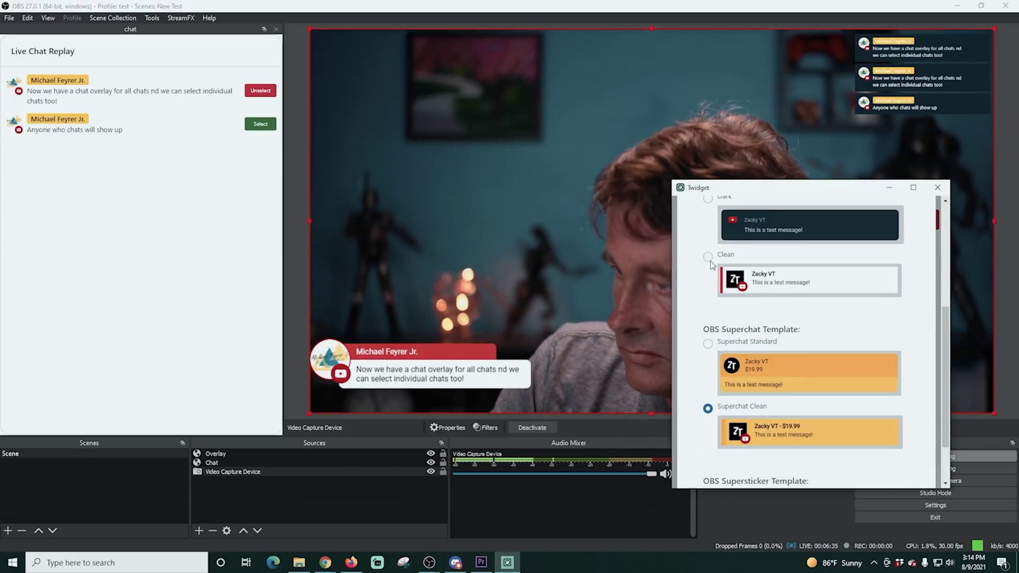
# Set the Chat browser source width to 550 and replace its custom CSS.
pyautogui.scroll(2, 831, 307)
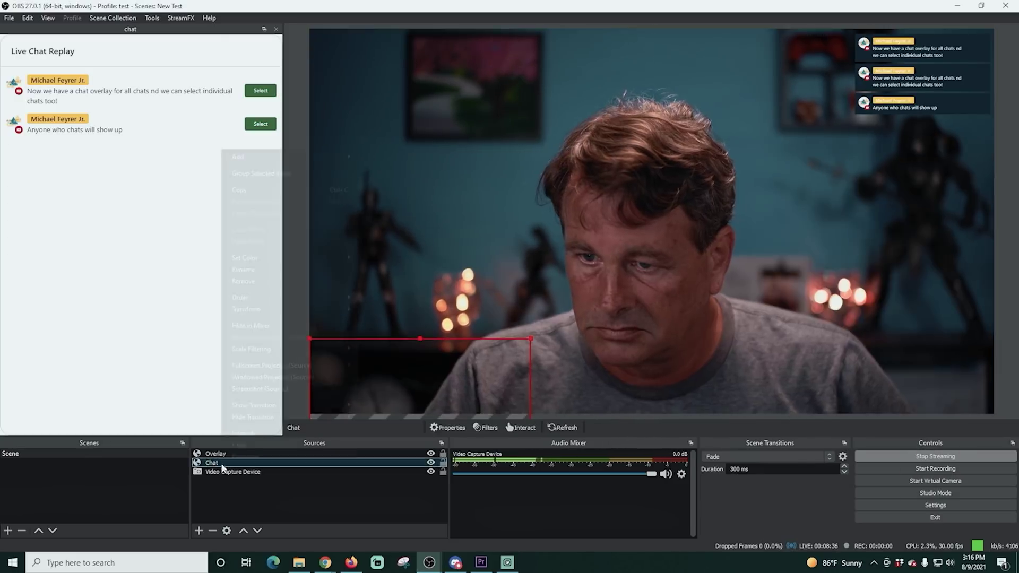
pyautogui.write('550')
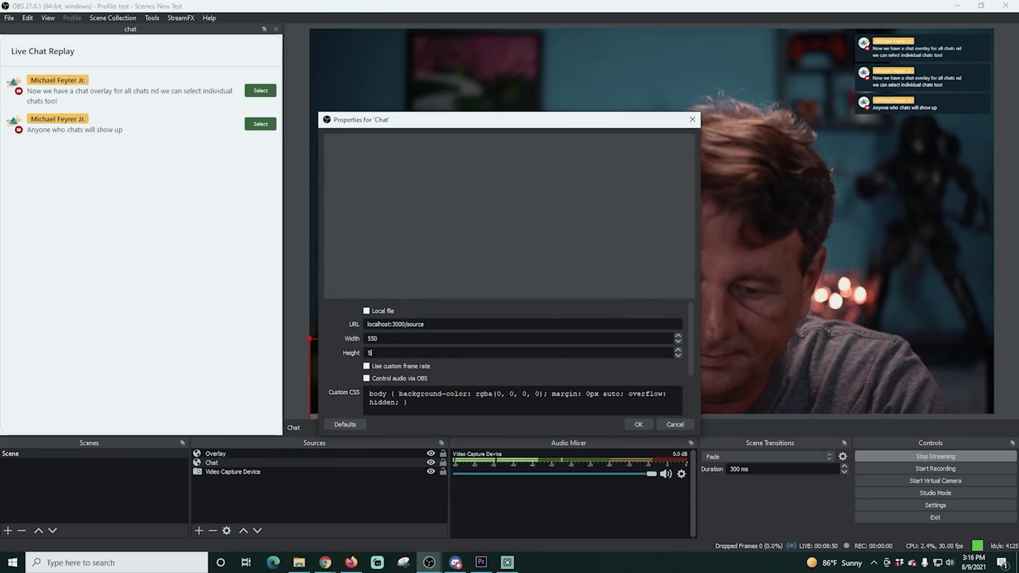
pyautogui.hotkey('ctrl', 'a')
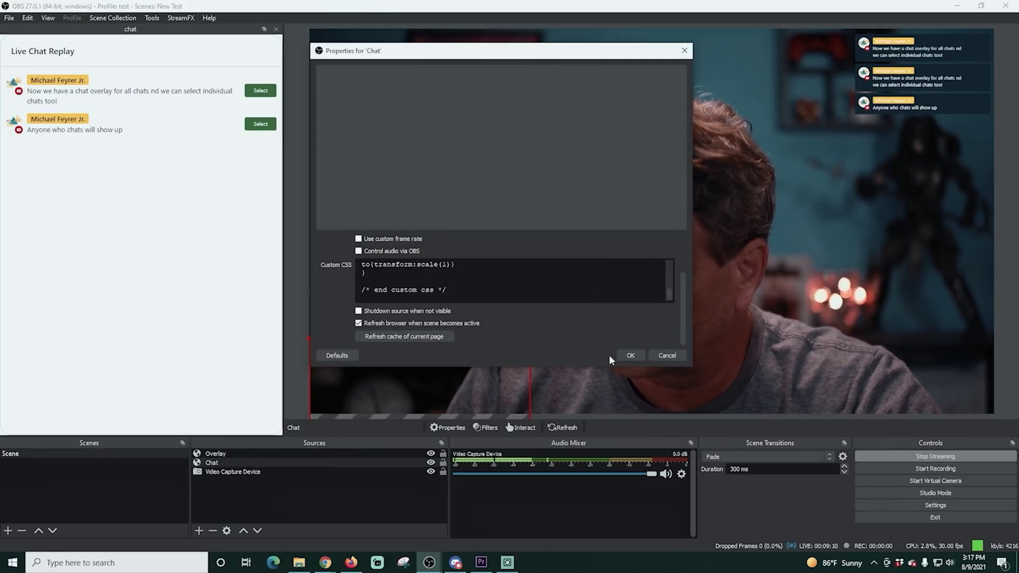
pyautogui.click(630, 354)
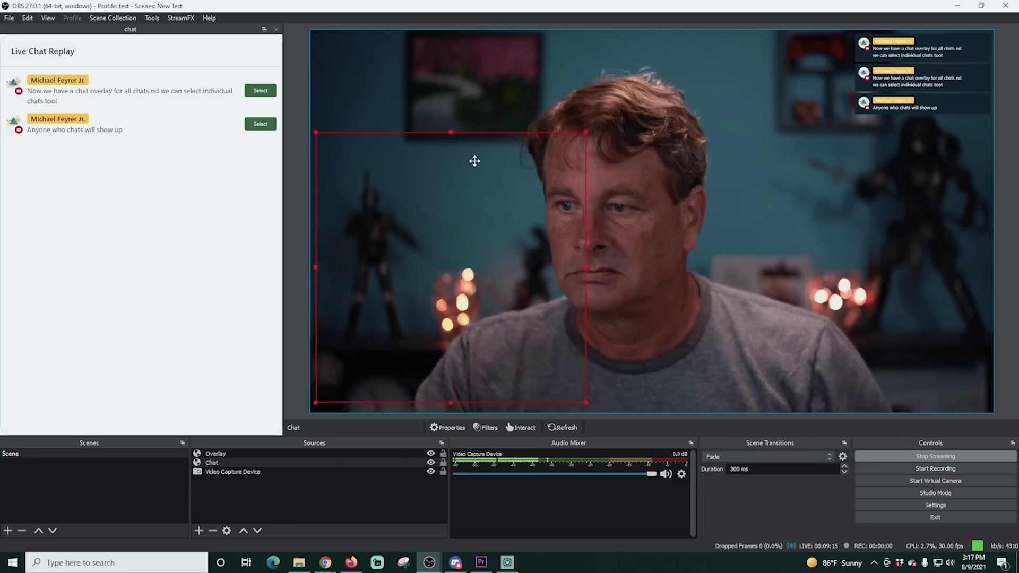
# Toggle the second chat message's on-stream popup on and off, ending hidden.
pyautogui.click(260, 123)
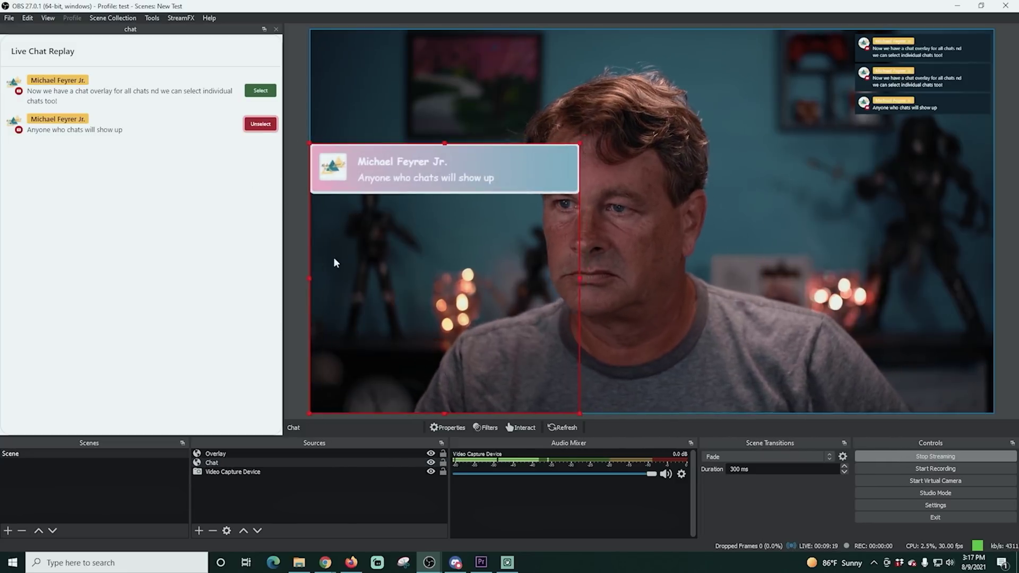
pyautogui.click(260, 124)
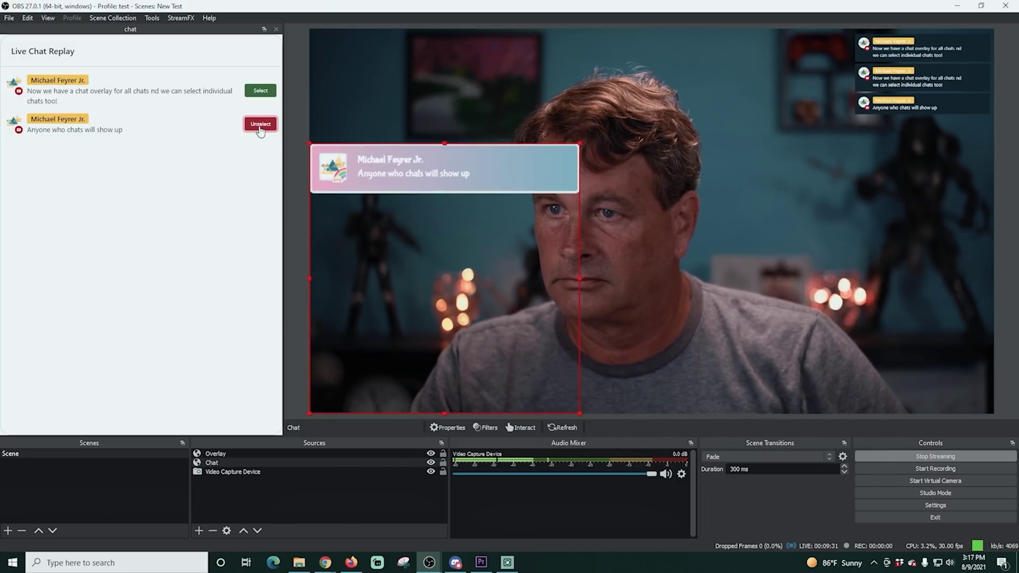
pyautogui.click(260, 123)
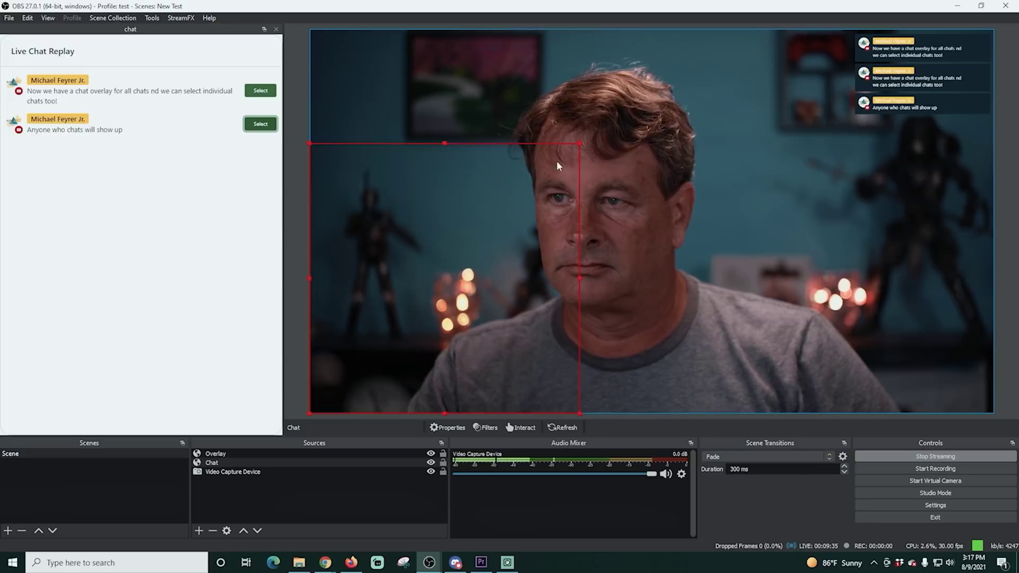
pyautogui.click(263, 124)
pyautogui.click(270, 127)
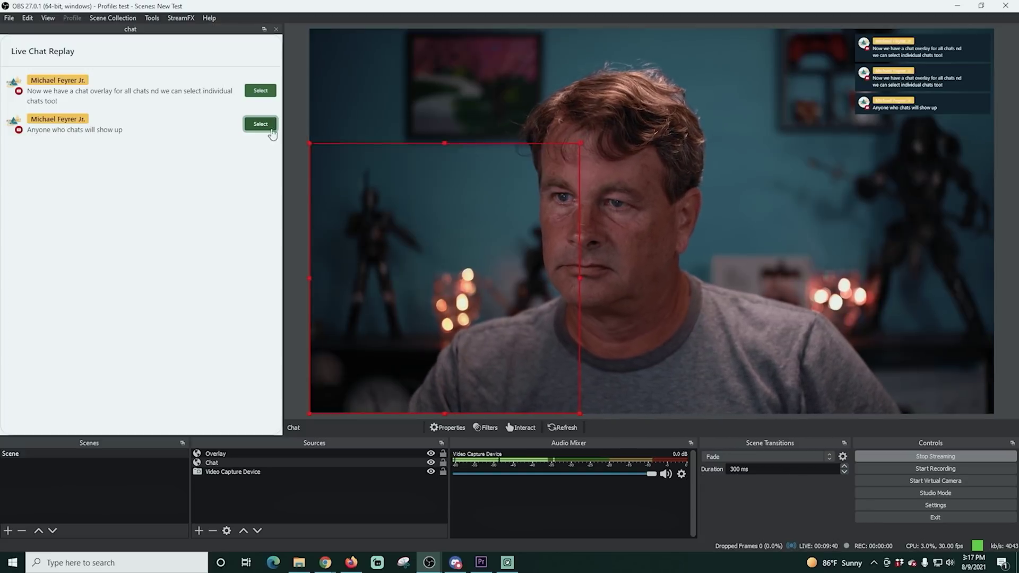